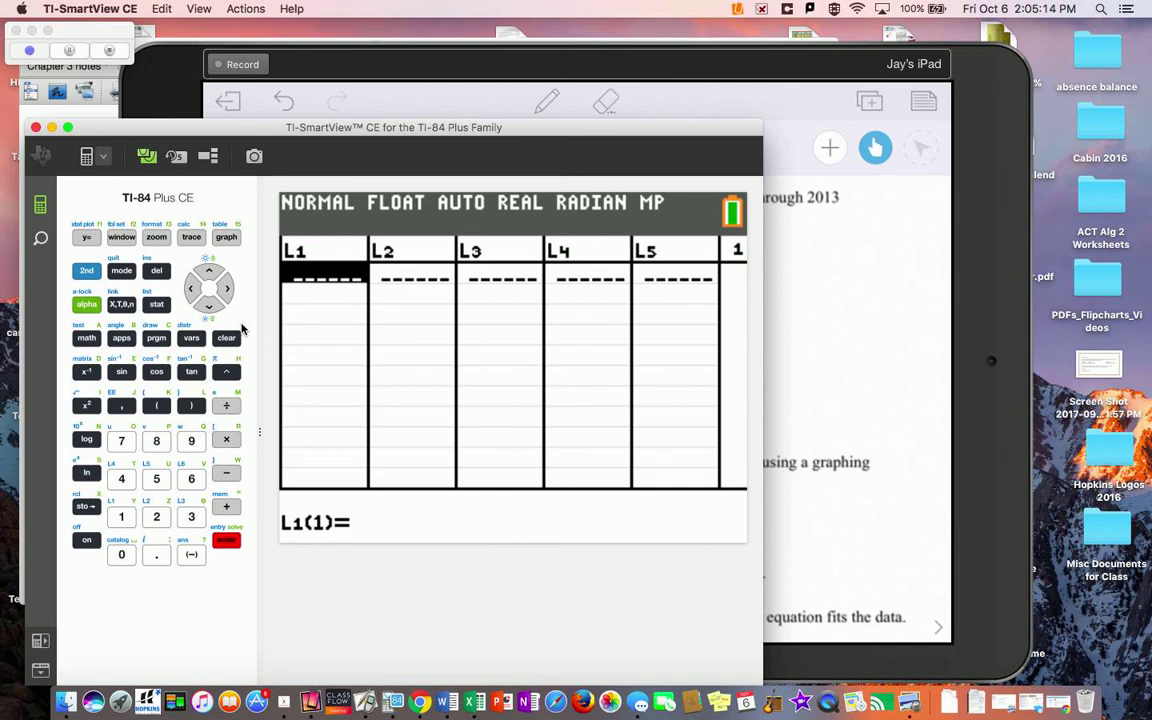
- Remove the L3 column from the list editor by deleting it at its header
click(226, 292)
click(226, 292)
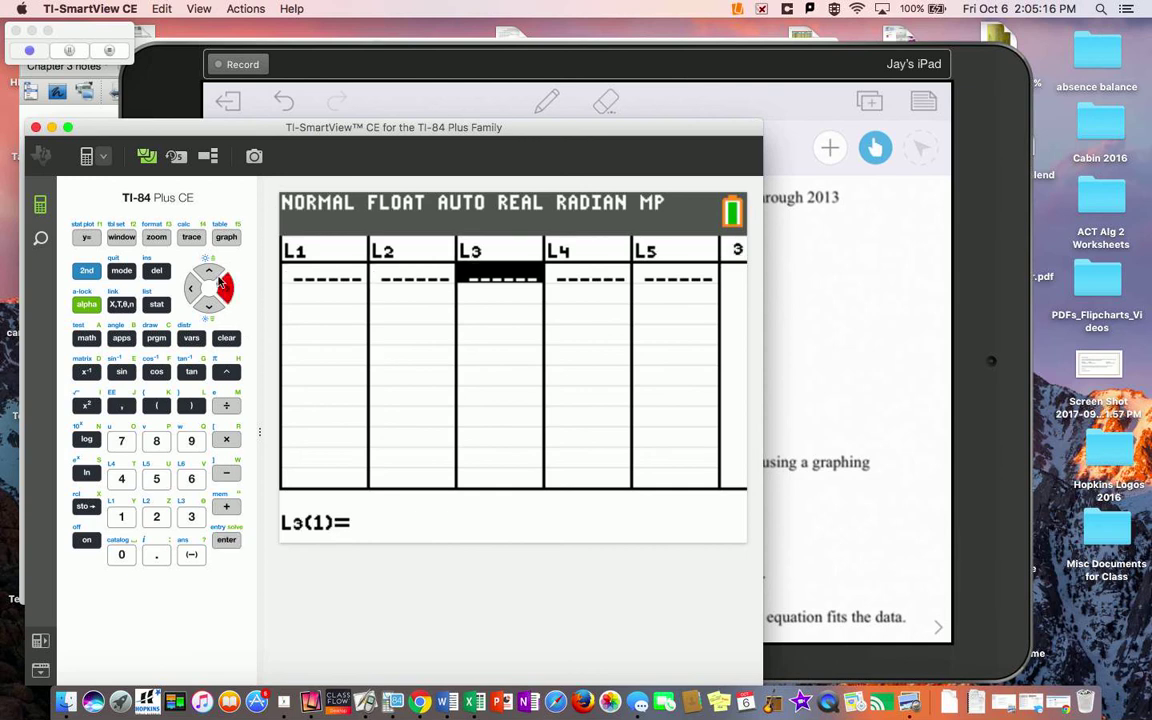
click(210, 272)
click(156, 270)
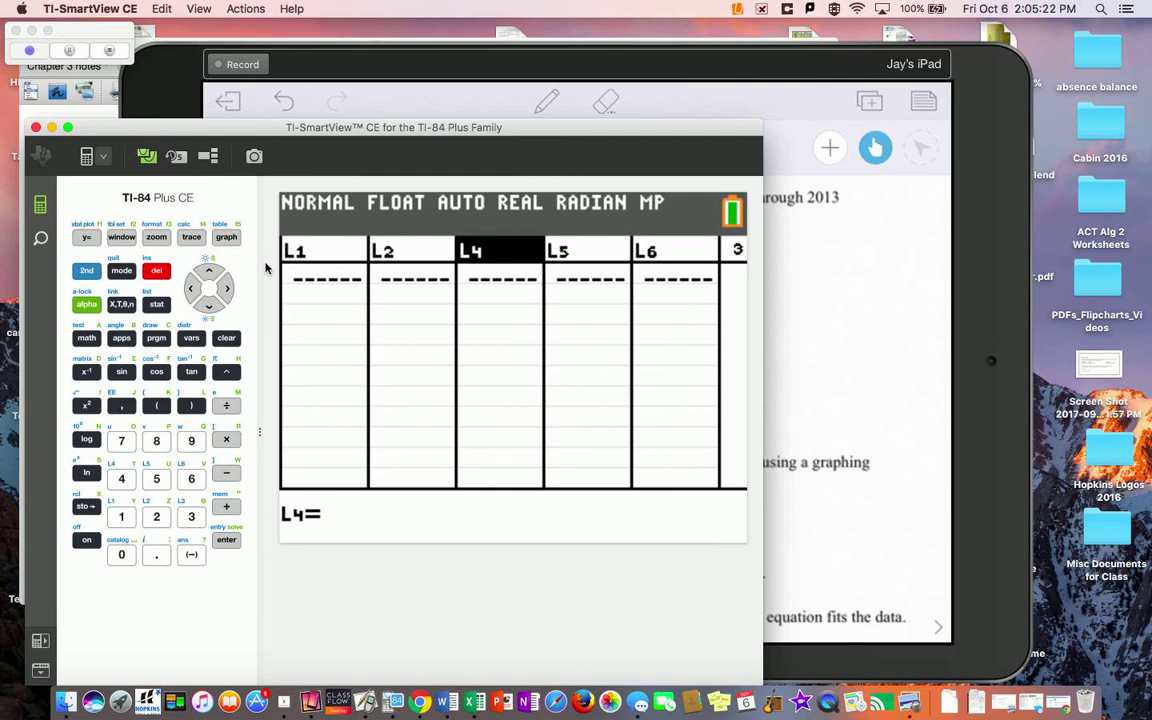
- Insert a list column between L2 and L4 and name it L3
click(226, 290)
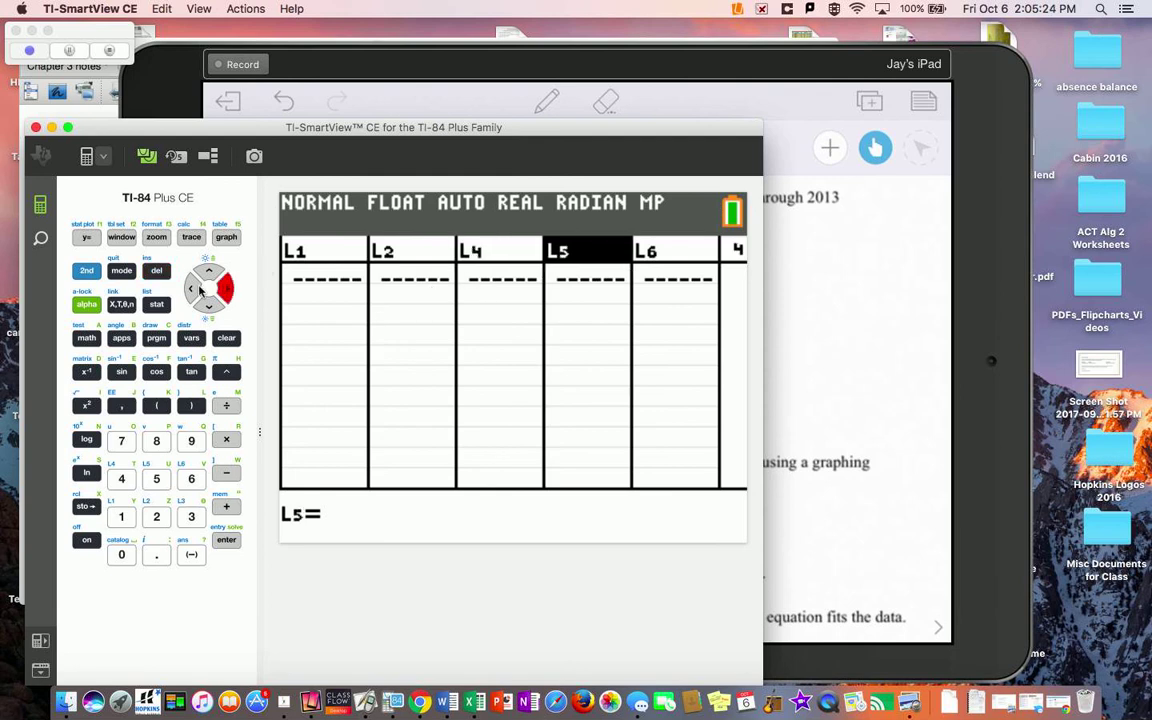
click(193, 290)
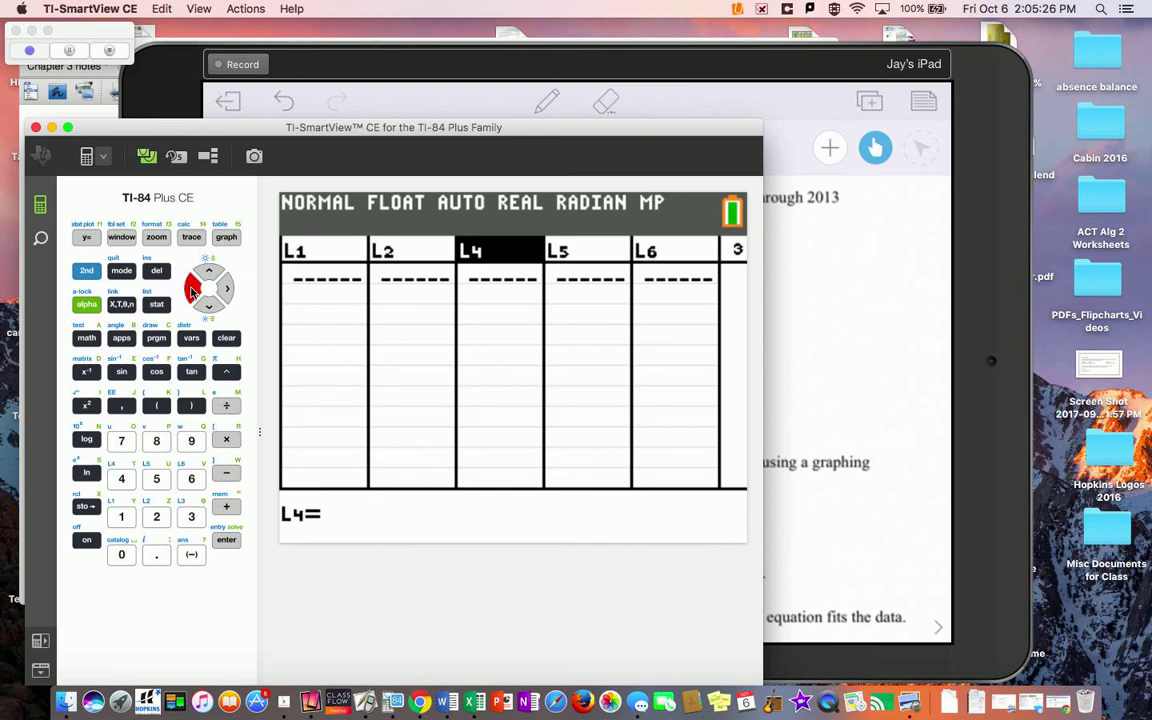
click(98, 276)
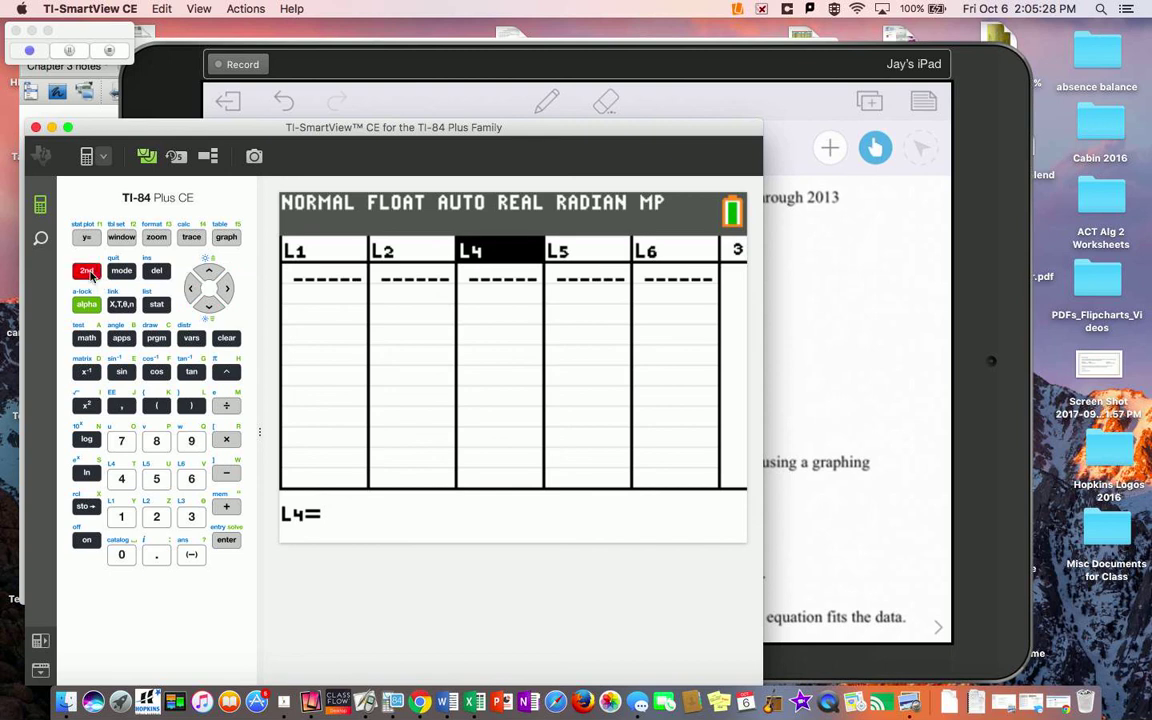
click(150, 271)
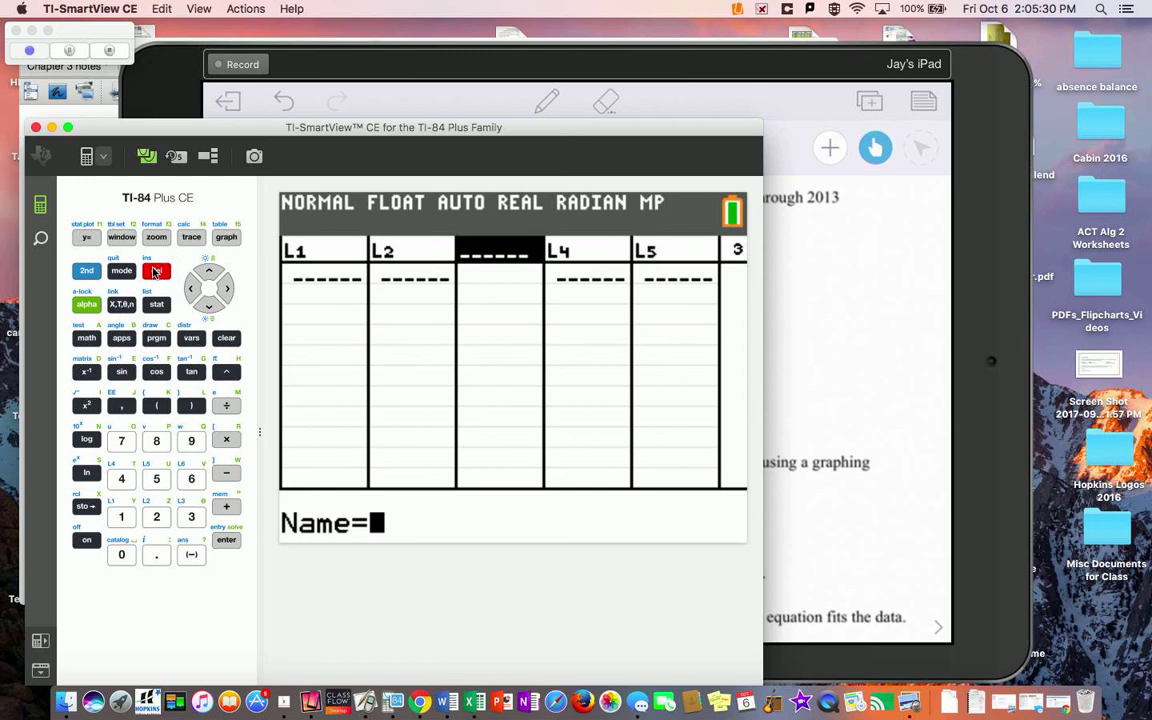
click(91, 275)
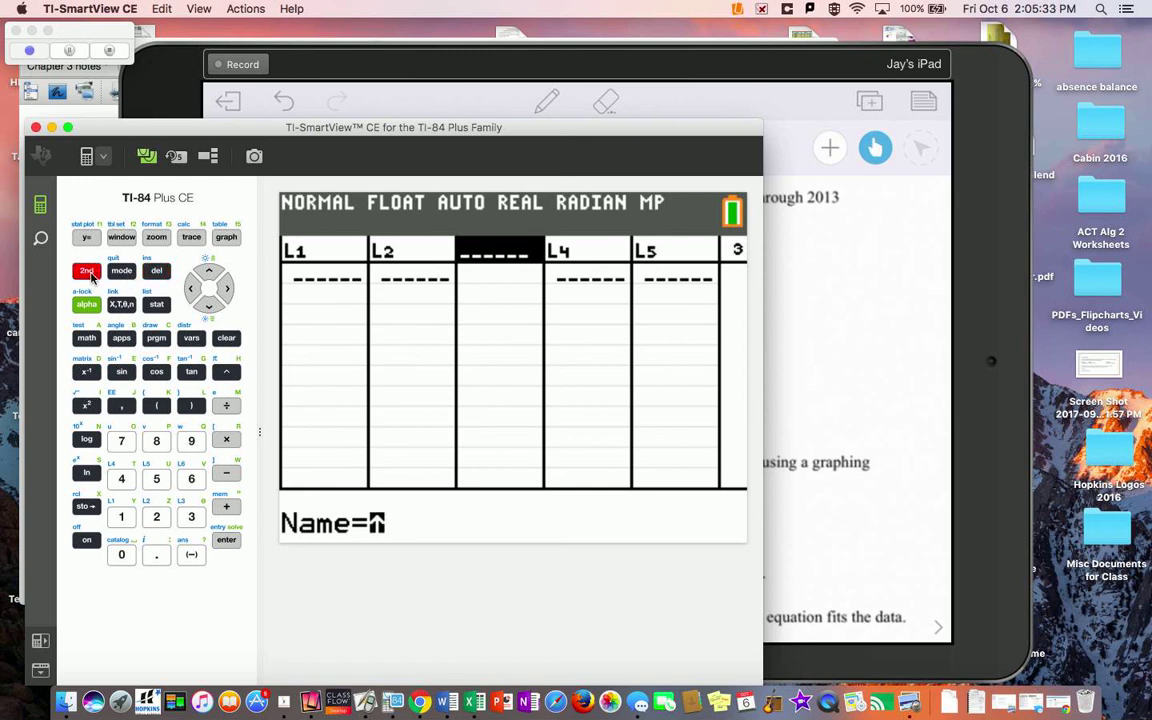
click(191, 517)
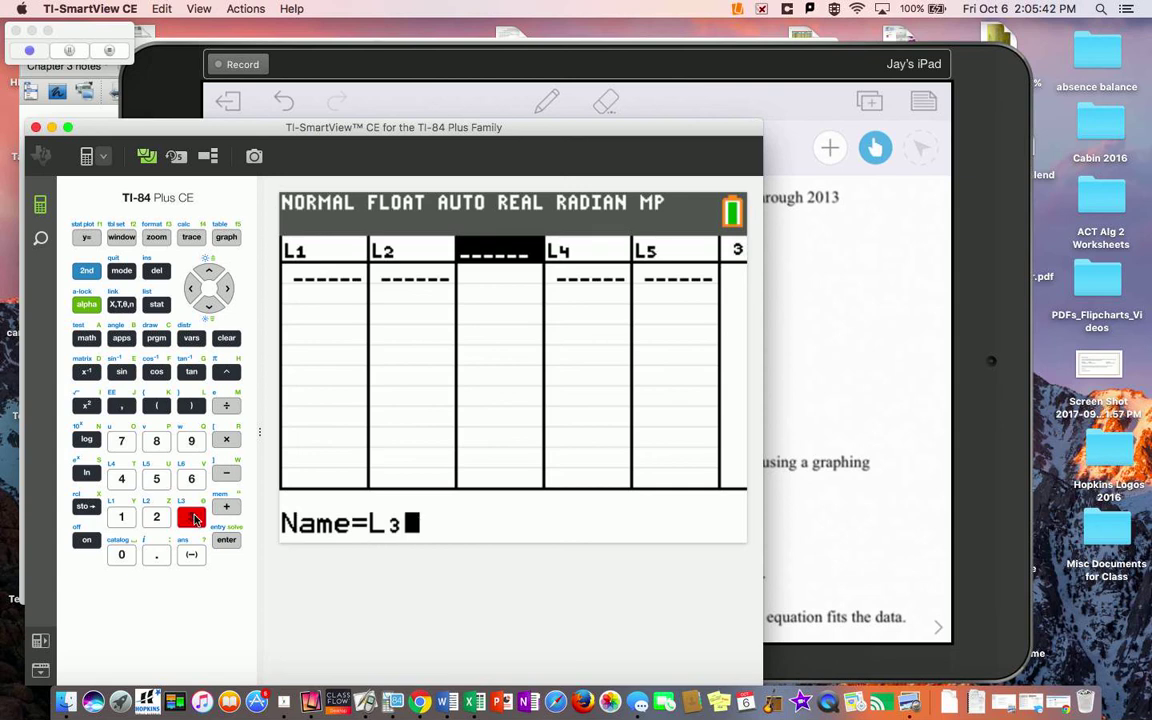
click(227, 541)
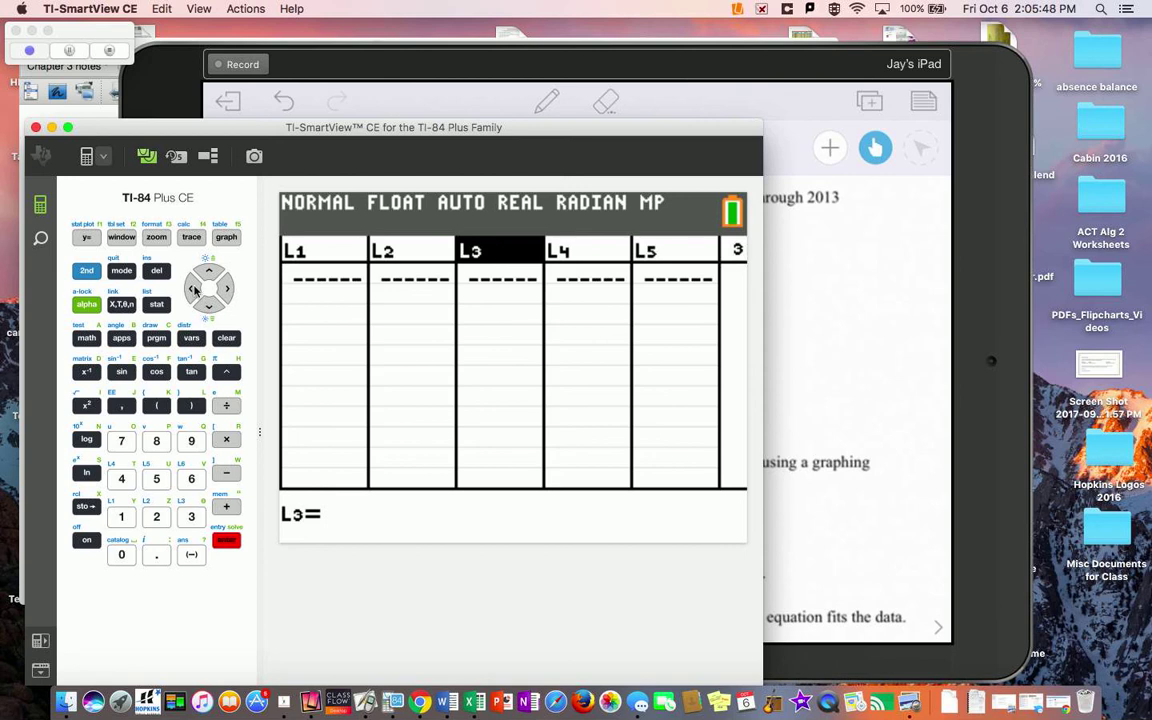
- Enter the sample values 8 and 3 as the first two entries of L1
click(195, 290)
click(195, 290)
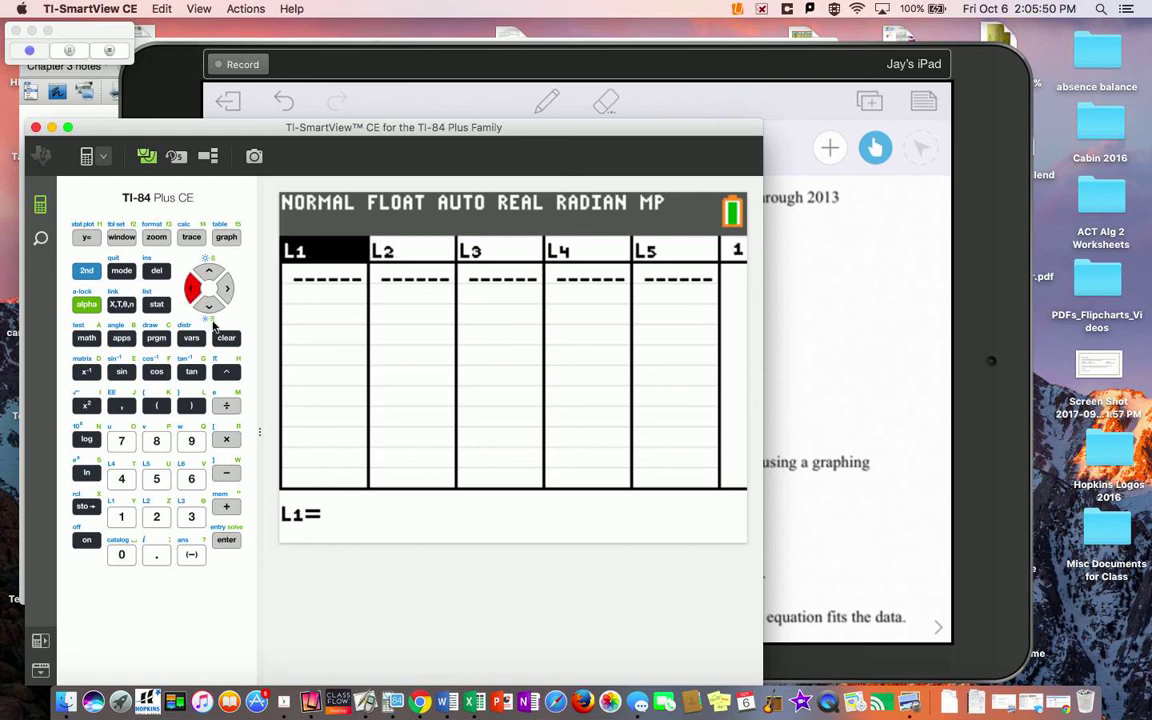
click(209, 307)
click(156, 441)
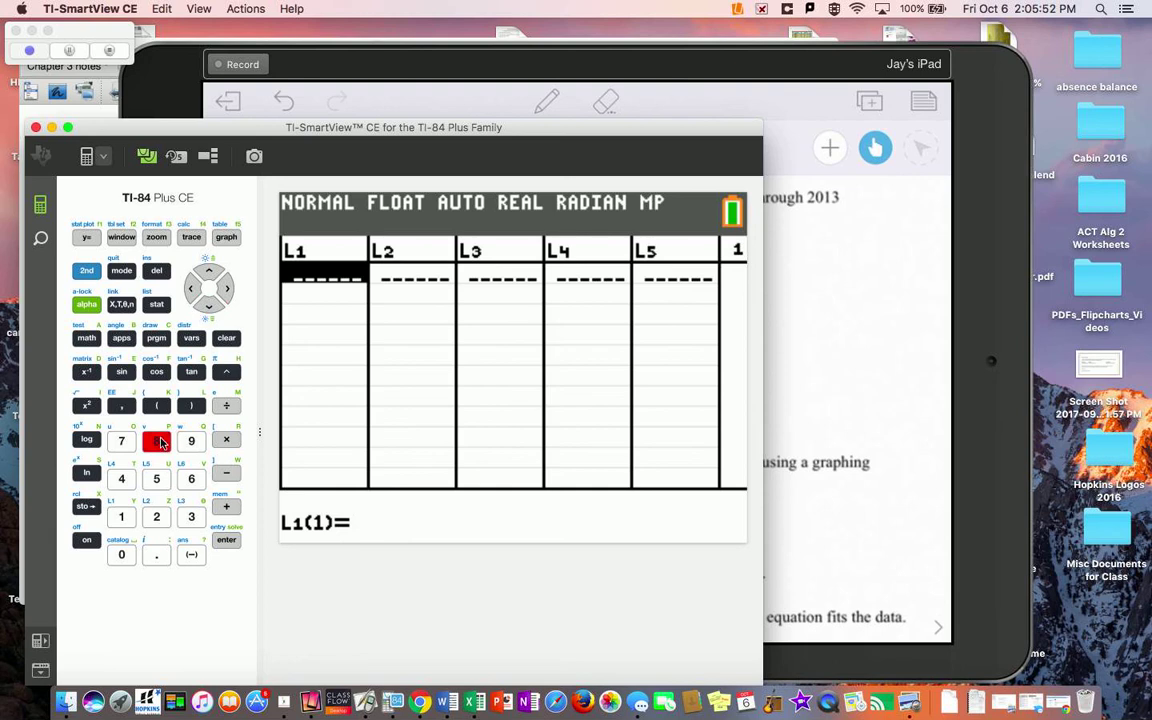
click(226, 540)
click(191, 516)
click(226, 543)
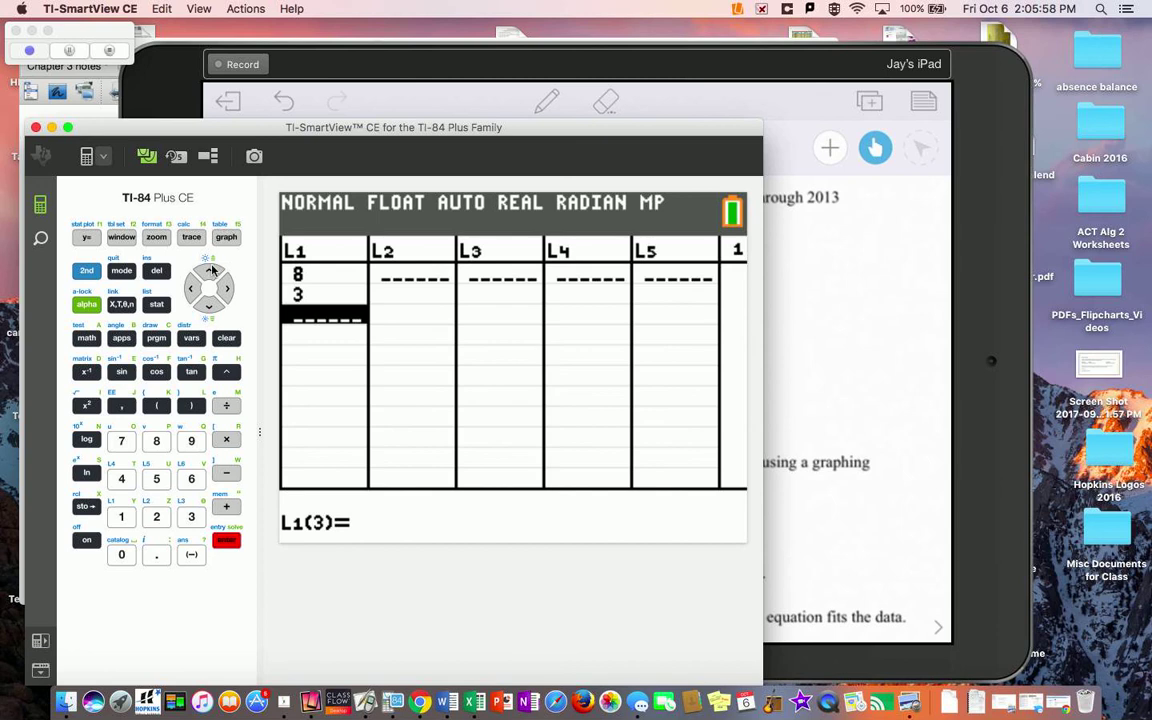
- Clear all entries from L1 at its header while keeping the list column
click(210, 272)
click(210, 272)
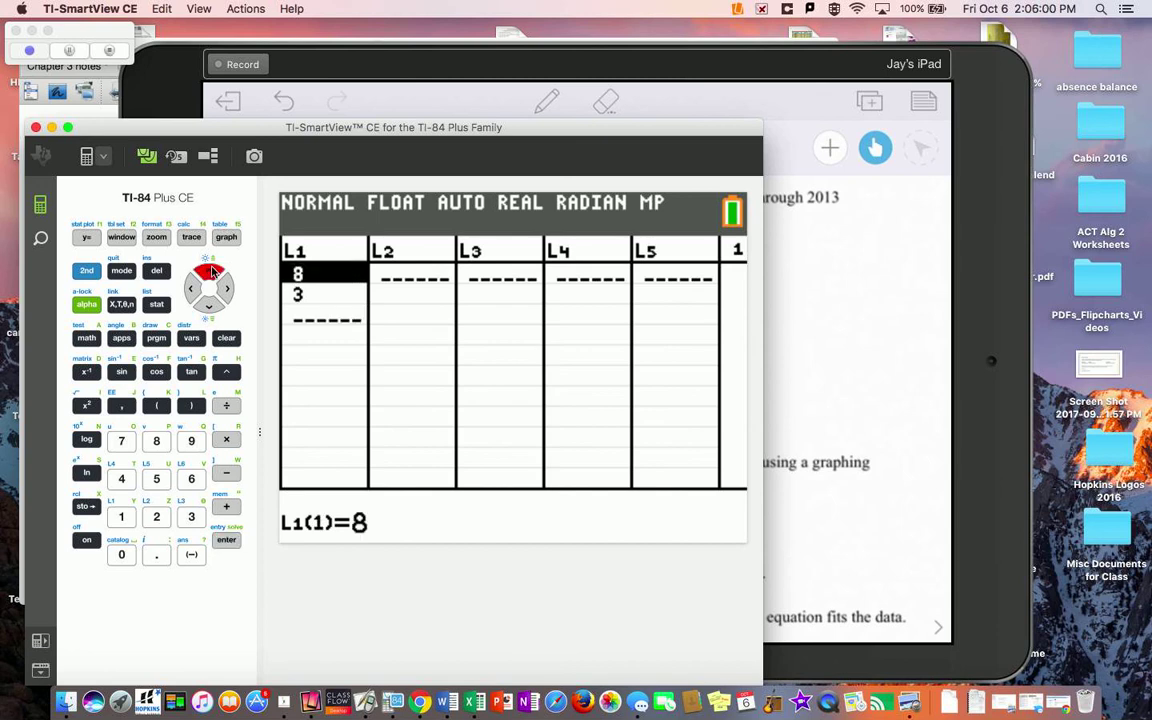
click(212, 272)
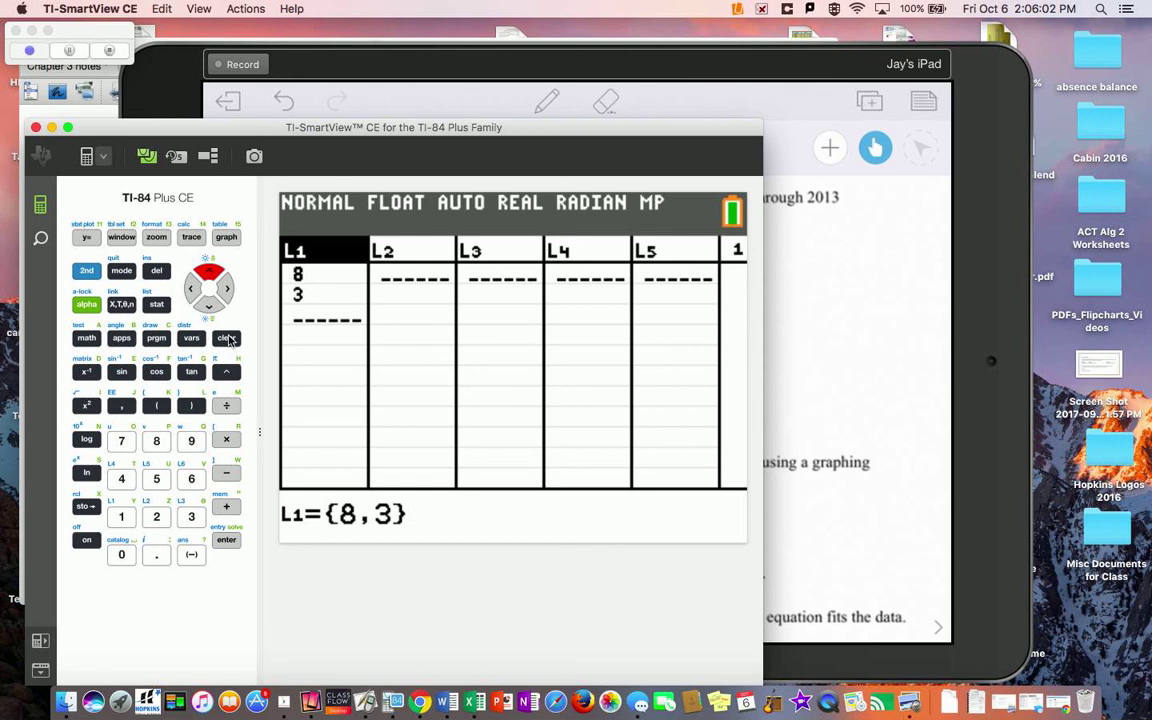
click(227, 338)
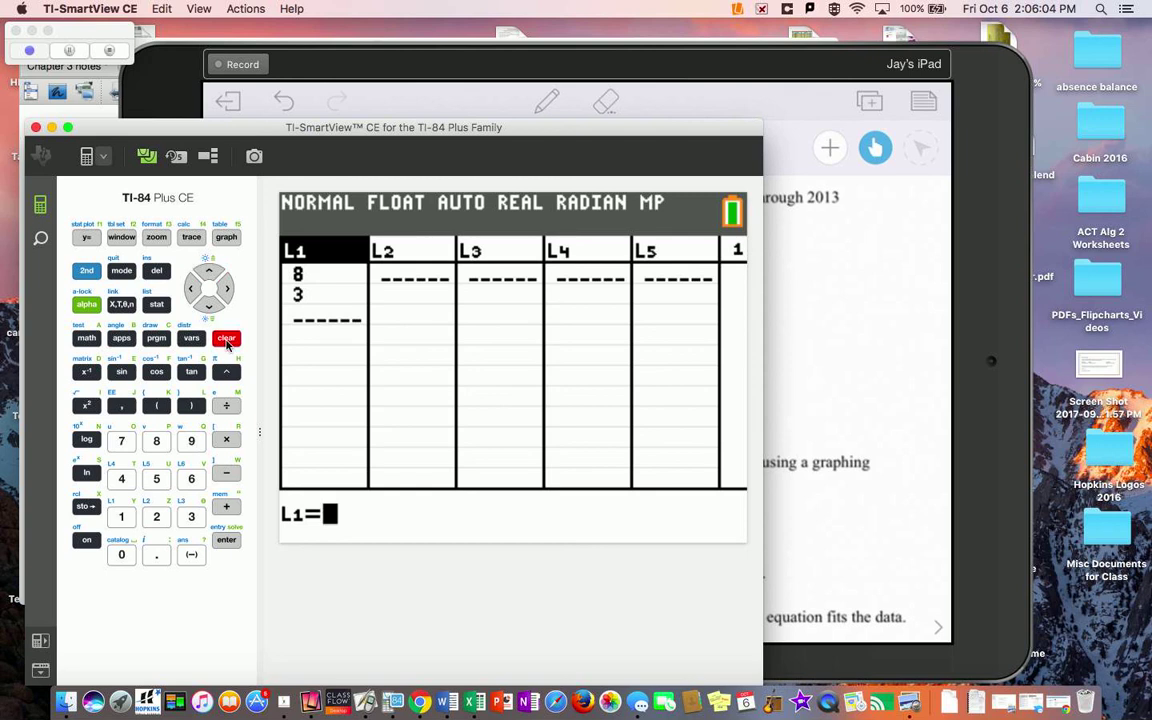
click(208, 304)
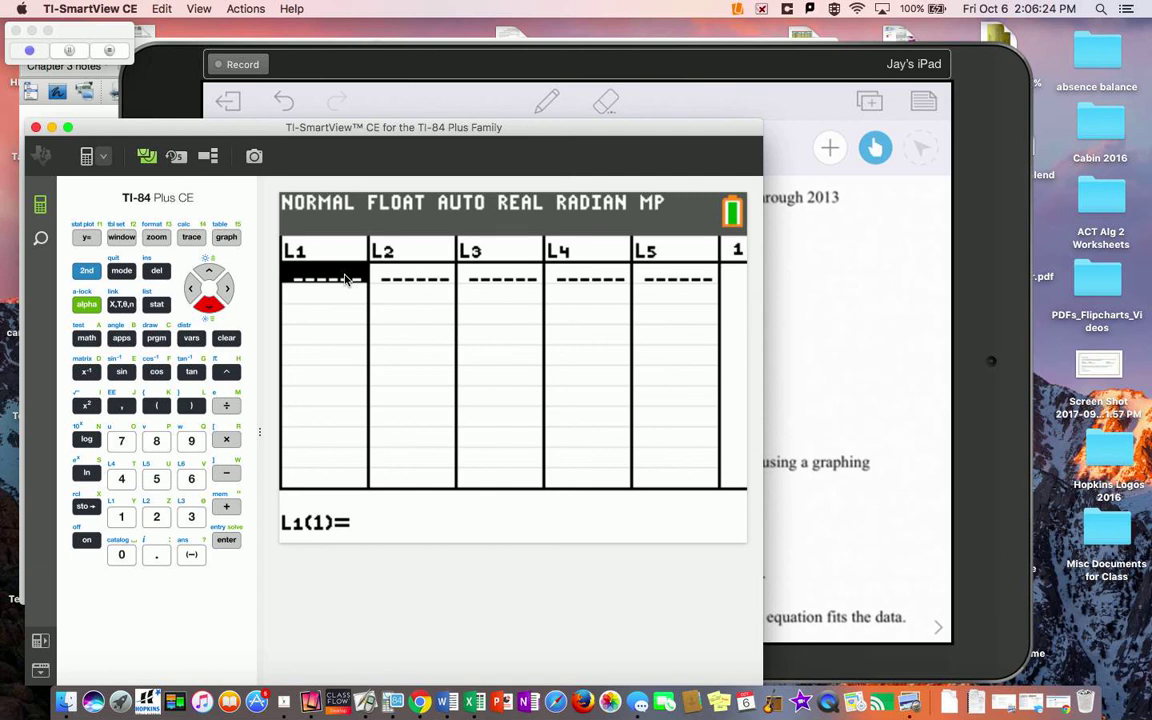
- Enter 8, 9, 10 and 11 as the first four entries of L1
text(8)
key(Return)
text(9)
key(Return)
text(10)
key(Return)
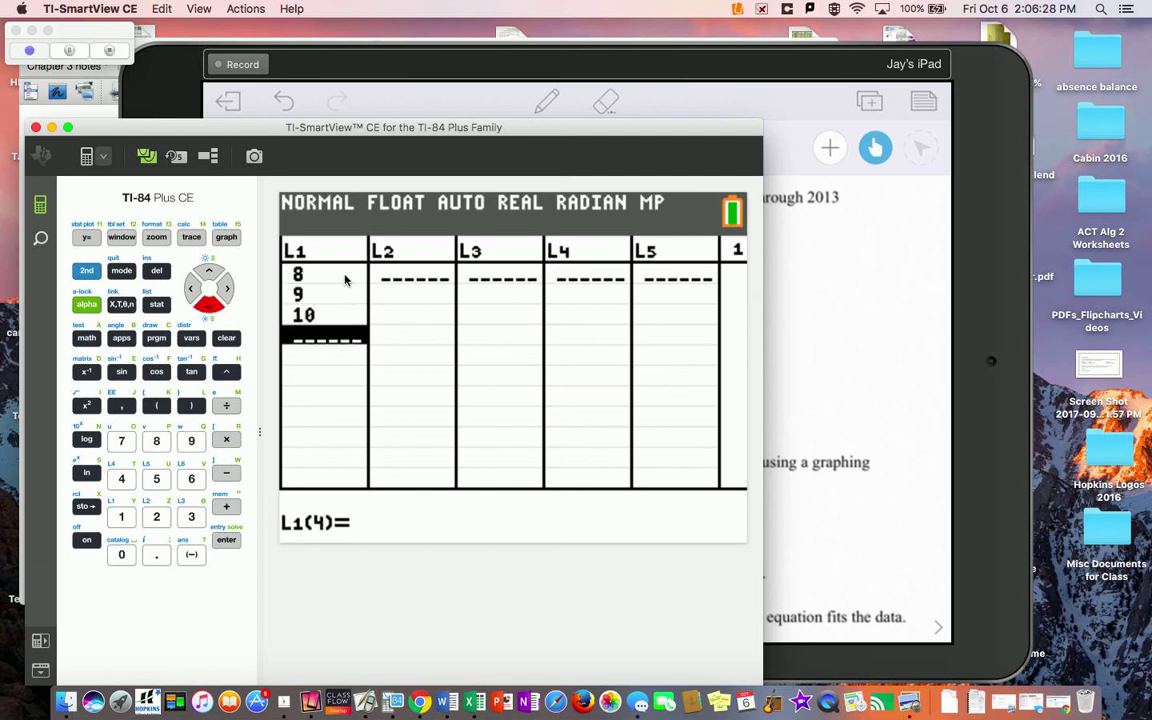
text(11)
key(Return)
text(1)
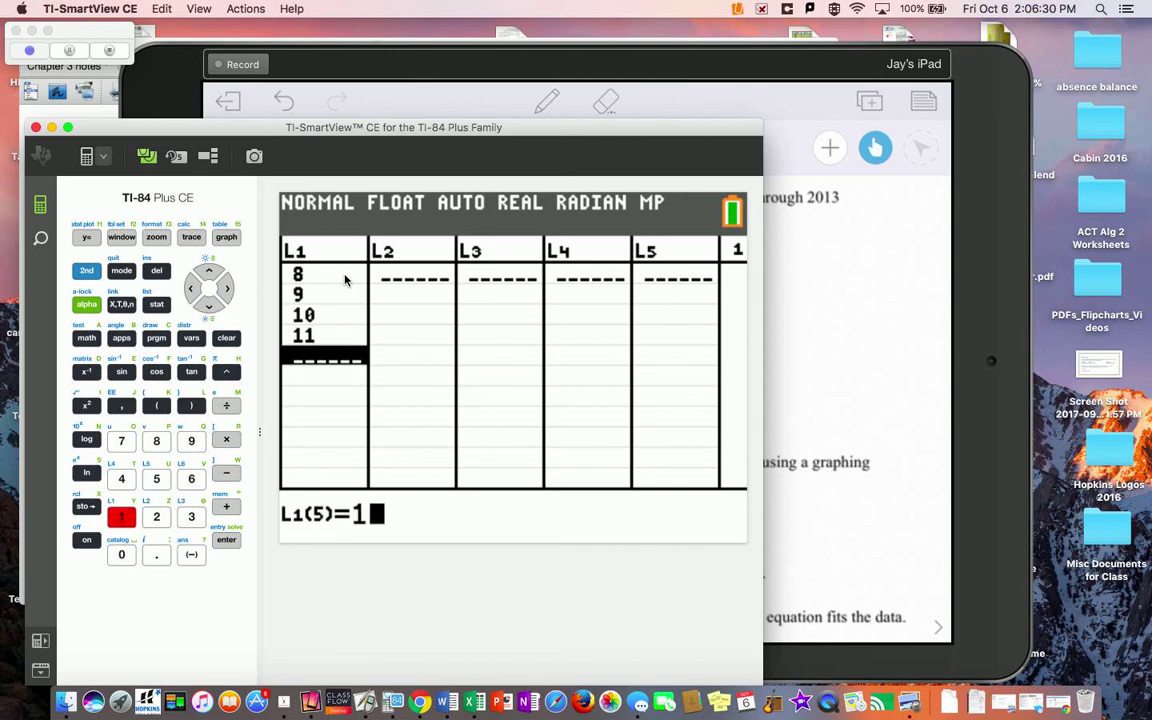
key(Down)
text(1)
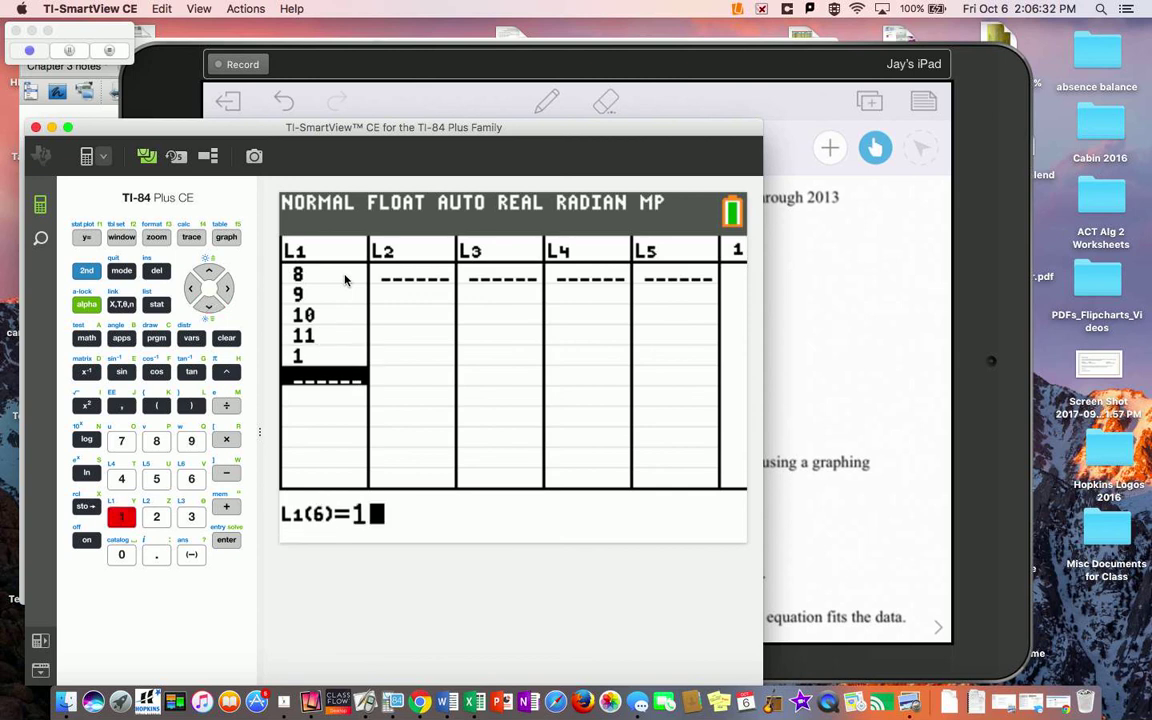
key(Return)
- Set the fifth and sixth entries of L1 to 12 and 13
key(Up)
key(Up)
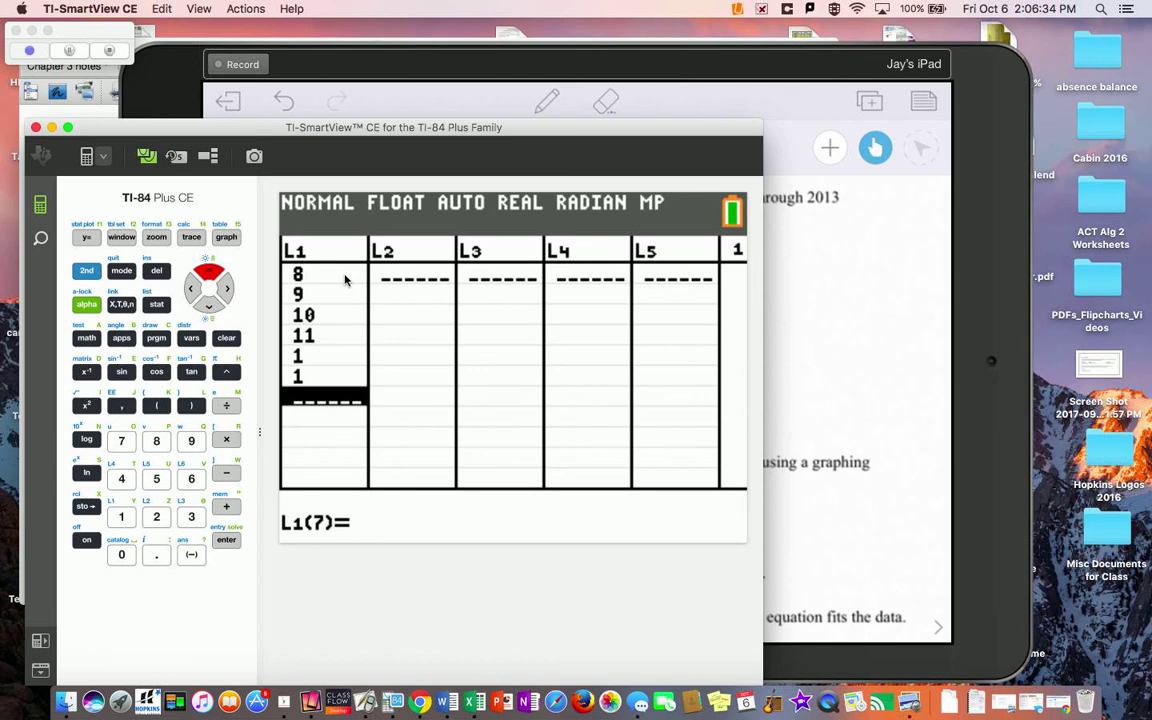
text(12)
key(Down)
text(13)
key(Return)
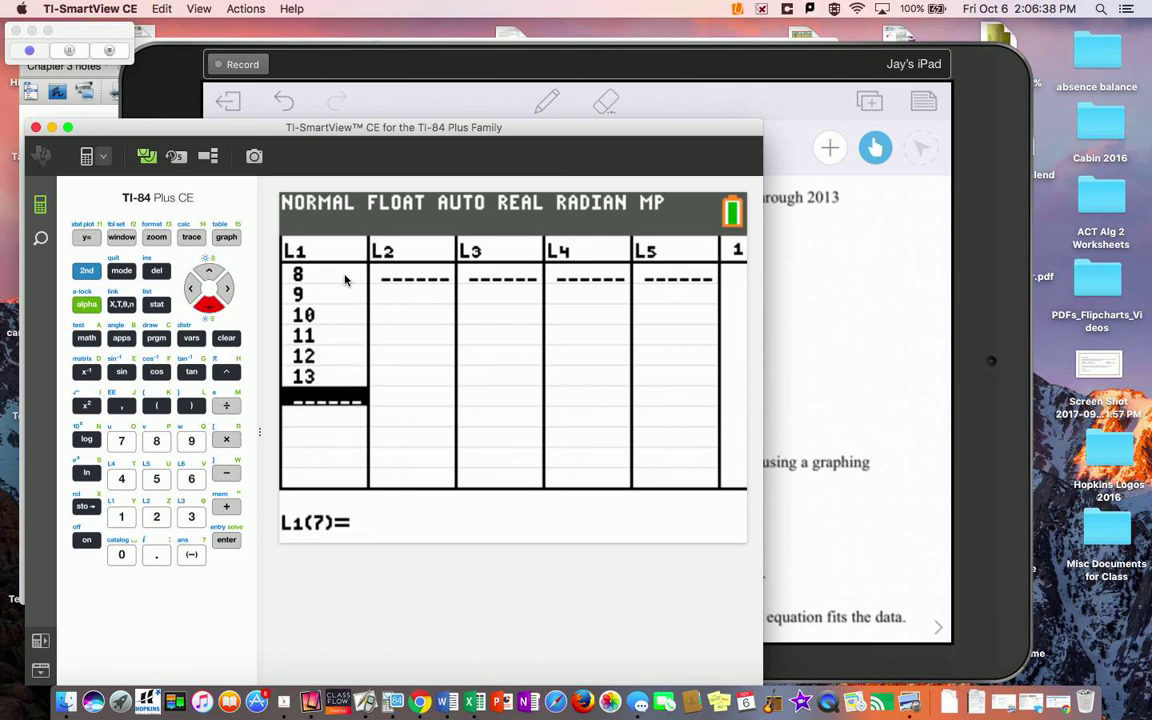
- Enter 304.1, 306.8 and 309.3 as the first three entries of L2
key(Right)
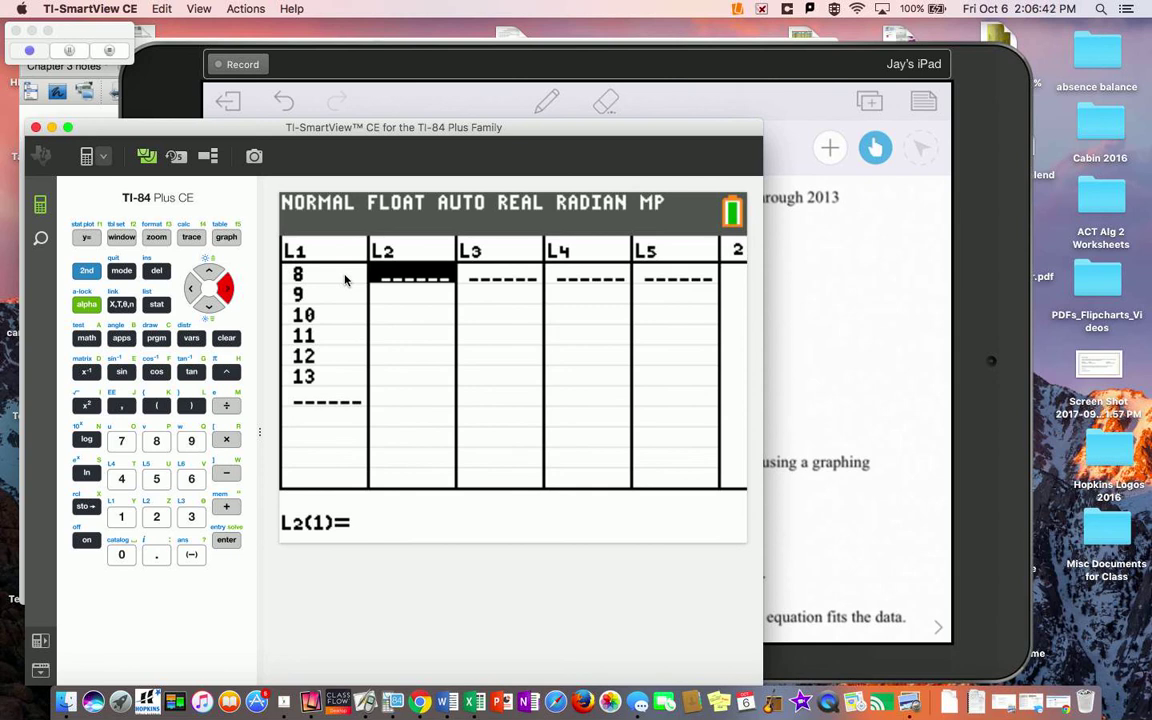
text(304.1)
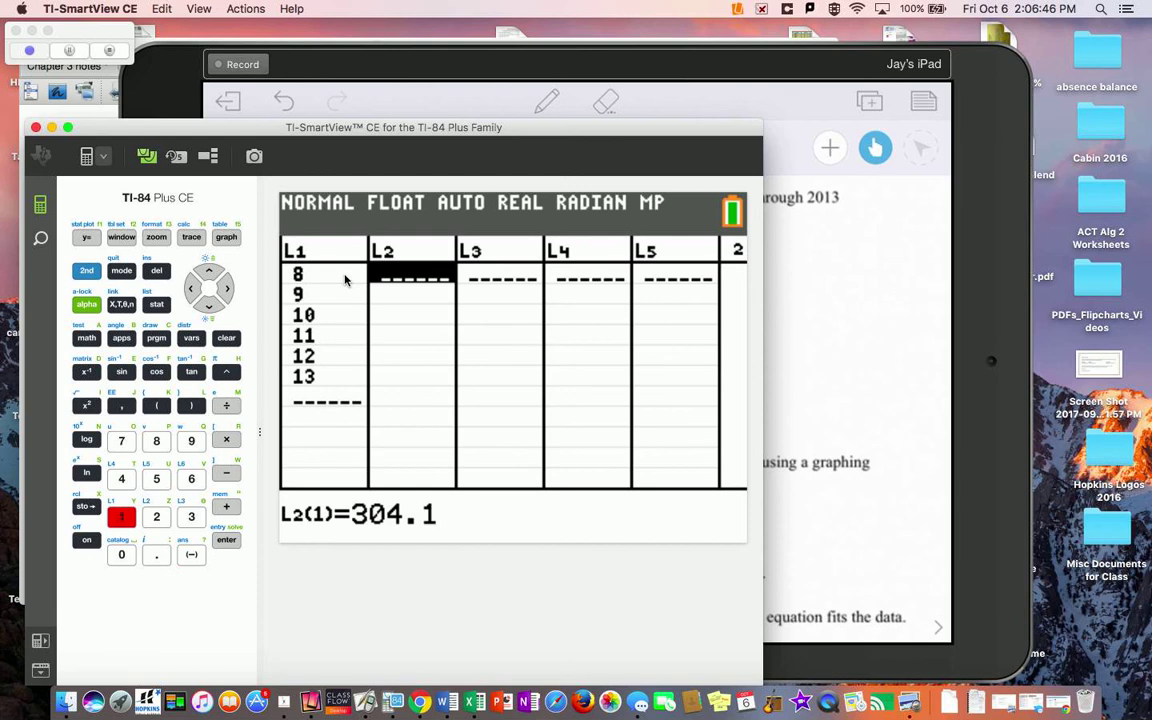
key(Down)
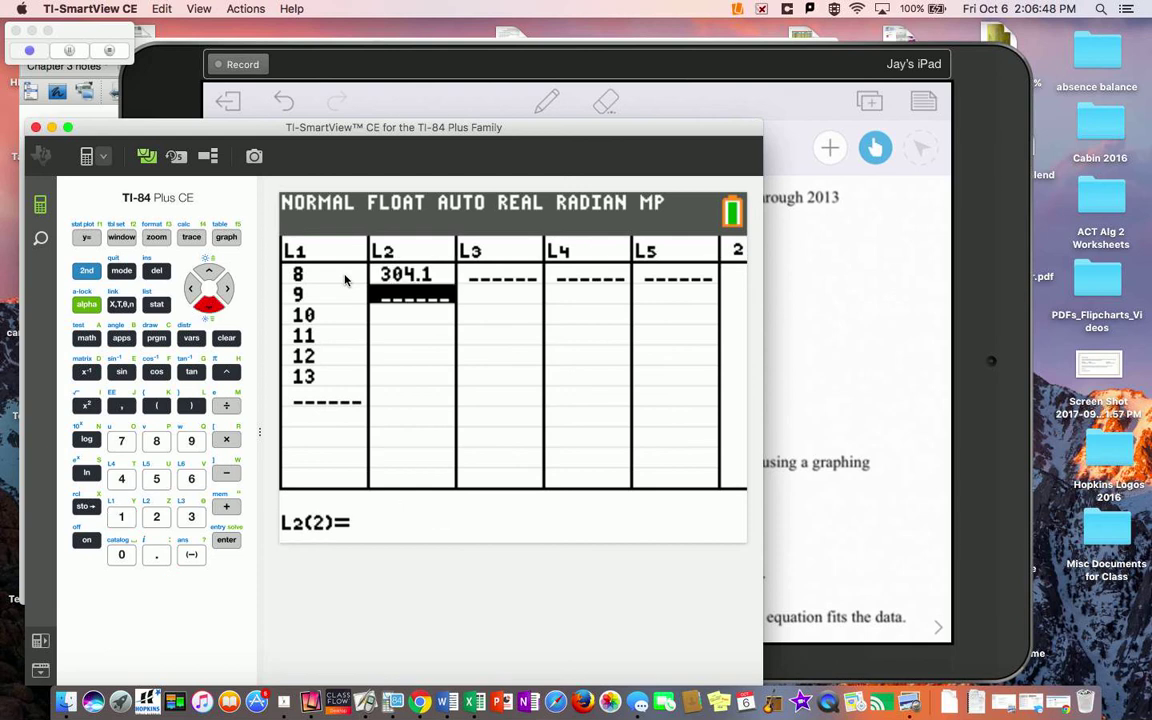
text(30)
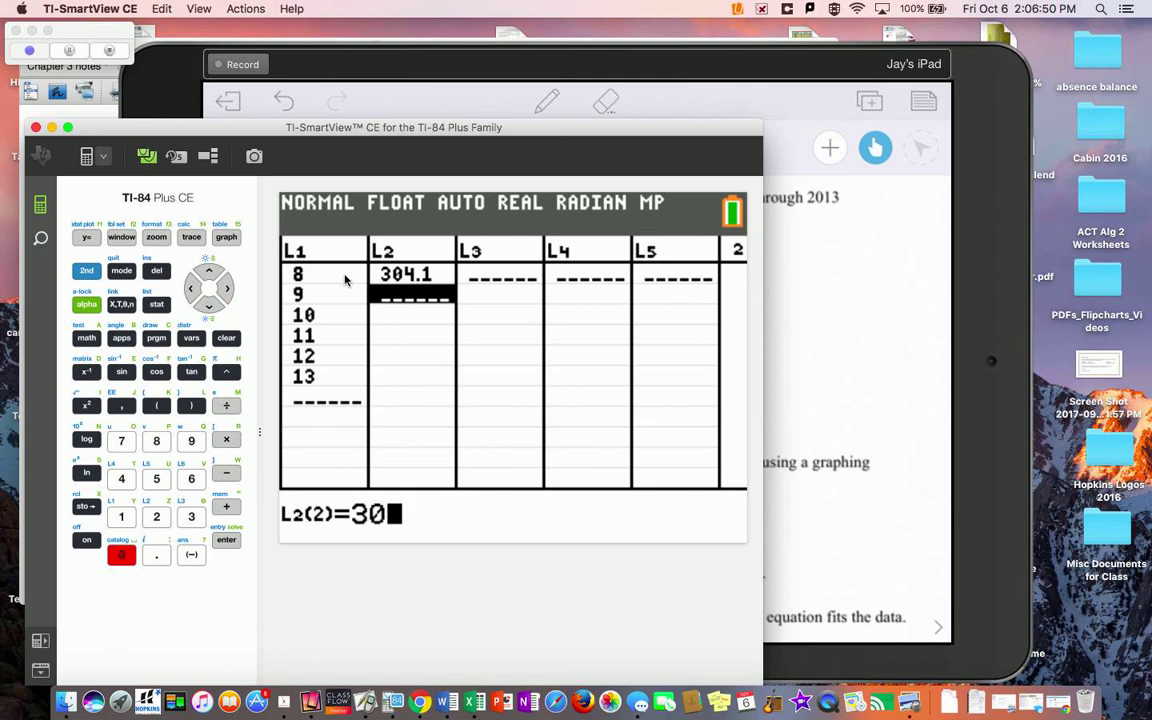
text(6.8)
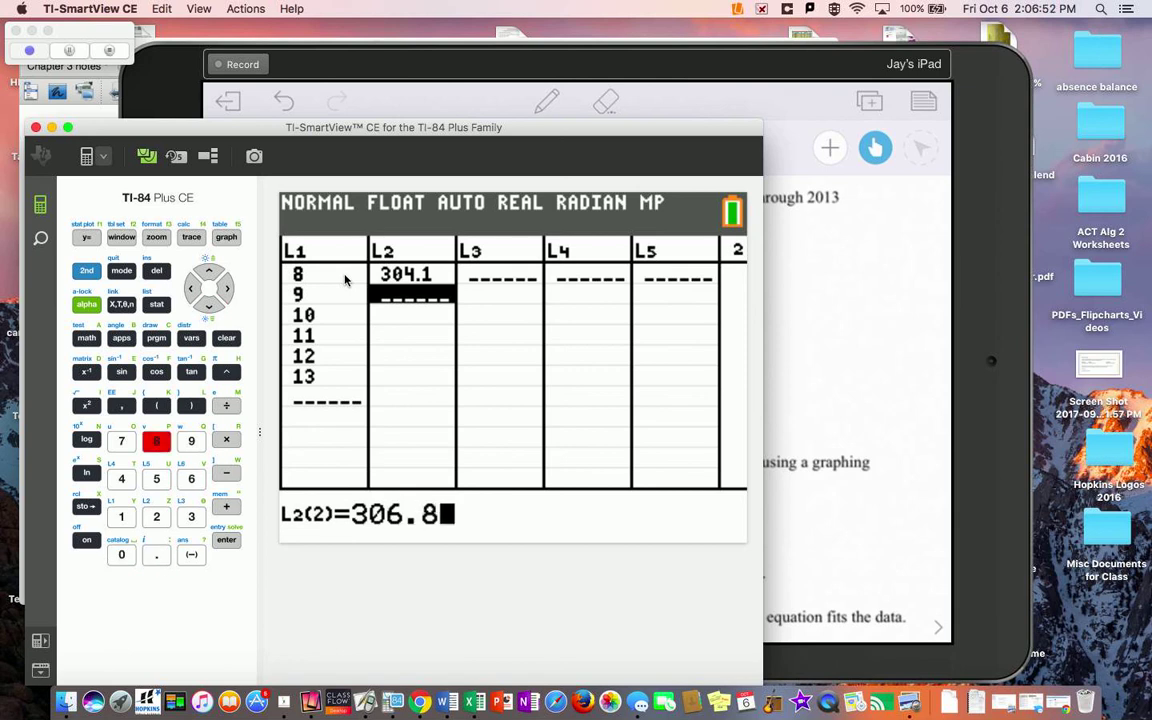
key(Down)
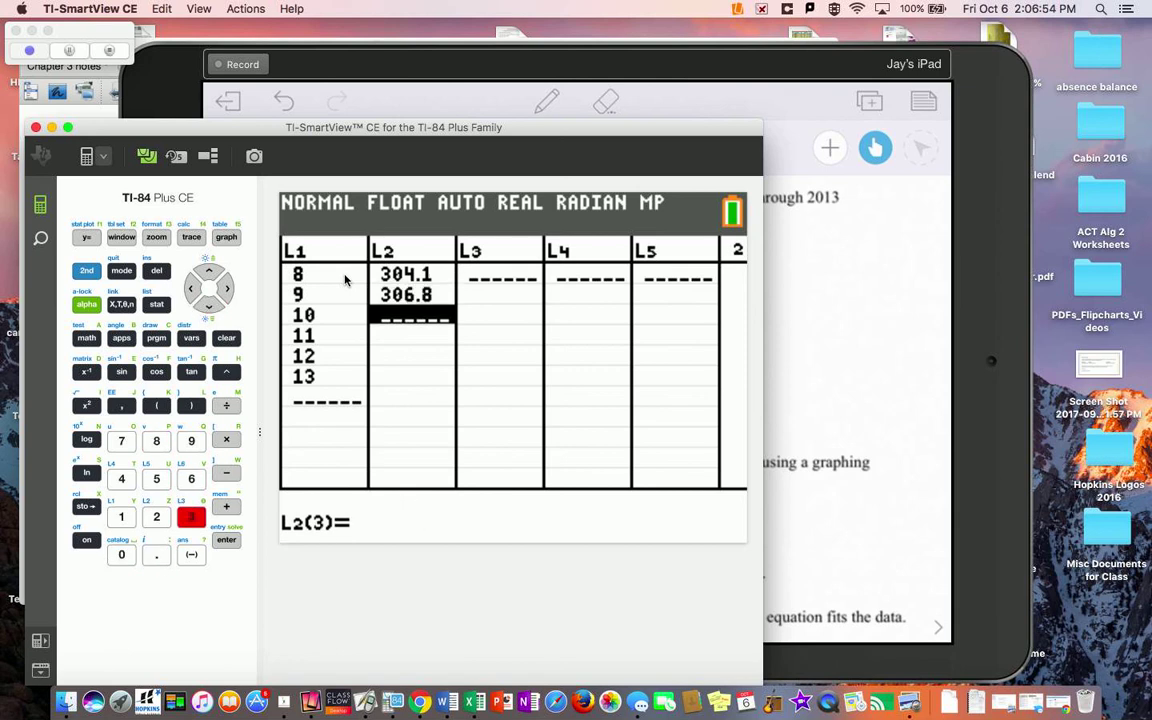
text(309.)
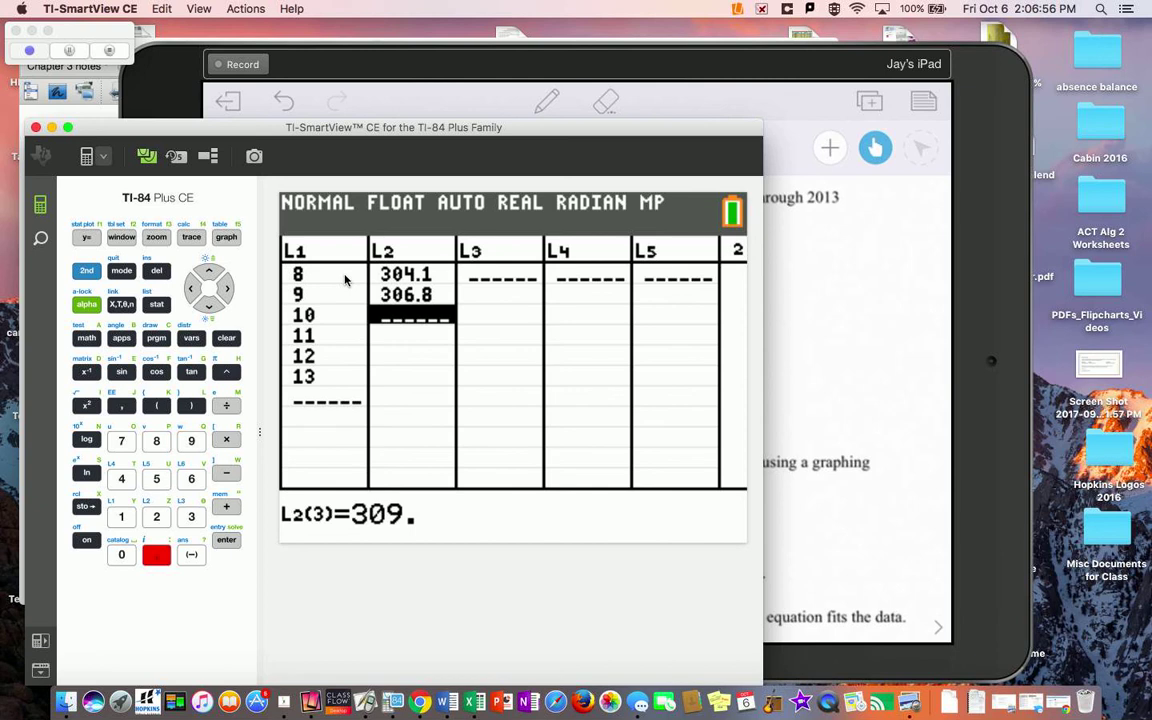
text(3)
key(Down)
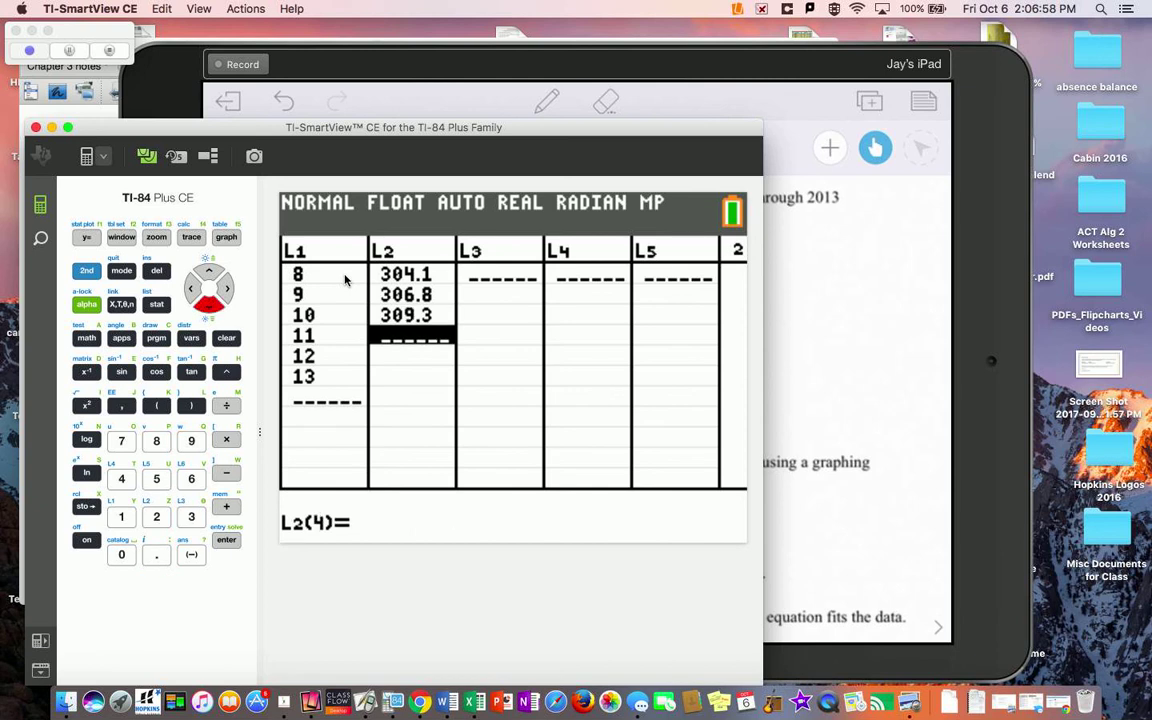
- Enter 311.6, 313.9 and 316.1 as the fourth to sixth entries of L2
text(311)
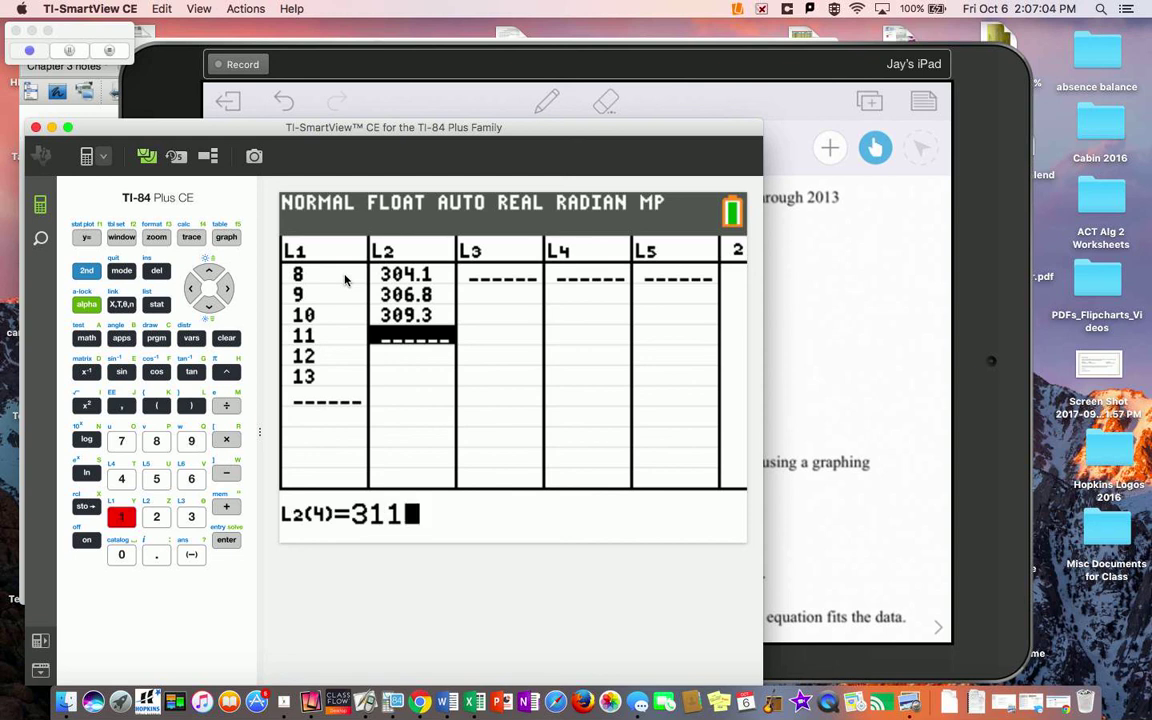
text(.6)
key(Down)
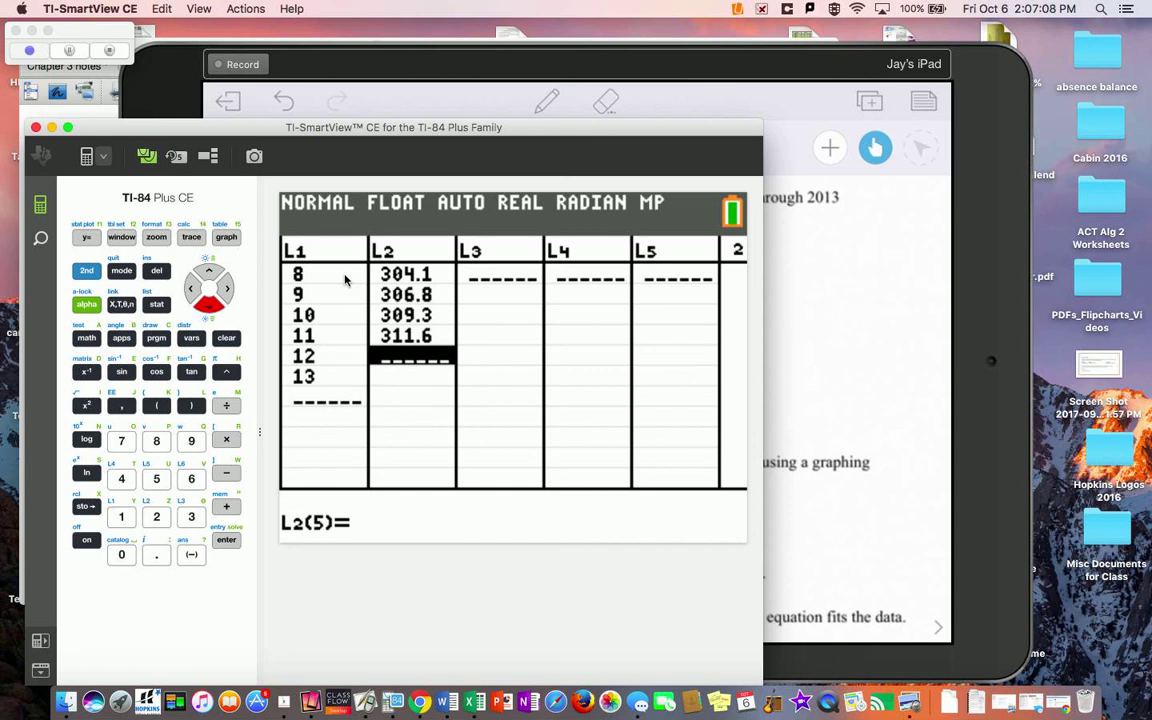
text(313)
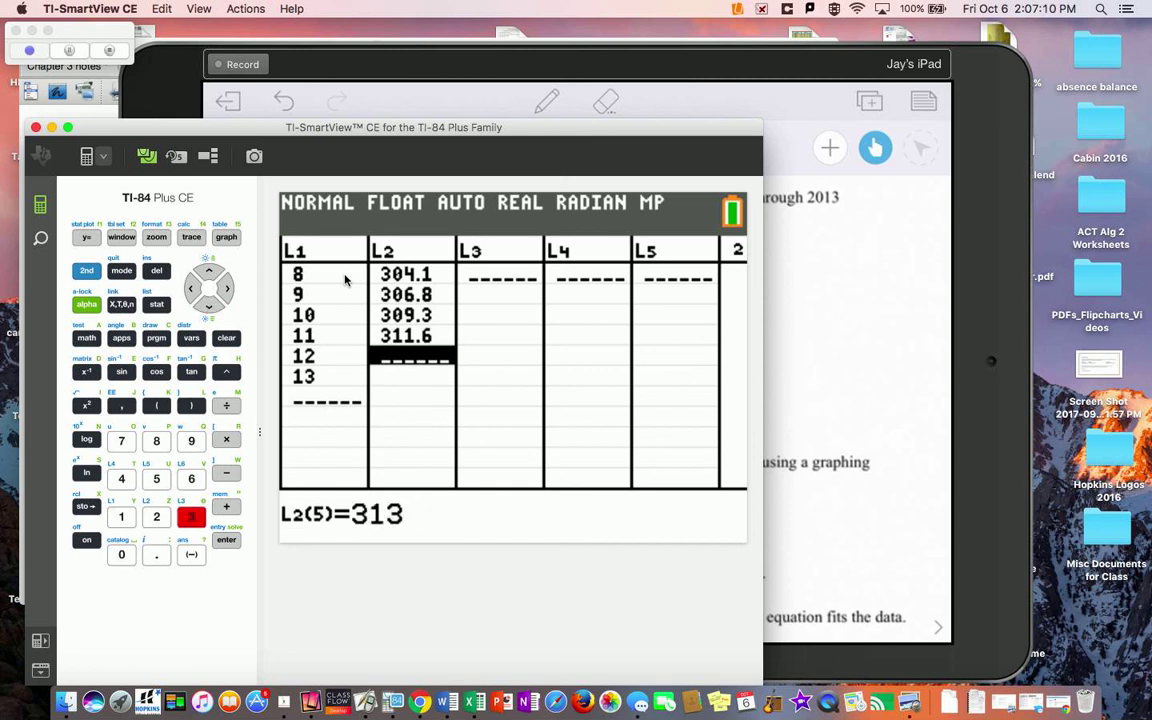
text(.9)
key(Down)
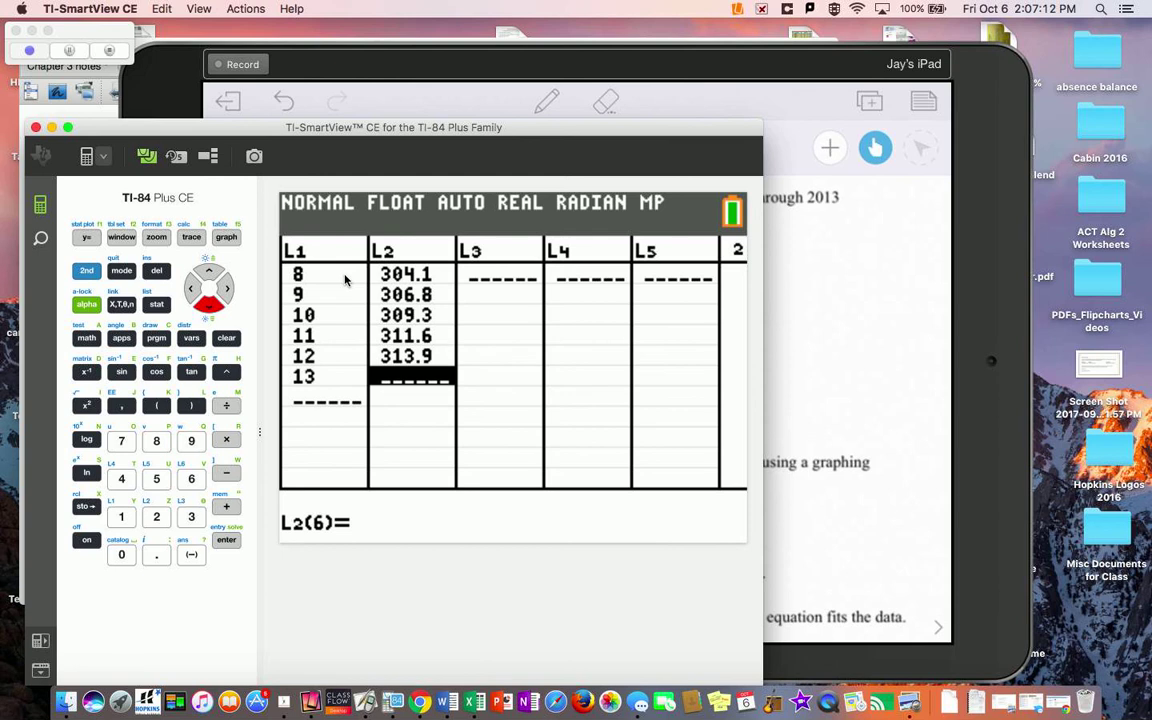
text(316)
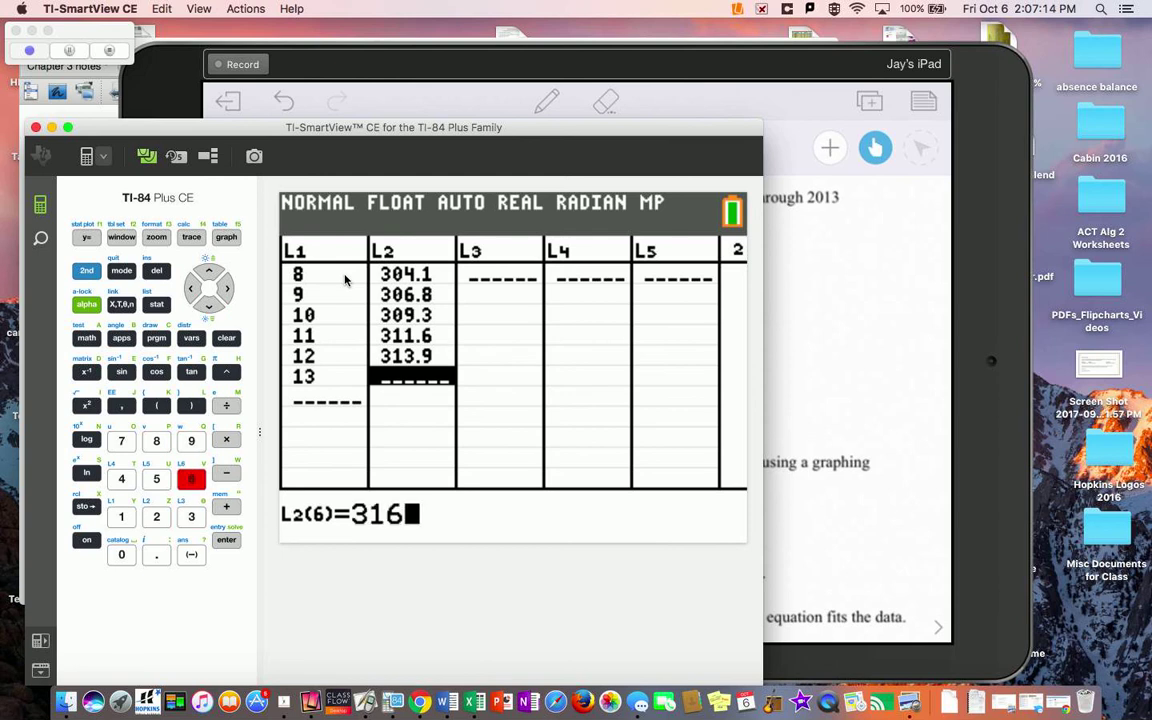
text(.1)
key(Down)
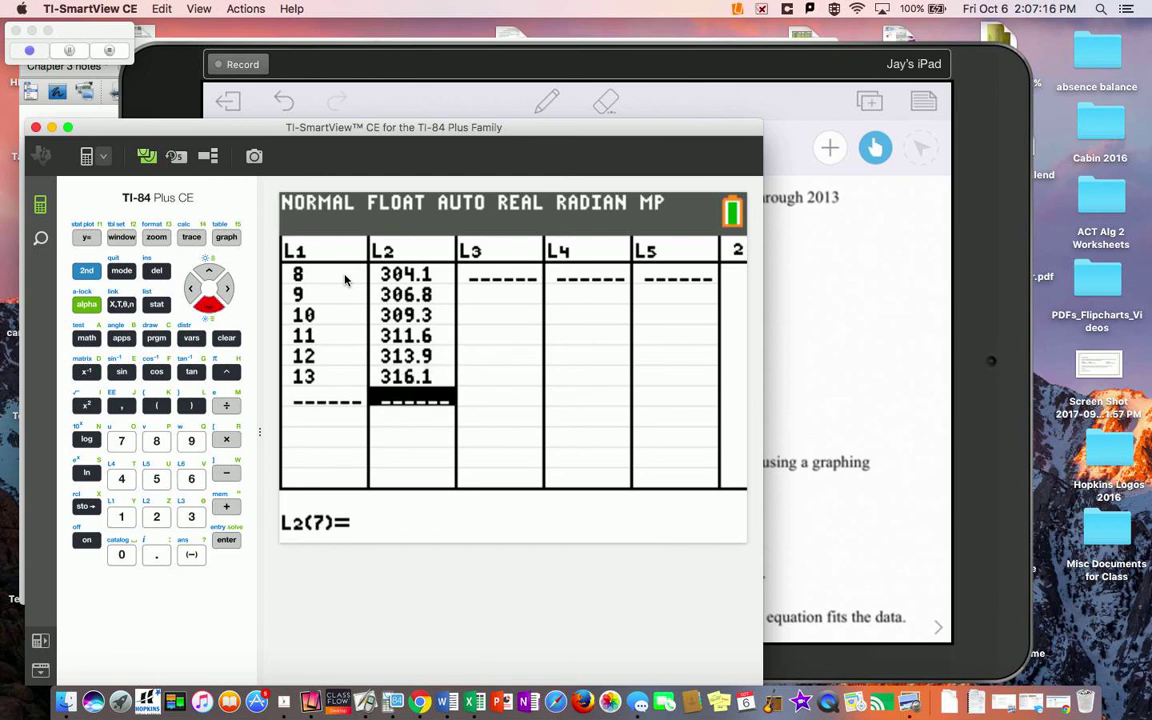
key(Up)
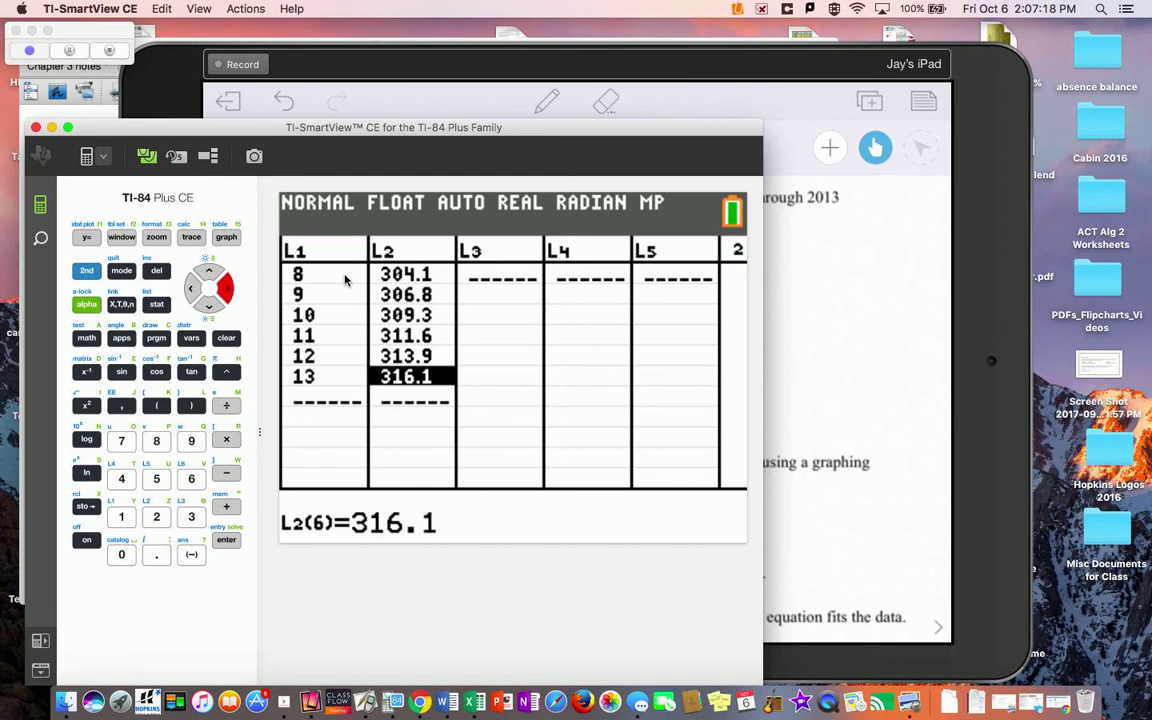
key(Left)
key(Right)
key(Down)
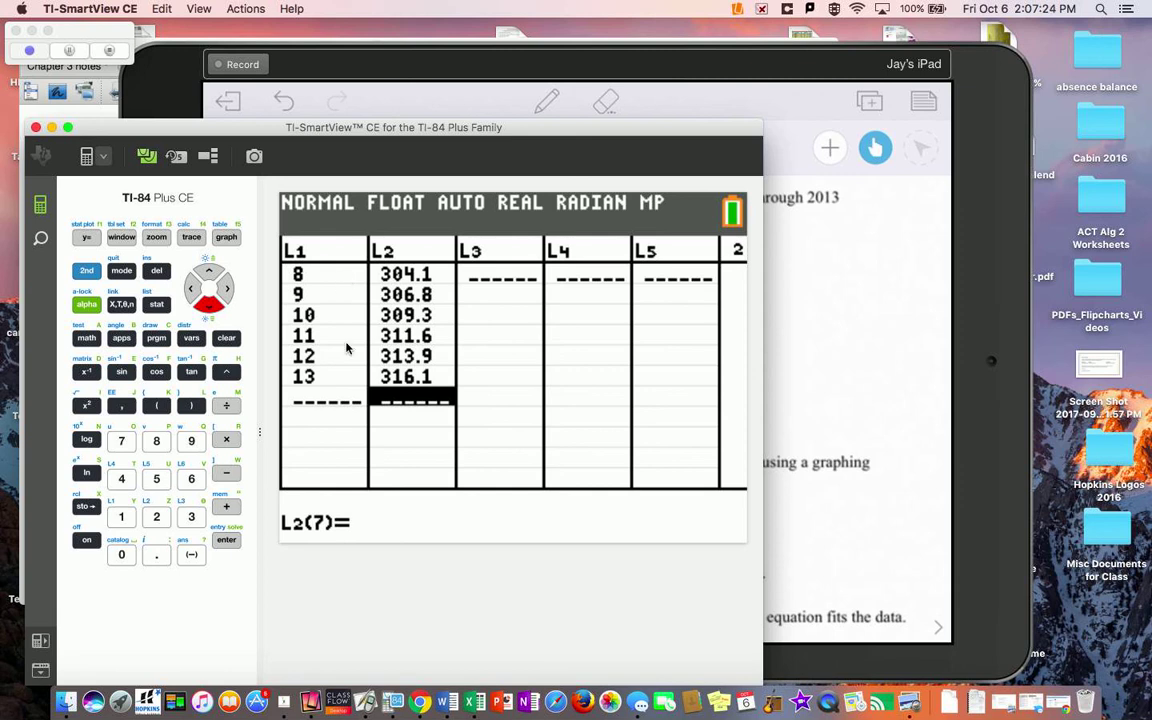
- Switch to the worksheet in Reflector 2 and underline the word "scatterplot" in red in part a
click(801, 324)
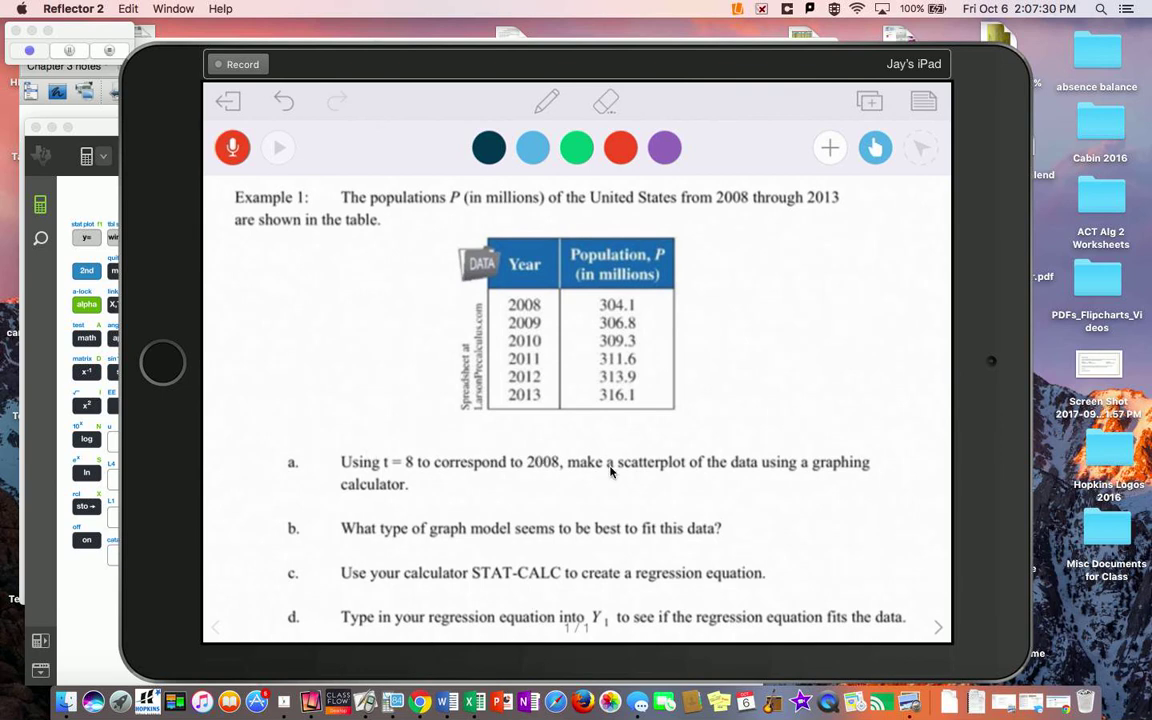
drag(577, 477, 538, 474)
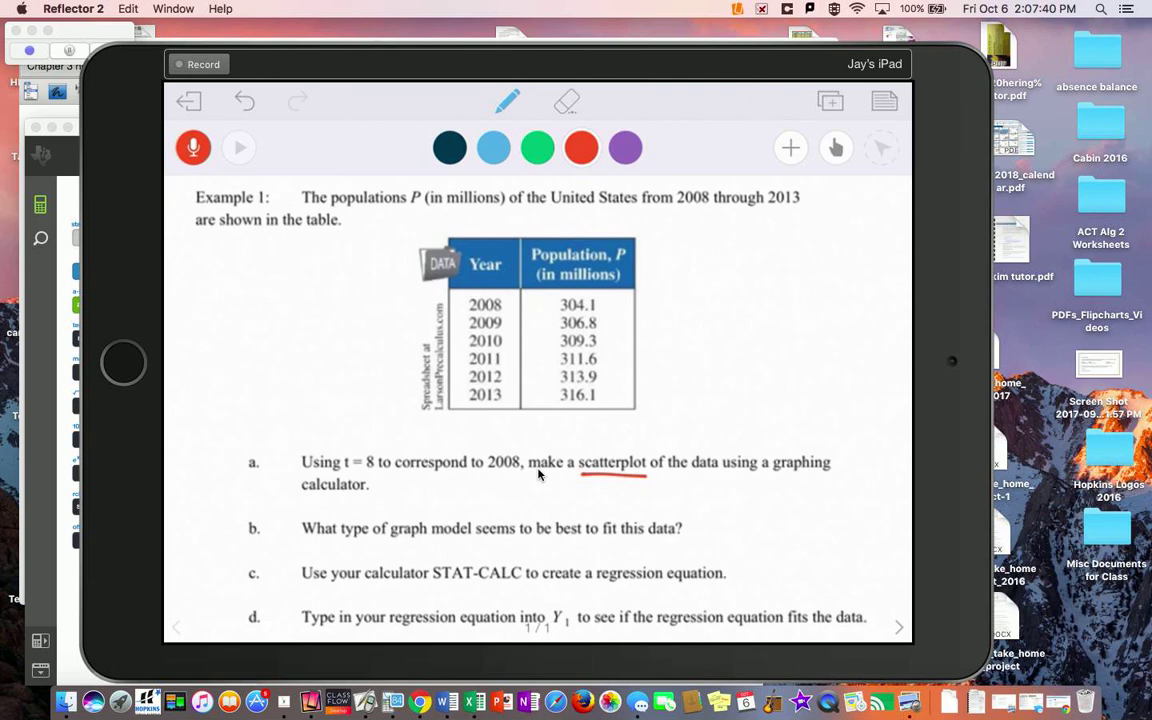
- Switch to TI-SmartView CE and set the graph window's Xmin to 0, Xmax to 15 and Xscl to 5
click(393, 706)
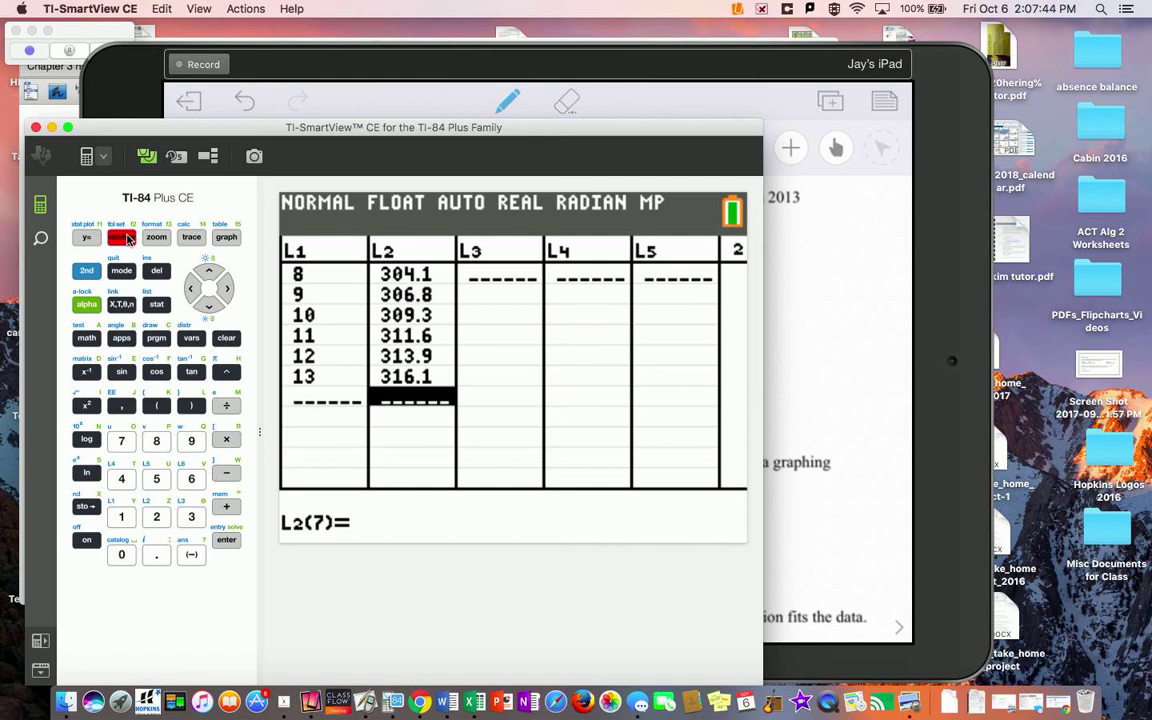
click(122, 238)
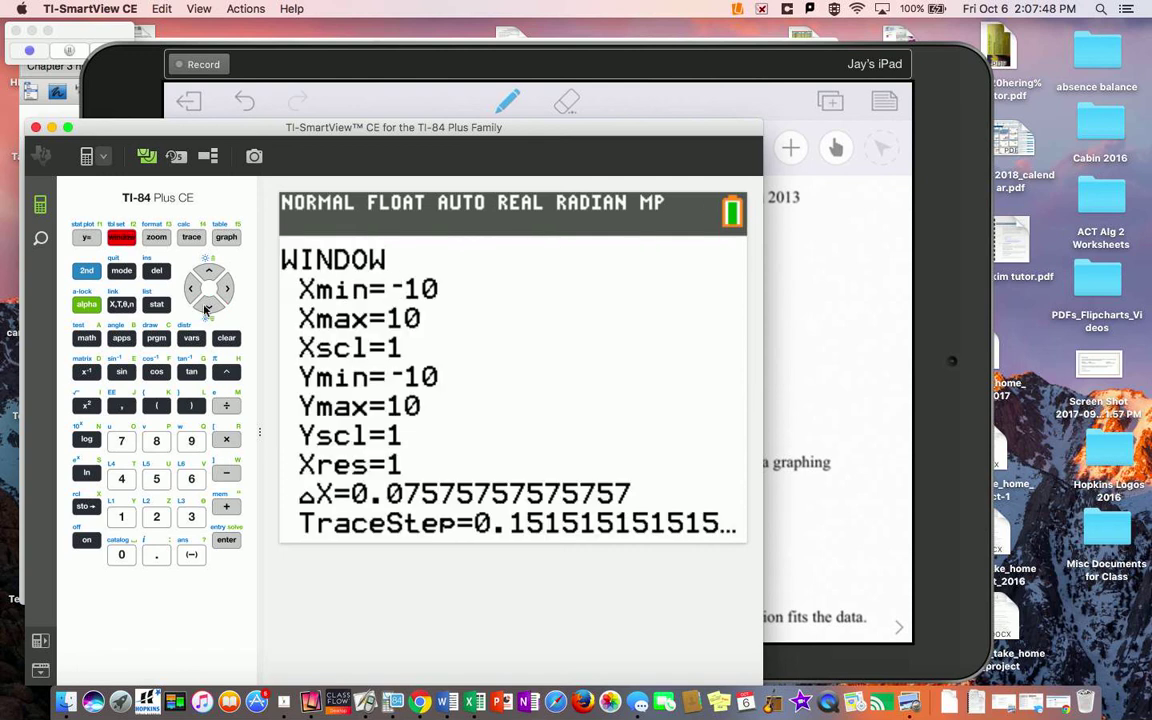
click(121, 554)
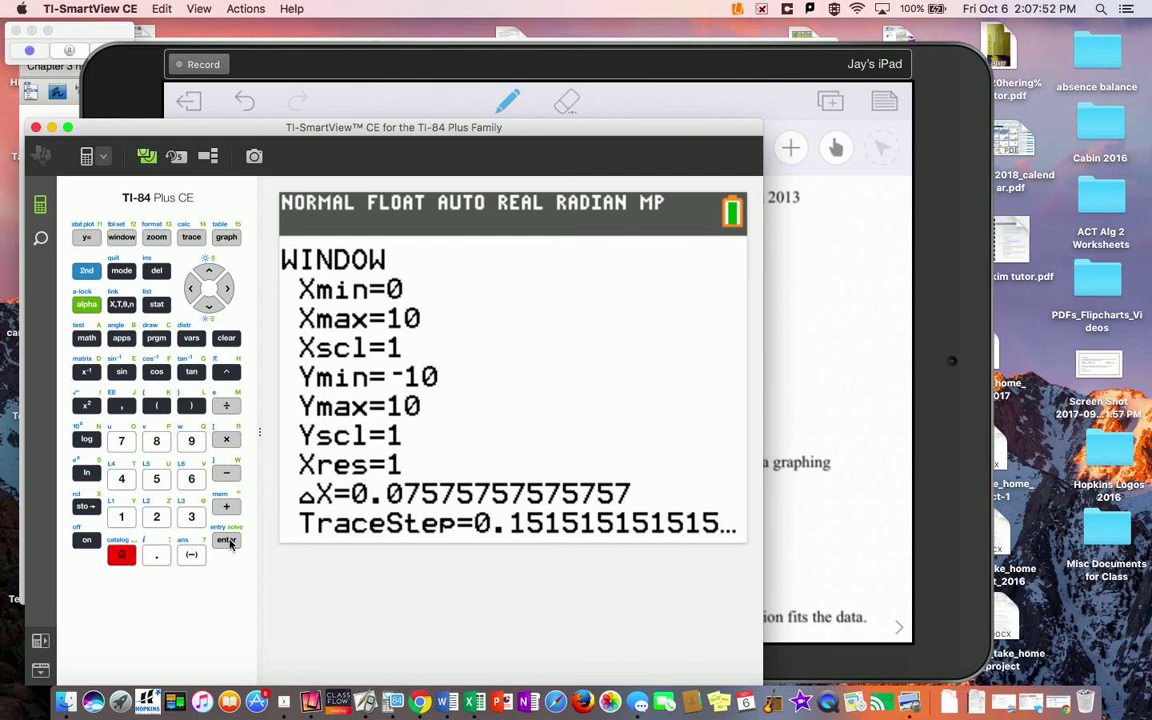
click(226, 540)
click(121, 516)
click(156, 480)
click(226, 541)
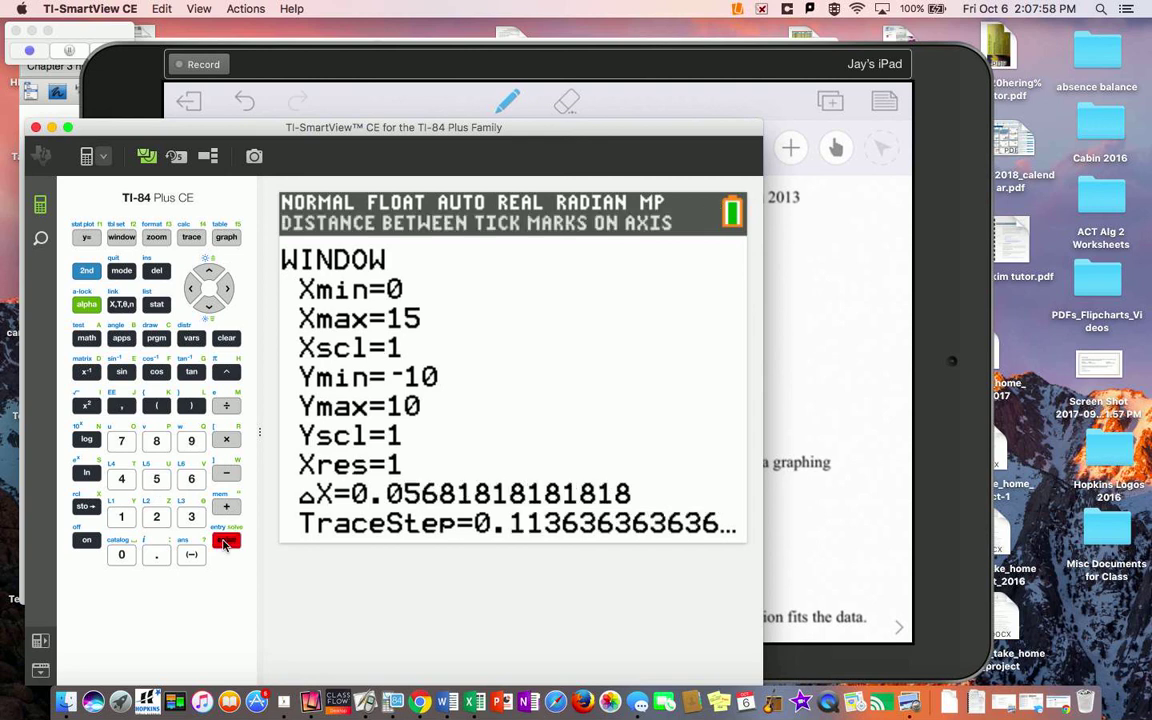
click(159, 482)
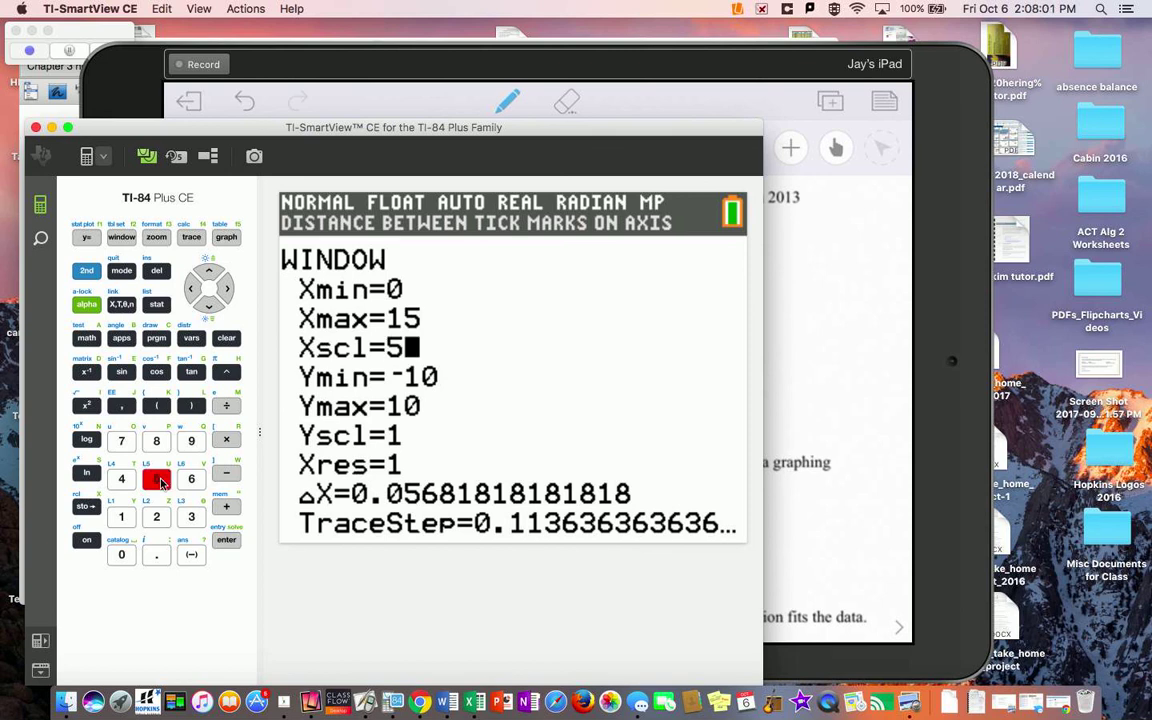
click(228, 542)
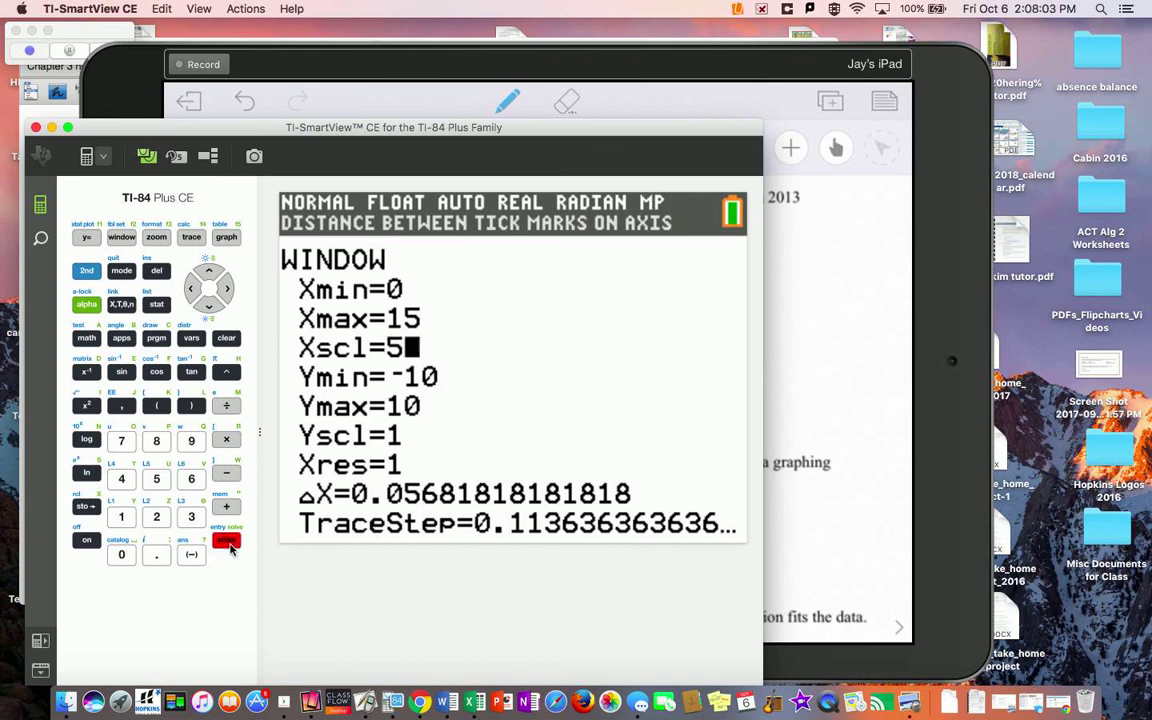
- Set the graph window's Ymin to 0, Ymax to 320 and Yscl to 20
click(124, 557)
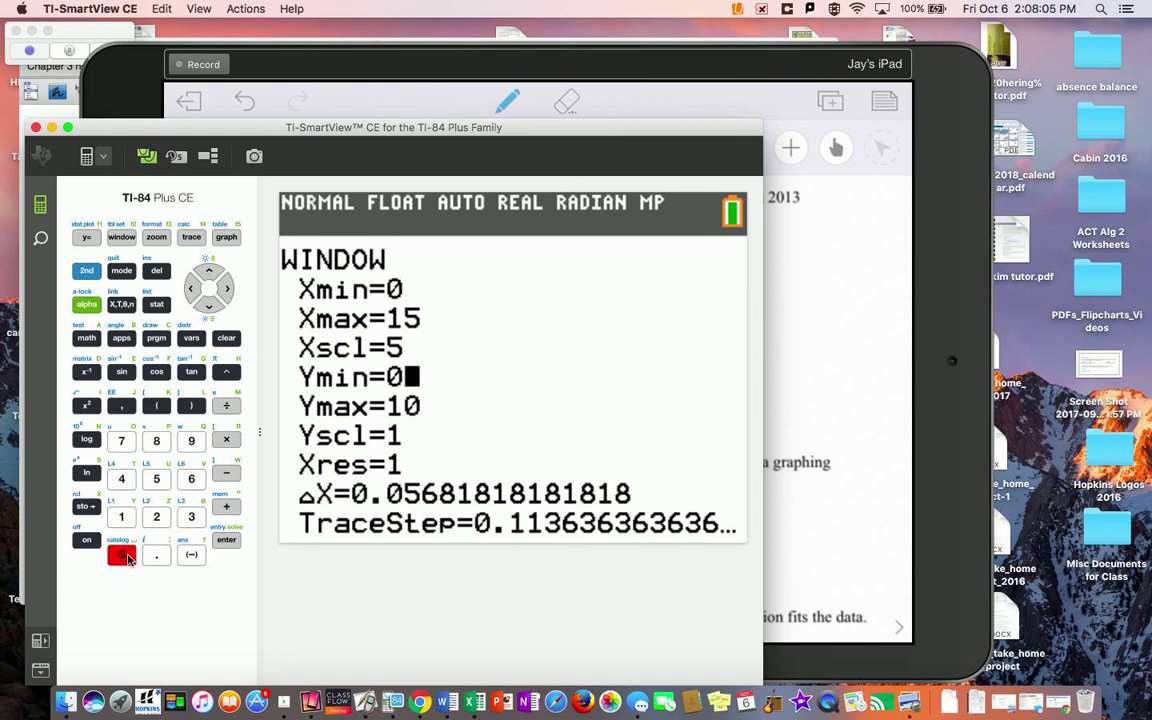
click(228, 542)
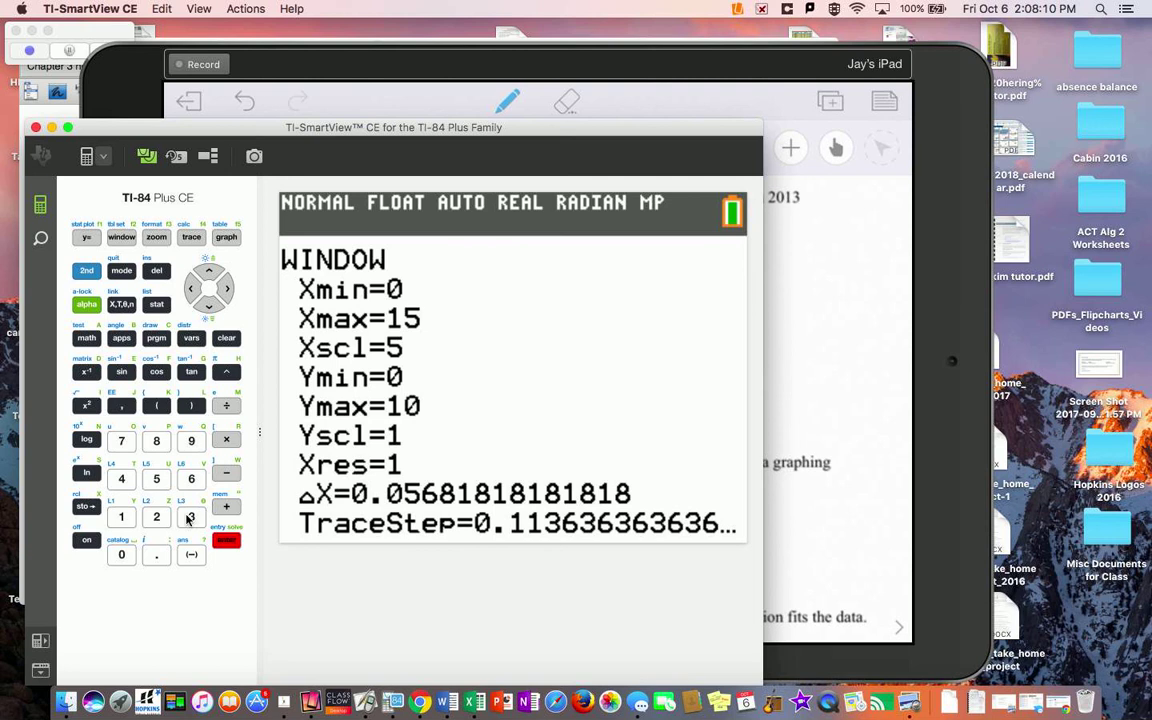
click(188, 519)
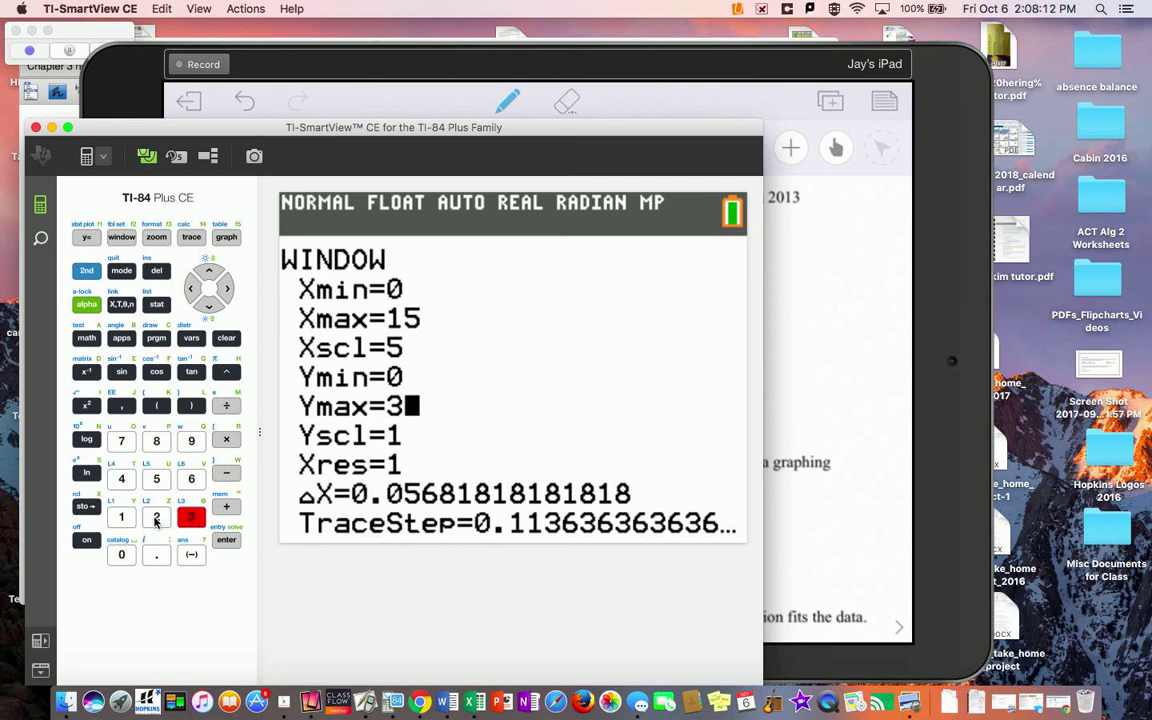
click(156, 519)
click(122, 555)
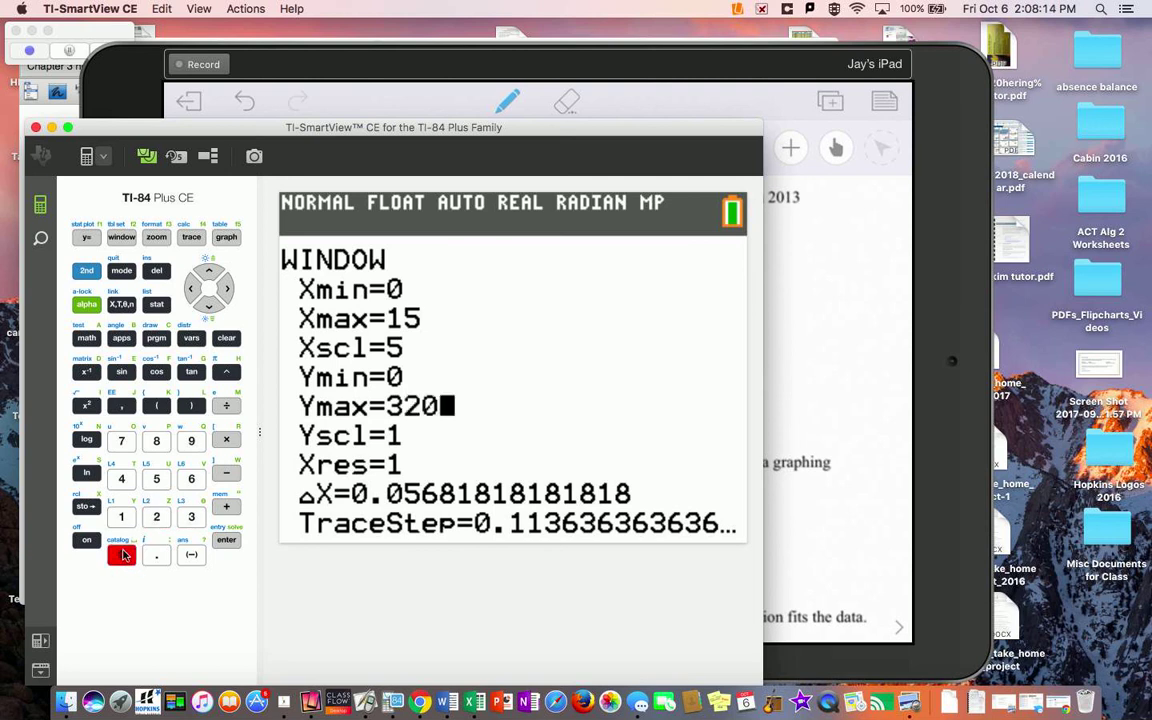
click(226, 541)
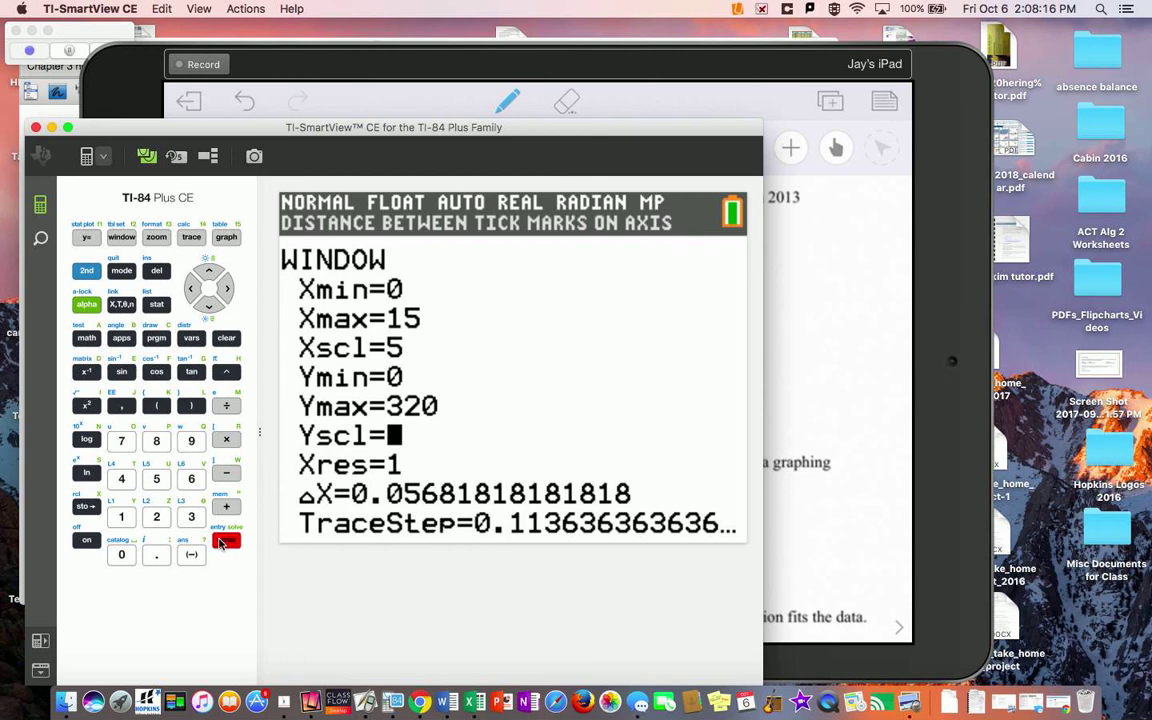
click(156, 517)
click(122, 556)
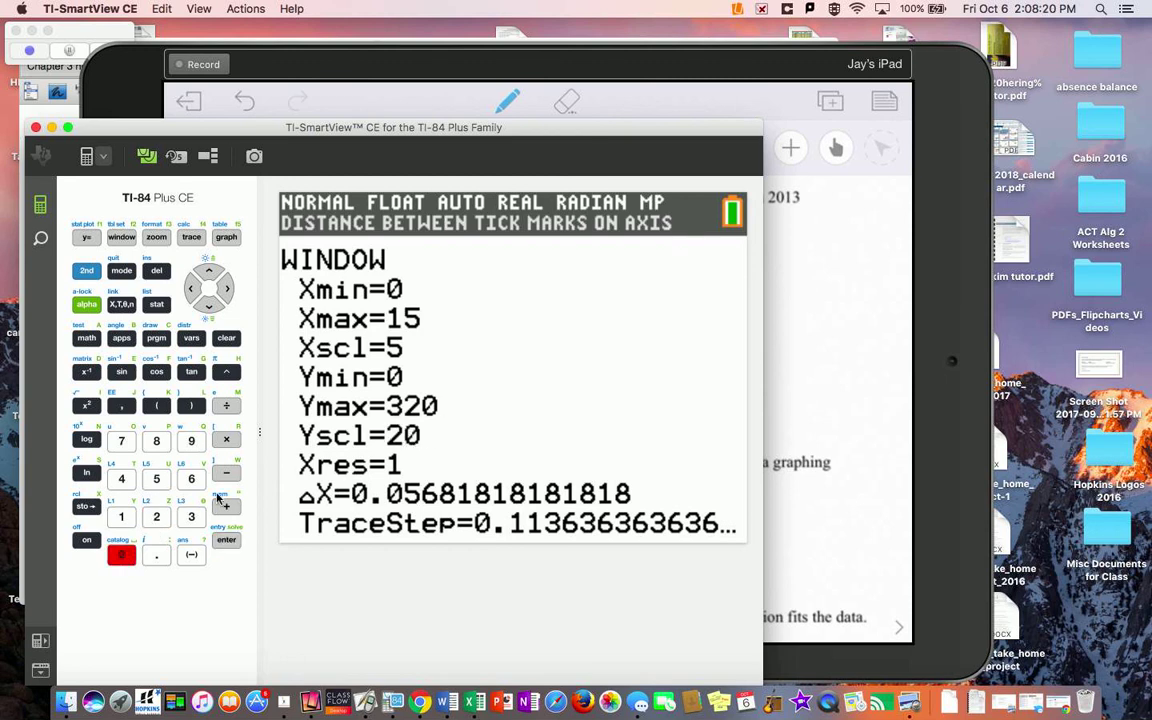
click(88, 238)
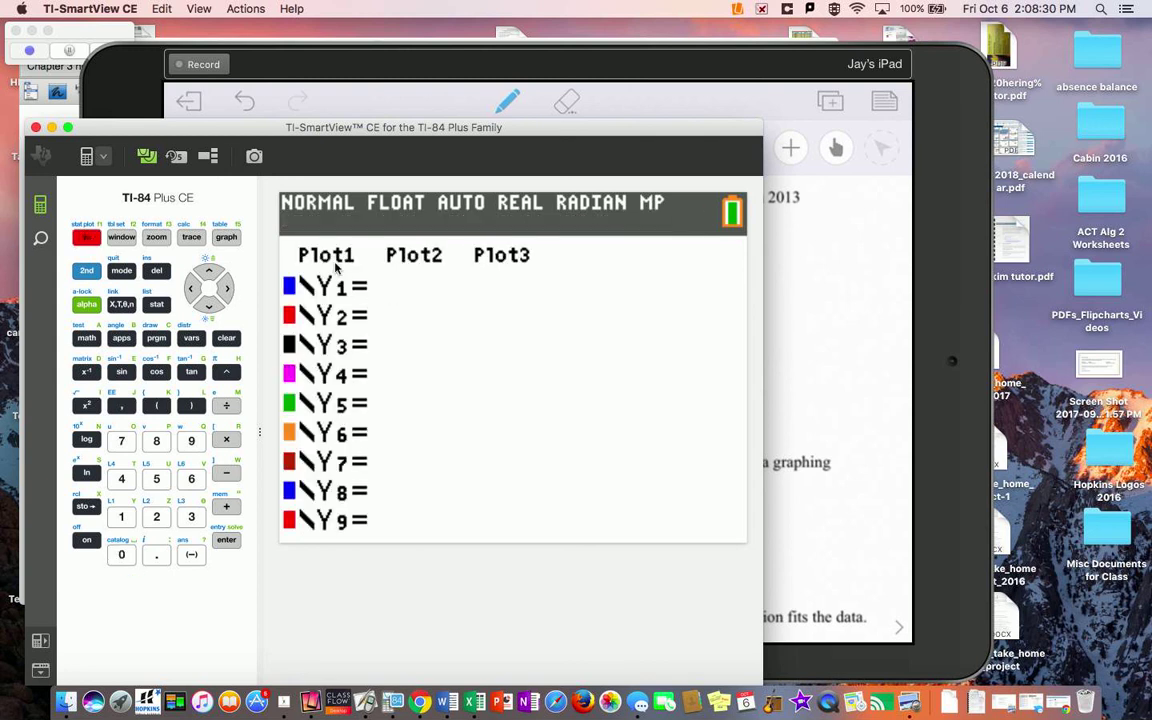
click(209, 272)
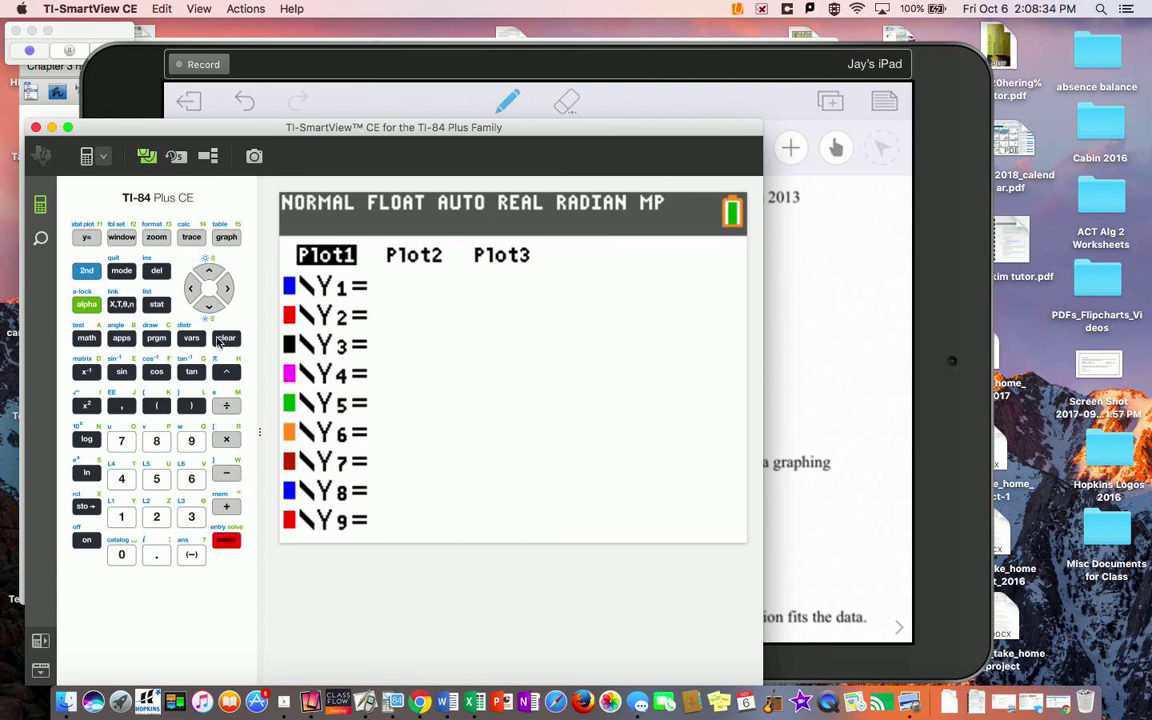
click(207, 305)
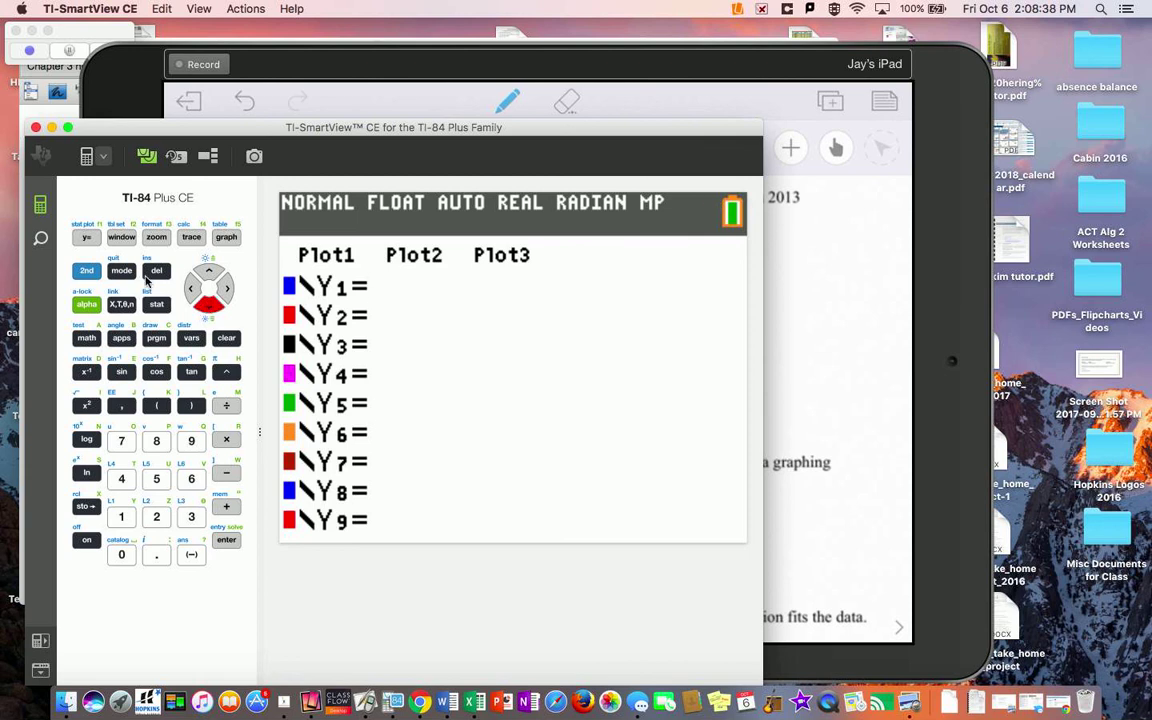
- Turn on Plot1 in the stat plots and graph the scatter plot of L1 and L2
click(87, 271)
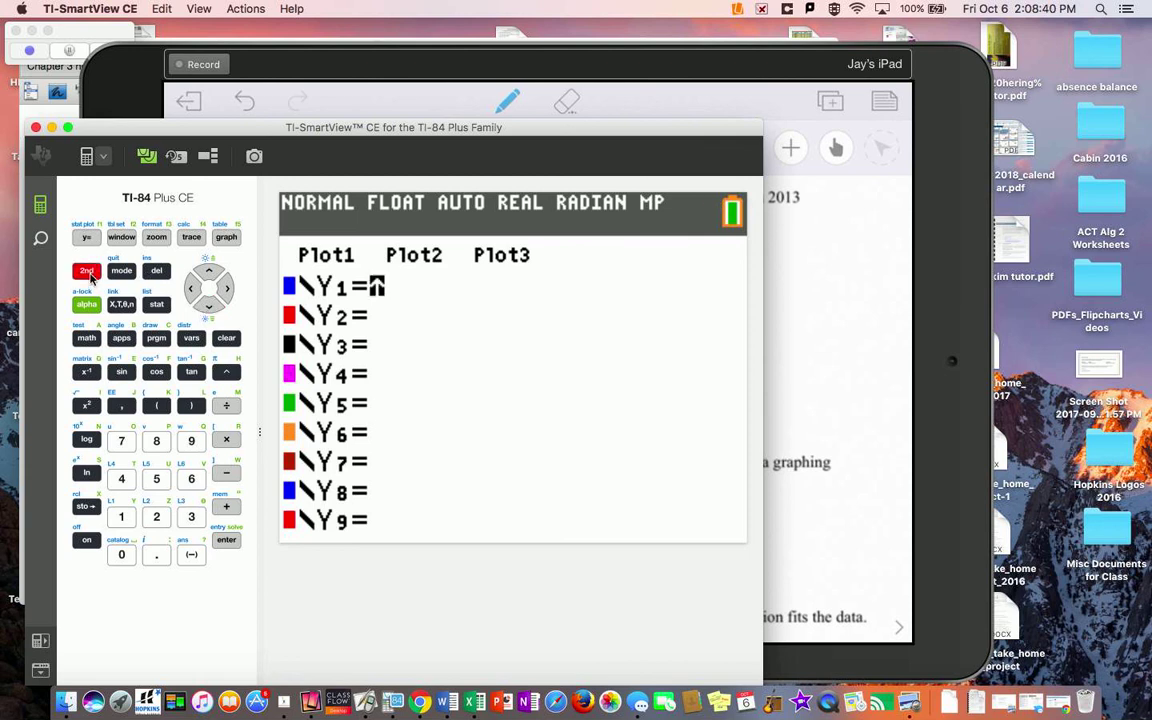
click(87, 238)
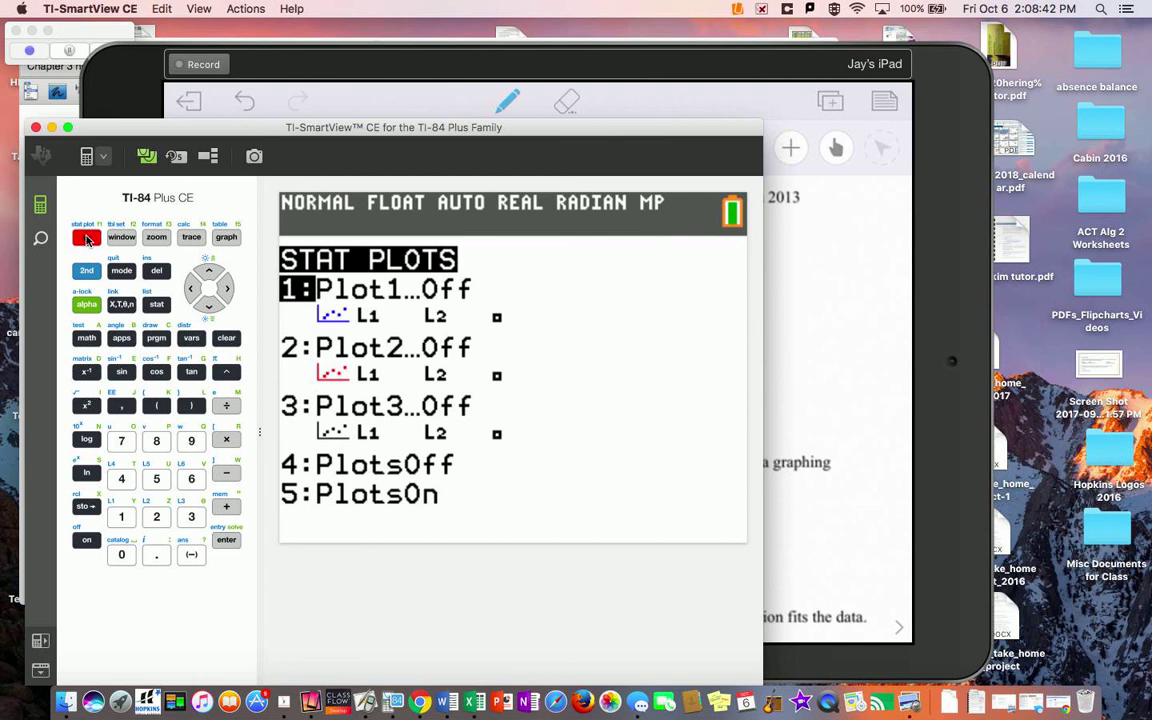
click(228, 541)
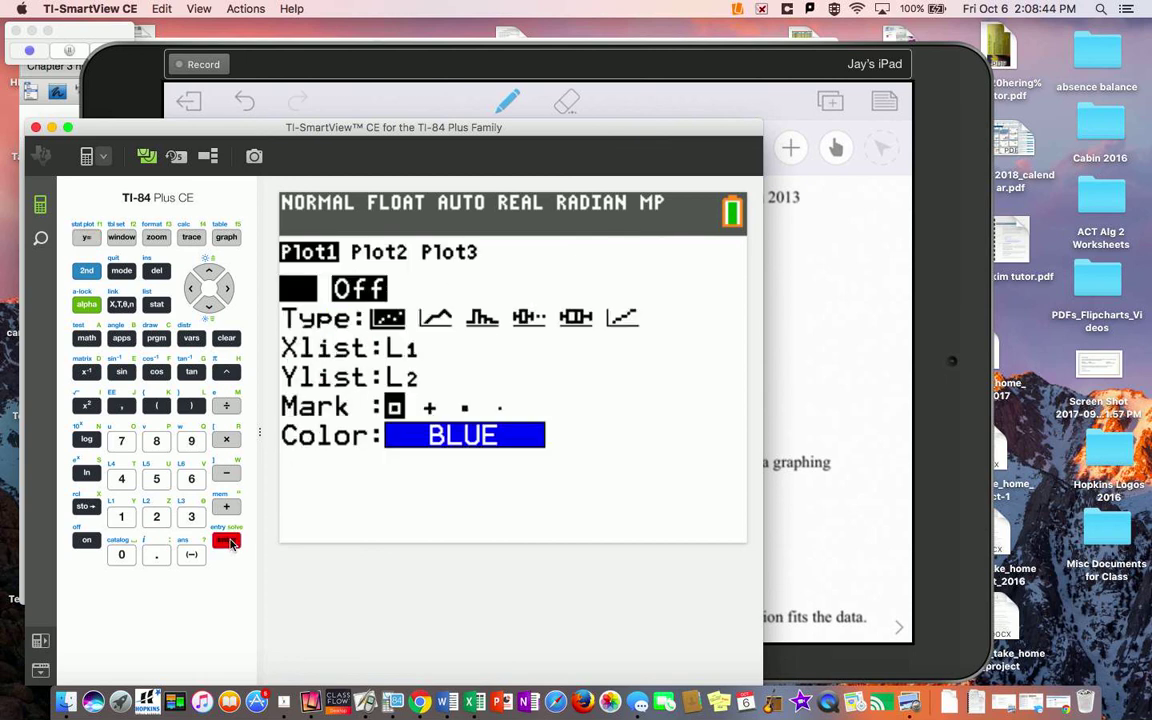
click(228, 541)
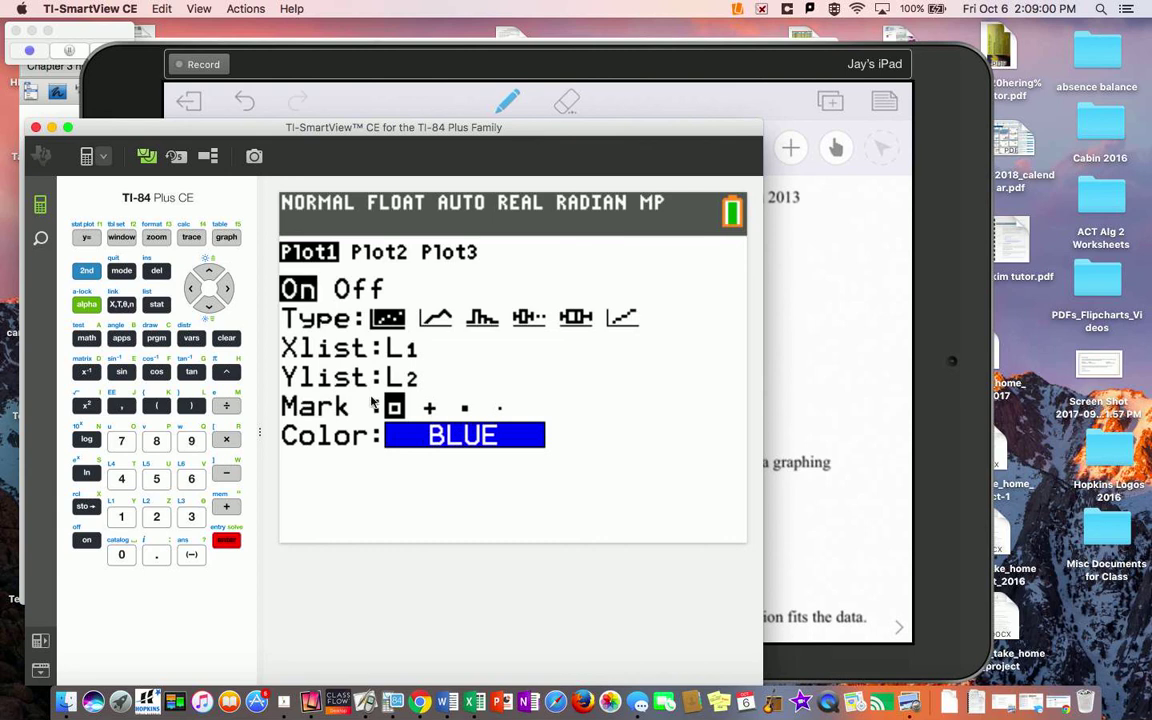
click(228, 237)
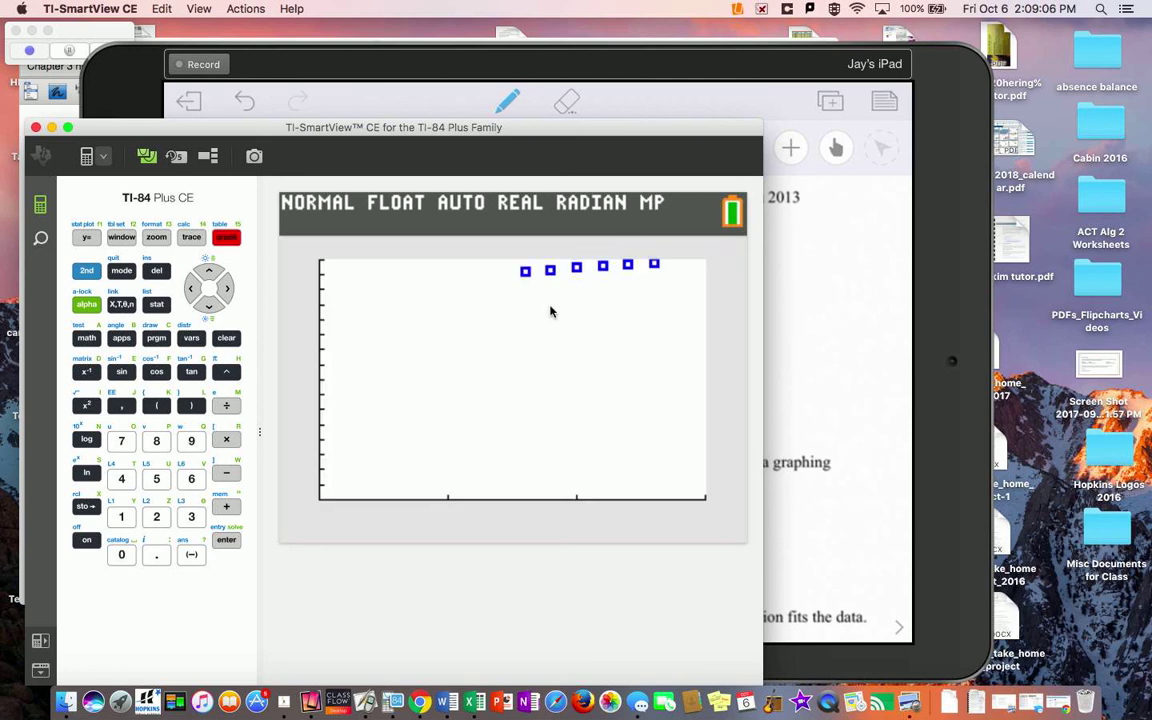
- Change the graph window's horizontal settings to Xmin 6, Xmax 15 and Xscl 1
click(118, 240)
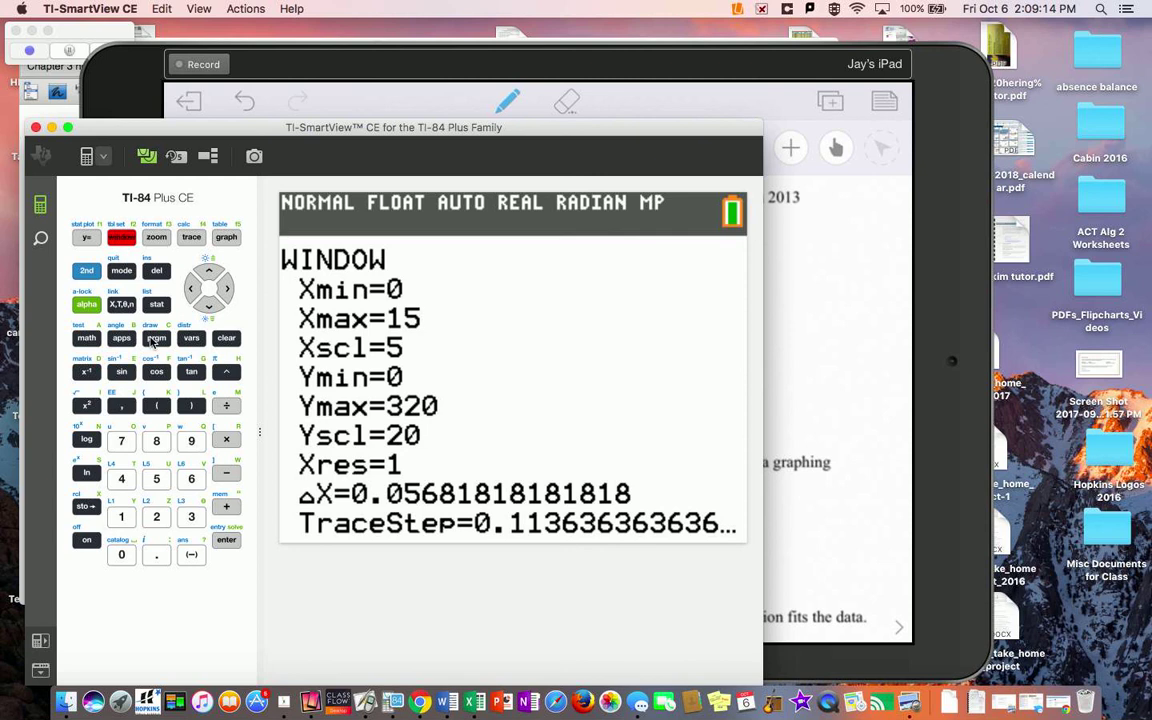
click(191, 481)
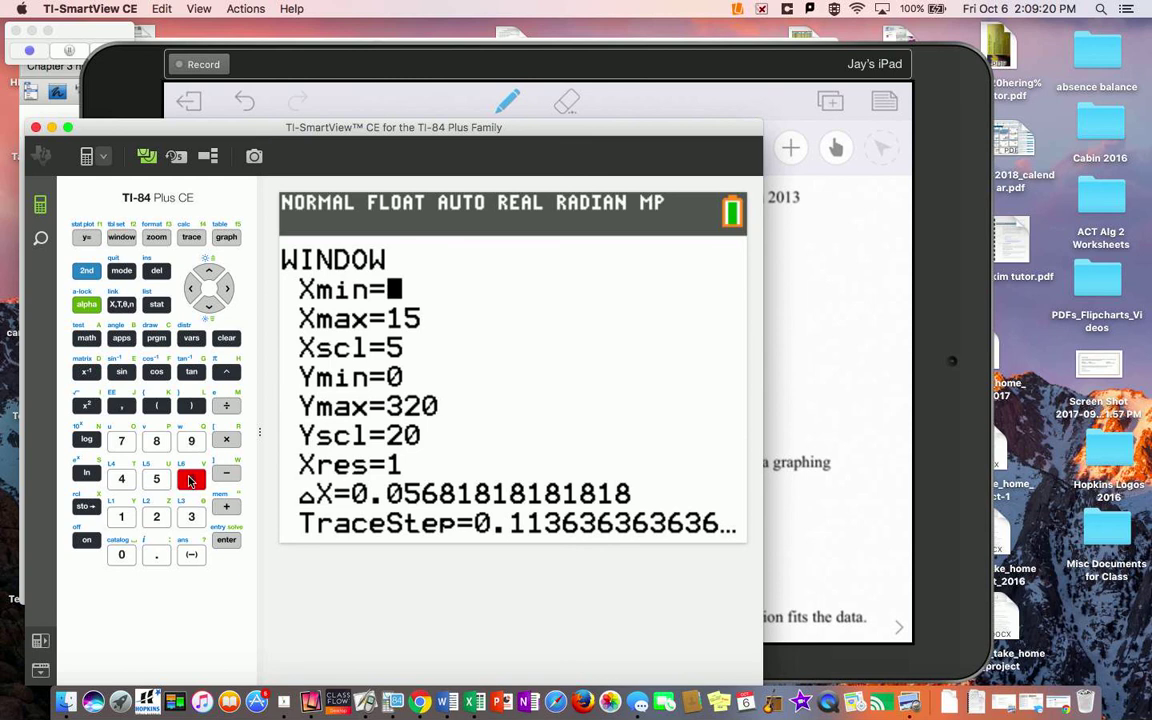
click(227, 541)
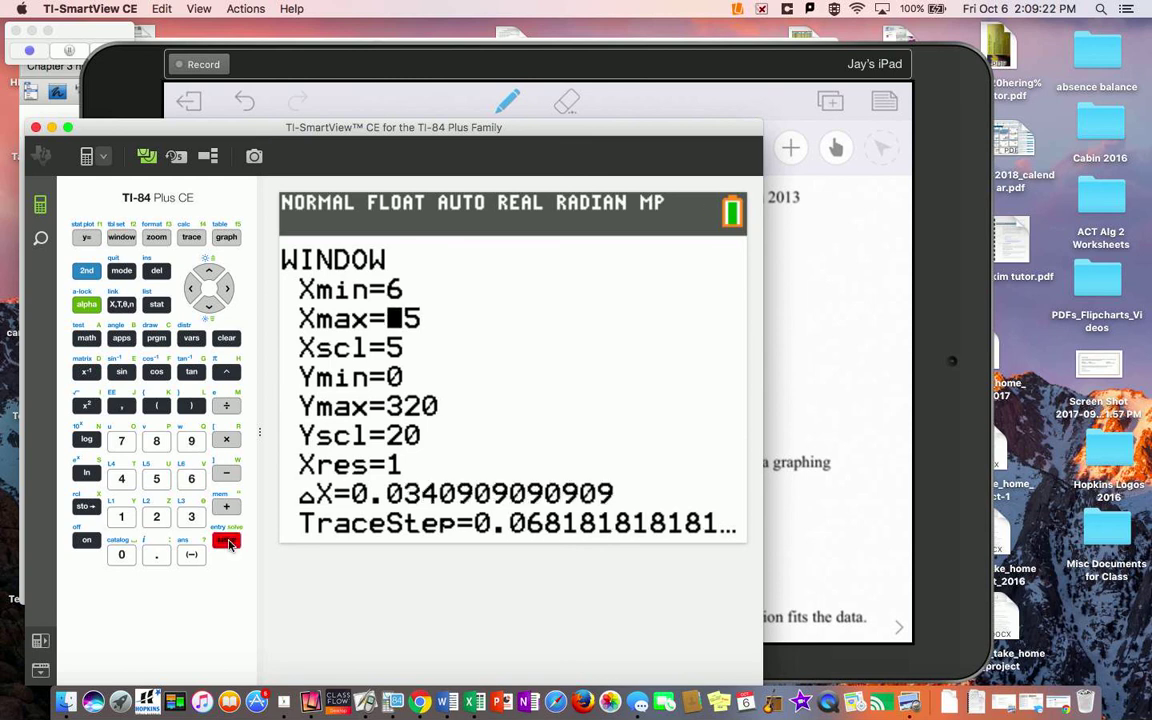
click(124, 515)
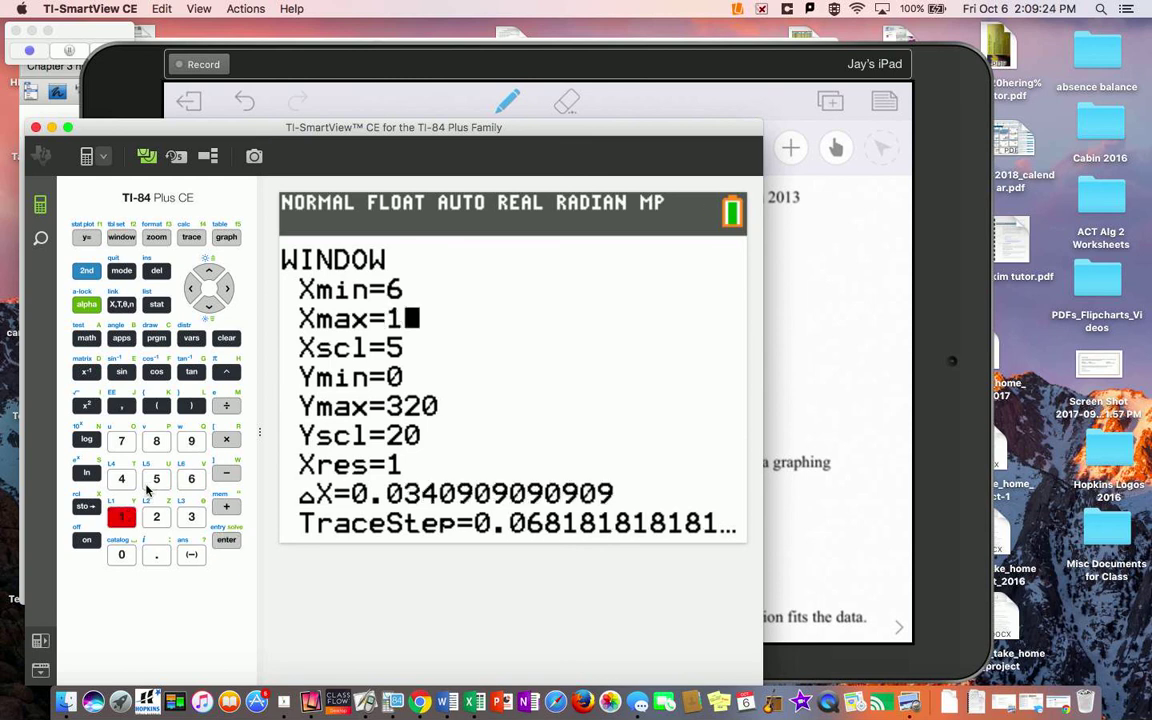
click(156, 479)
click(226, 541)
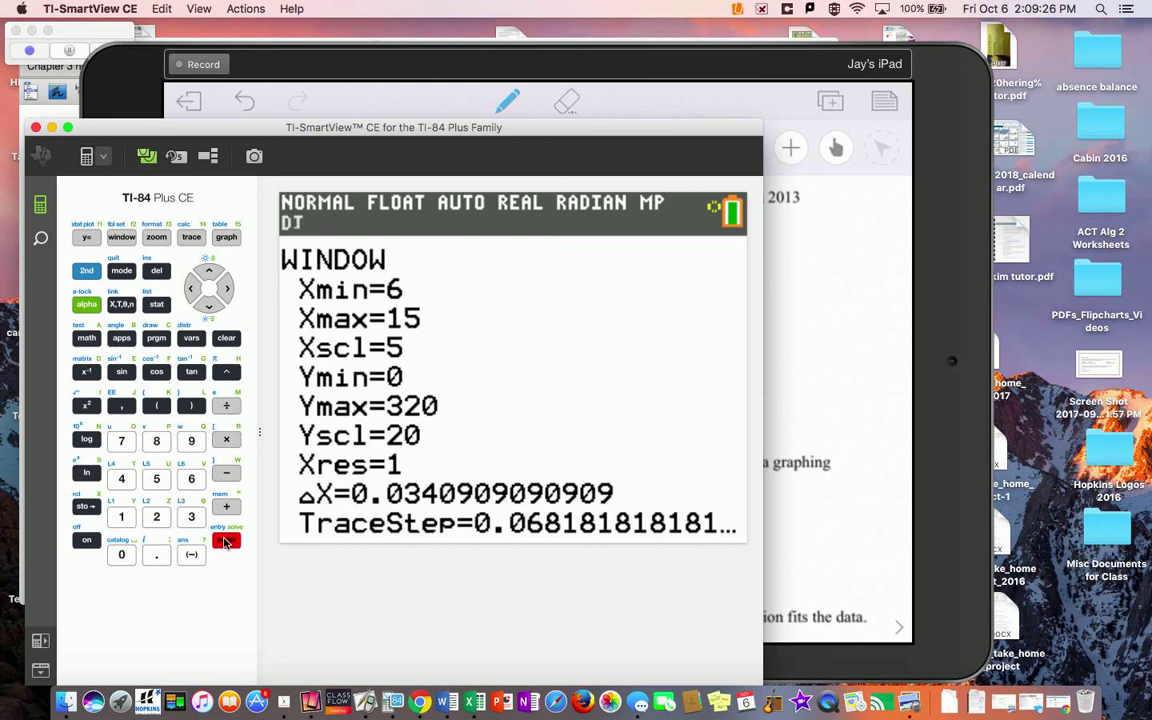
click(121, 516)
click(226, 541)
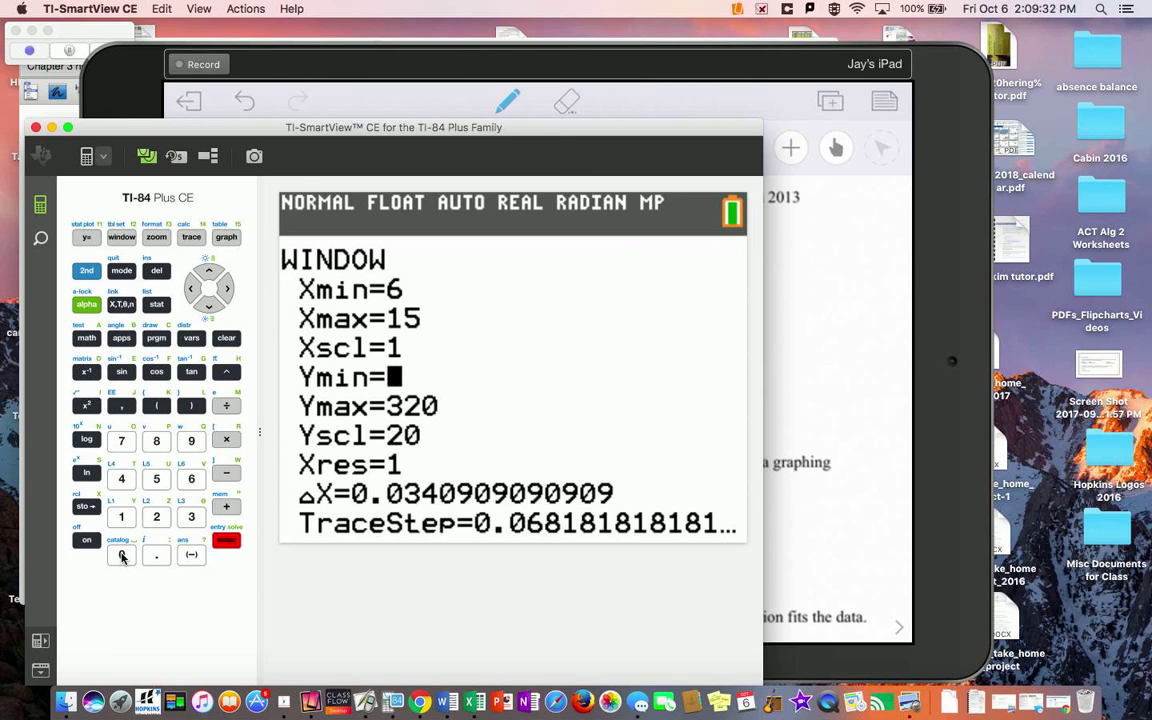
- Set the graph window's Ymin to 300 and Ymax to 30
text(3)
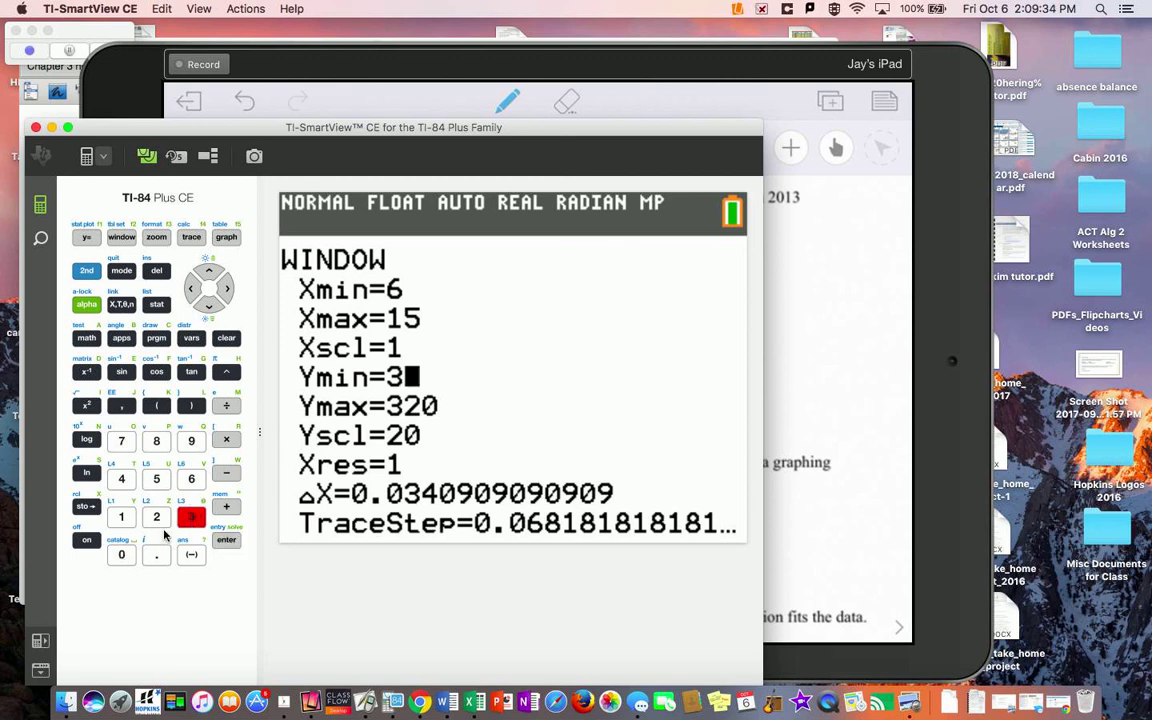
text(00)
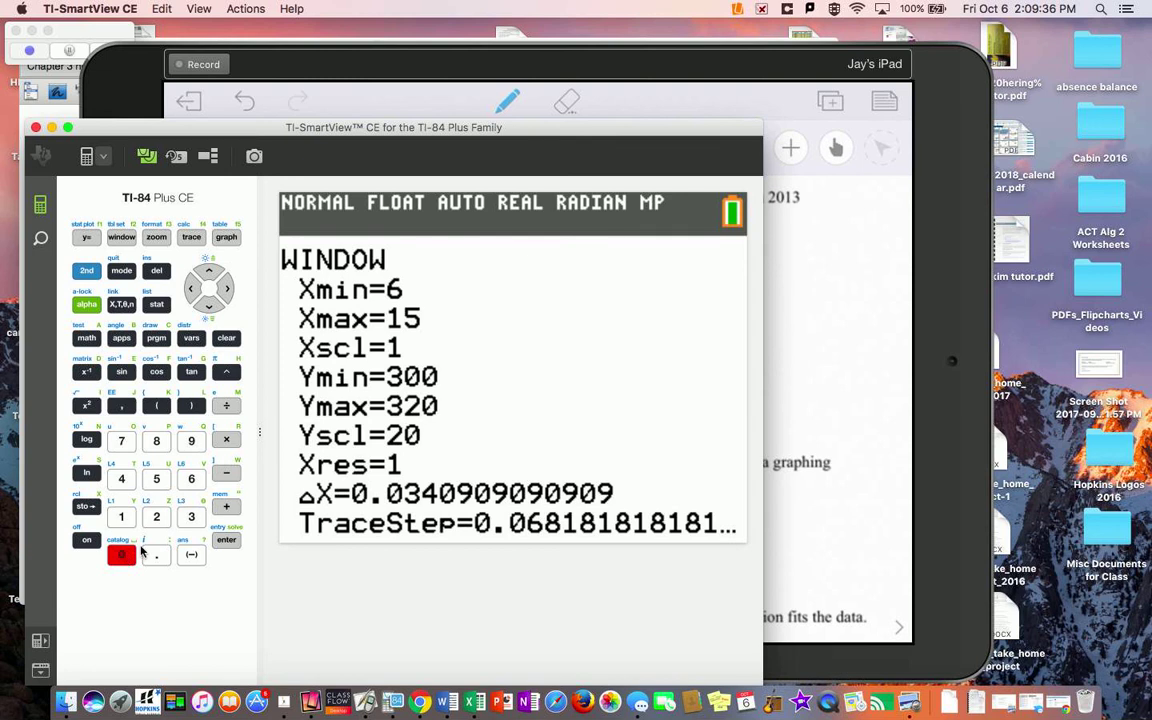
key(Return)
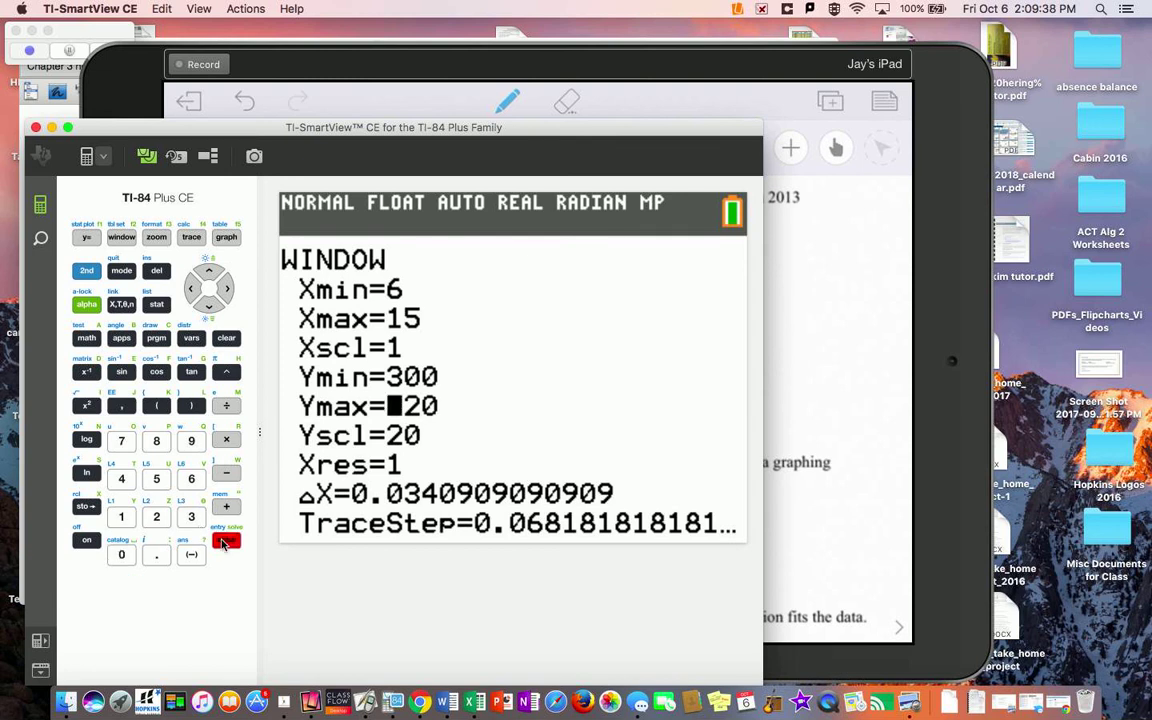
click(160, 519)
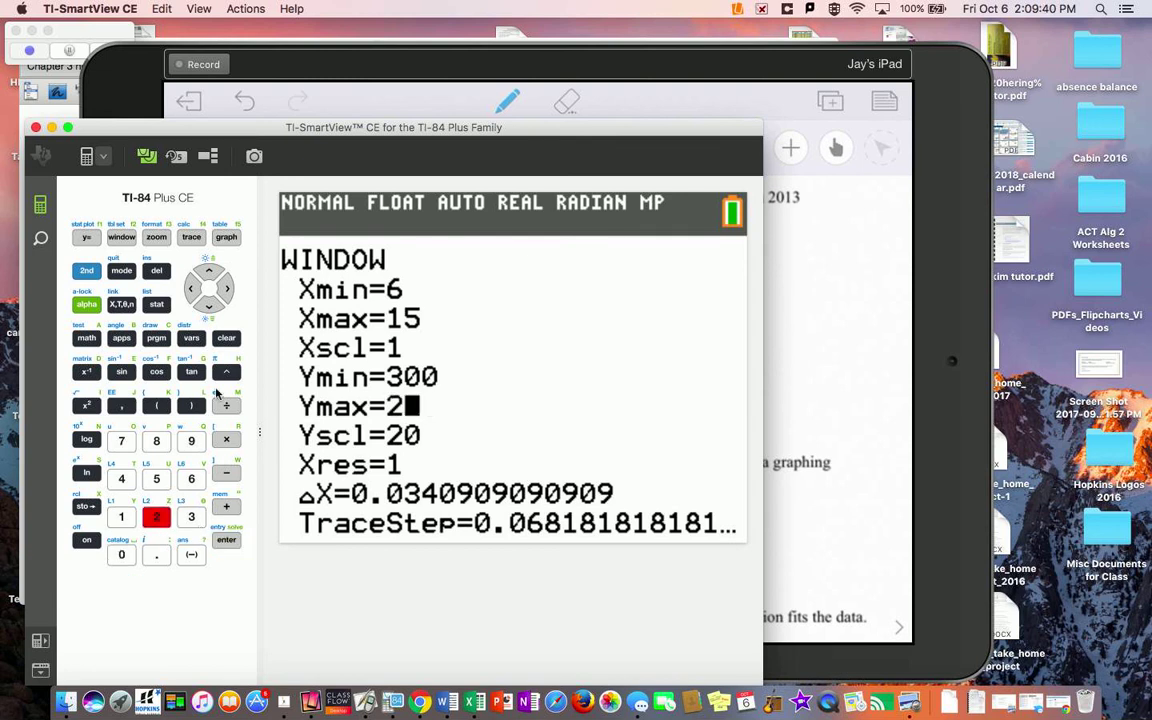
click(227, 342)
text(30)
key(Down)
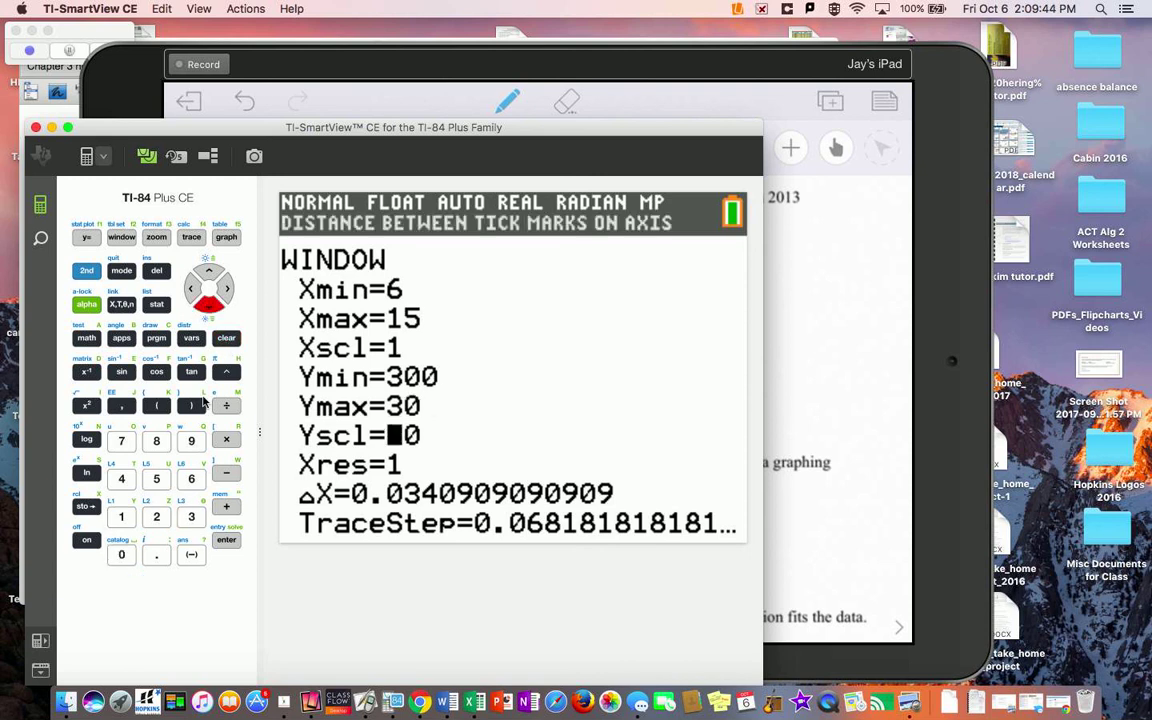
- Set the graph window's Yscl to 2 and Ymax to 320, and redraw the scatter plot
text(2)
key(Down)
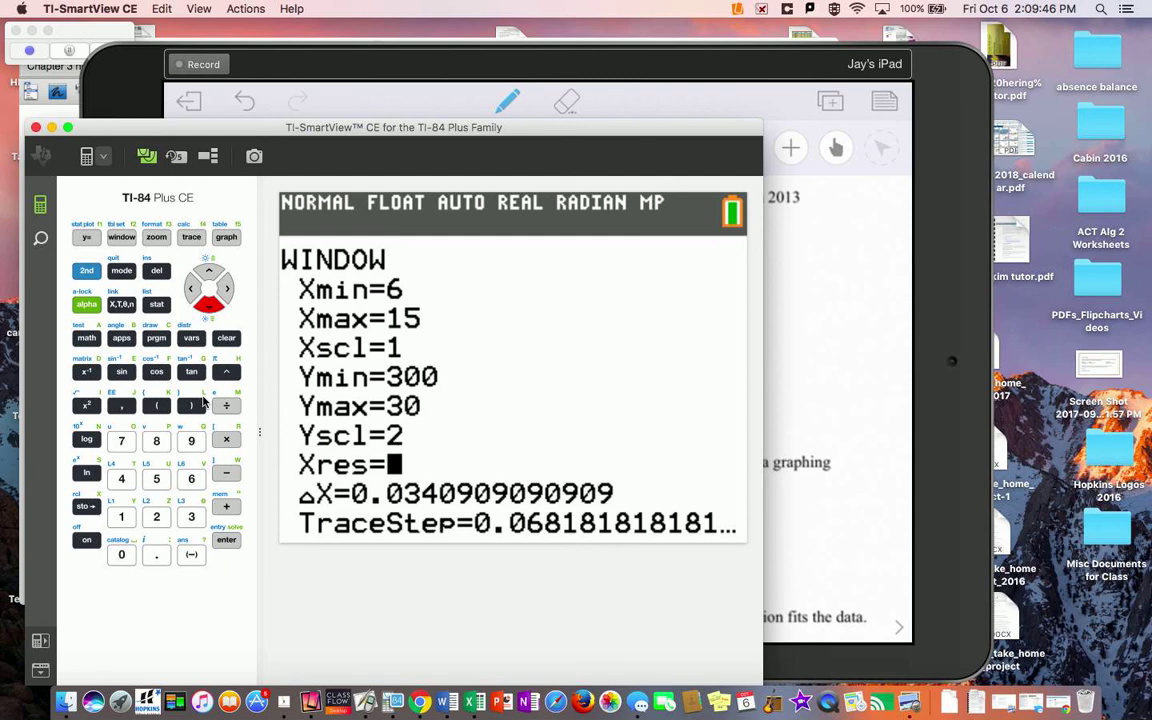
key(Up)
key(Up)
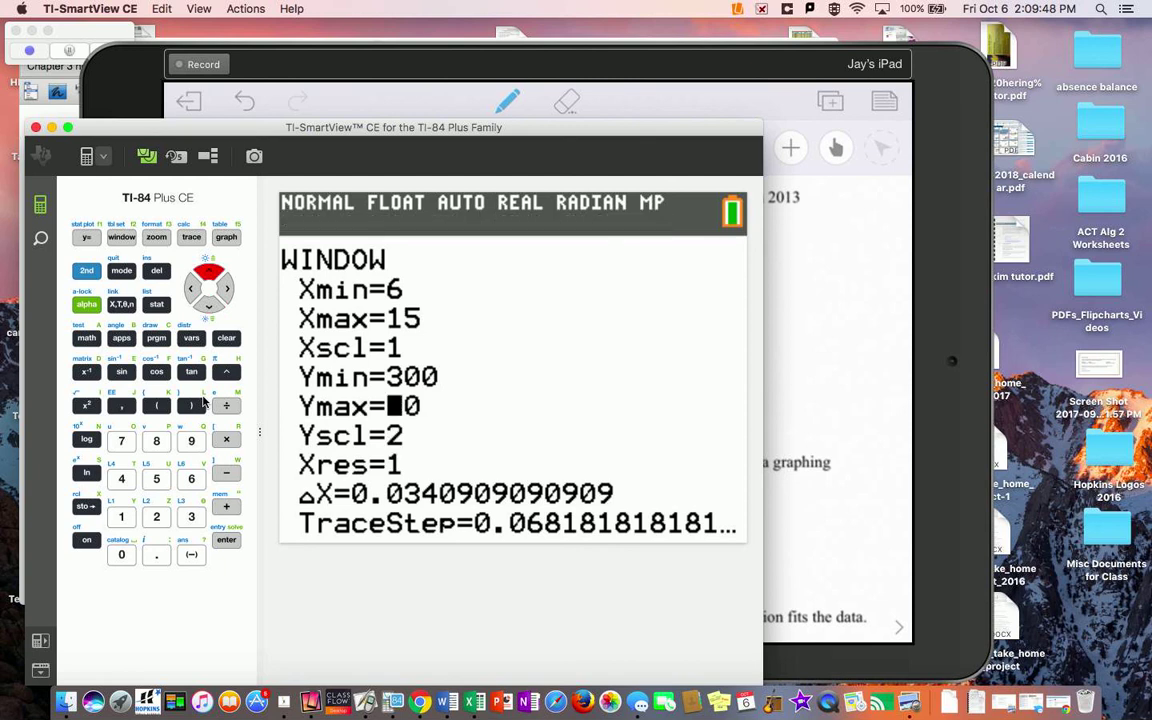
text(320)
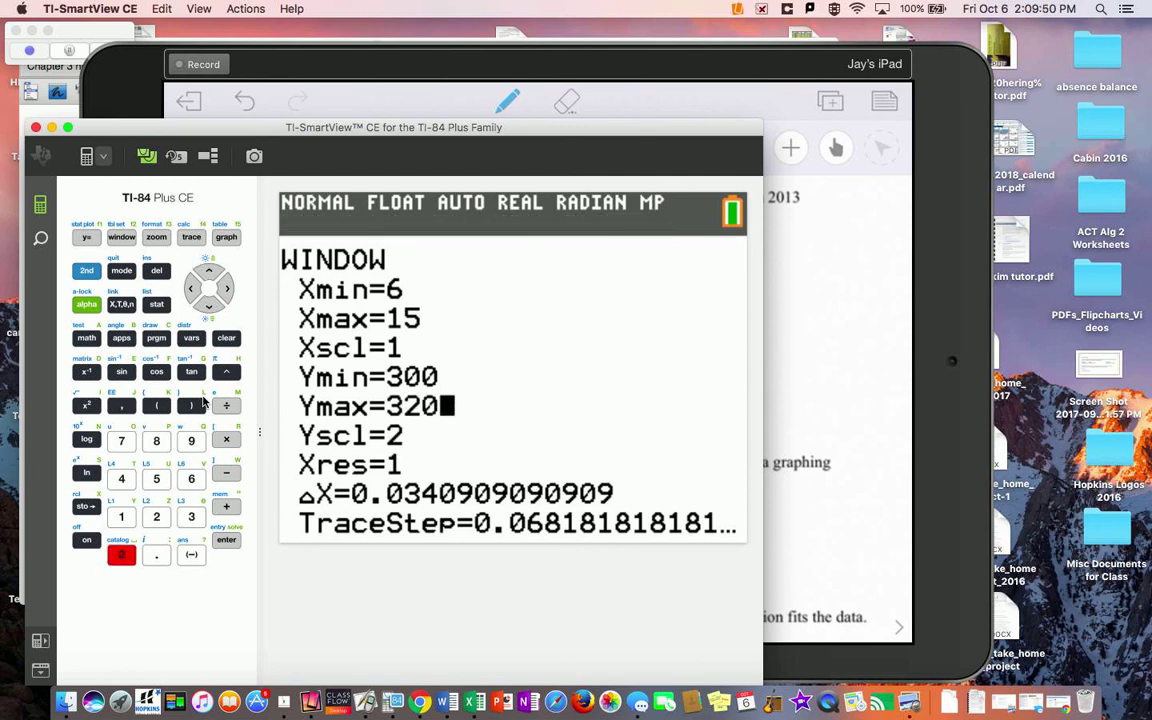
key(Down)
click(227, 237)
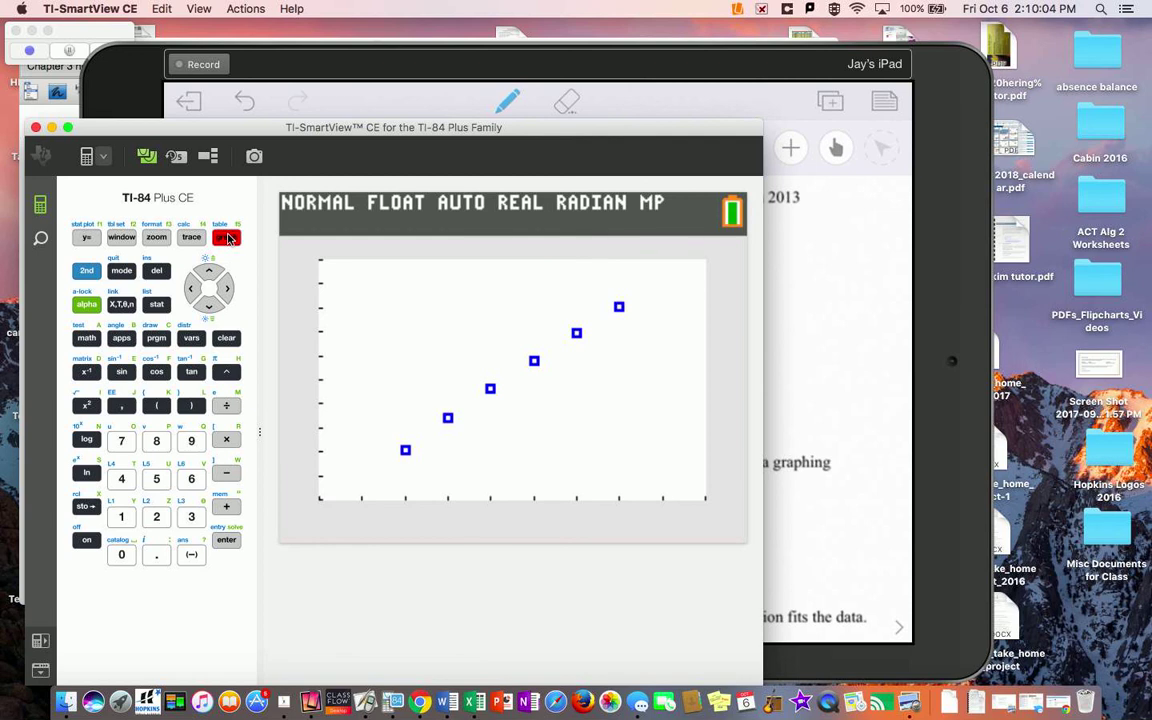
click(847, 322)
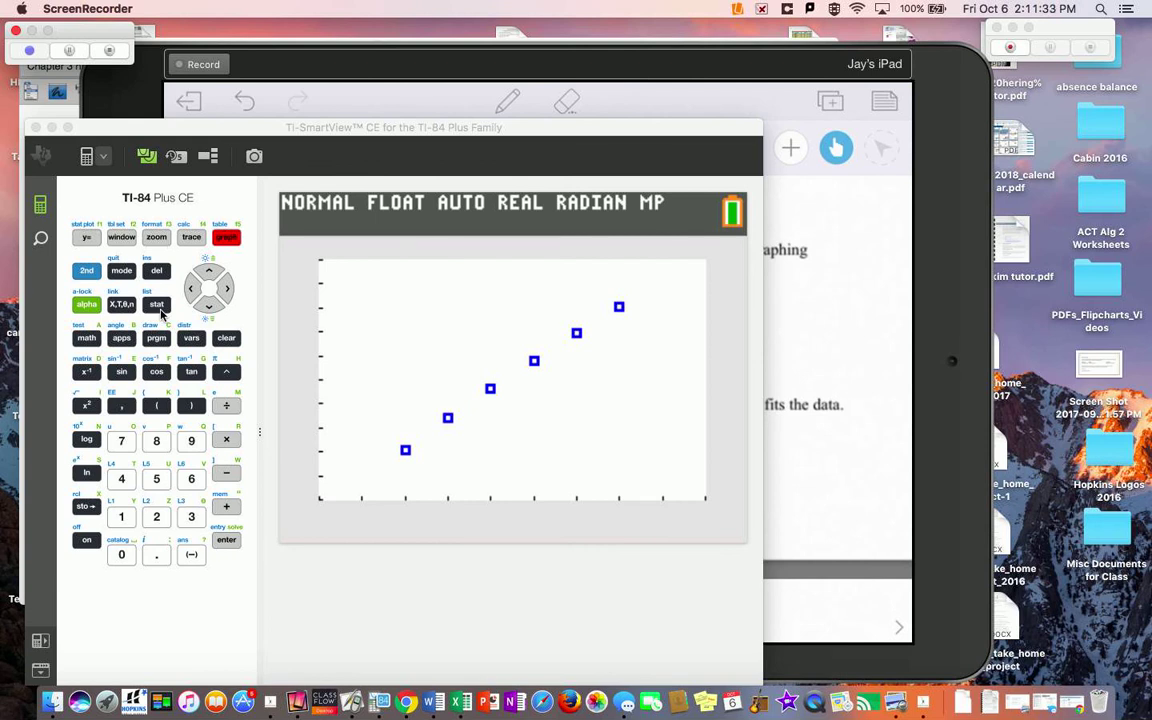
- Open the calculator's command catalog and jump to the entries beginning with D
click(93, 272)
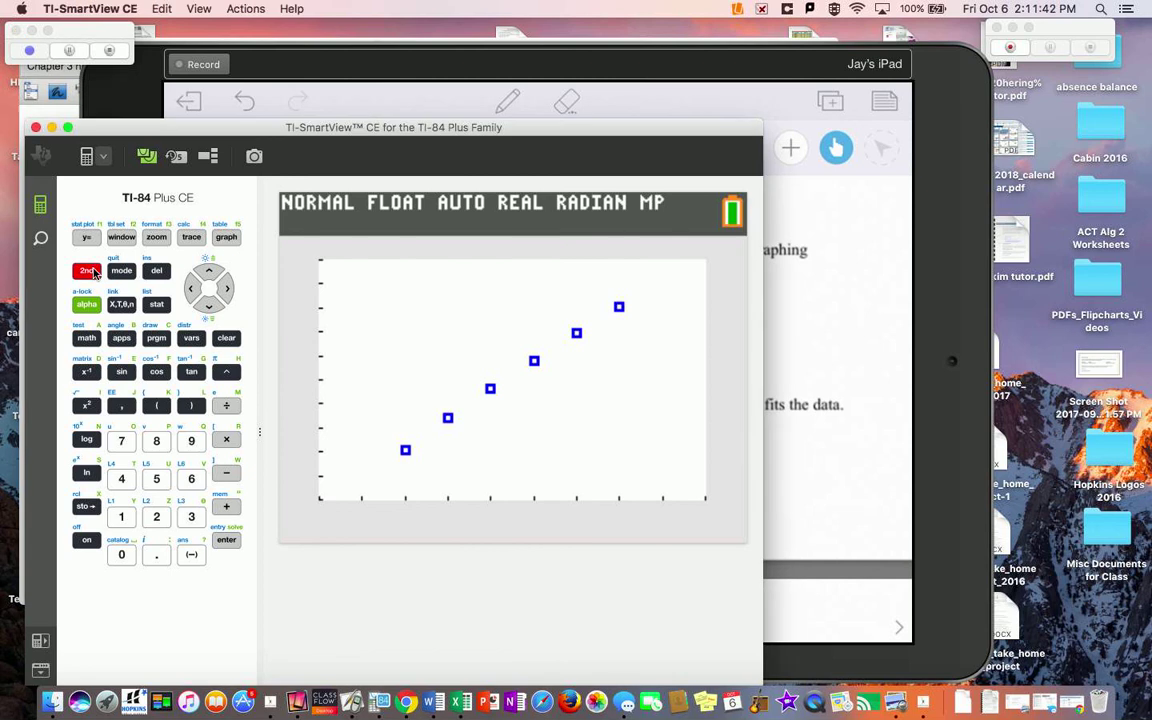
click(121, 556)
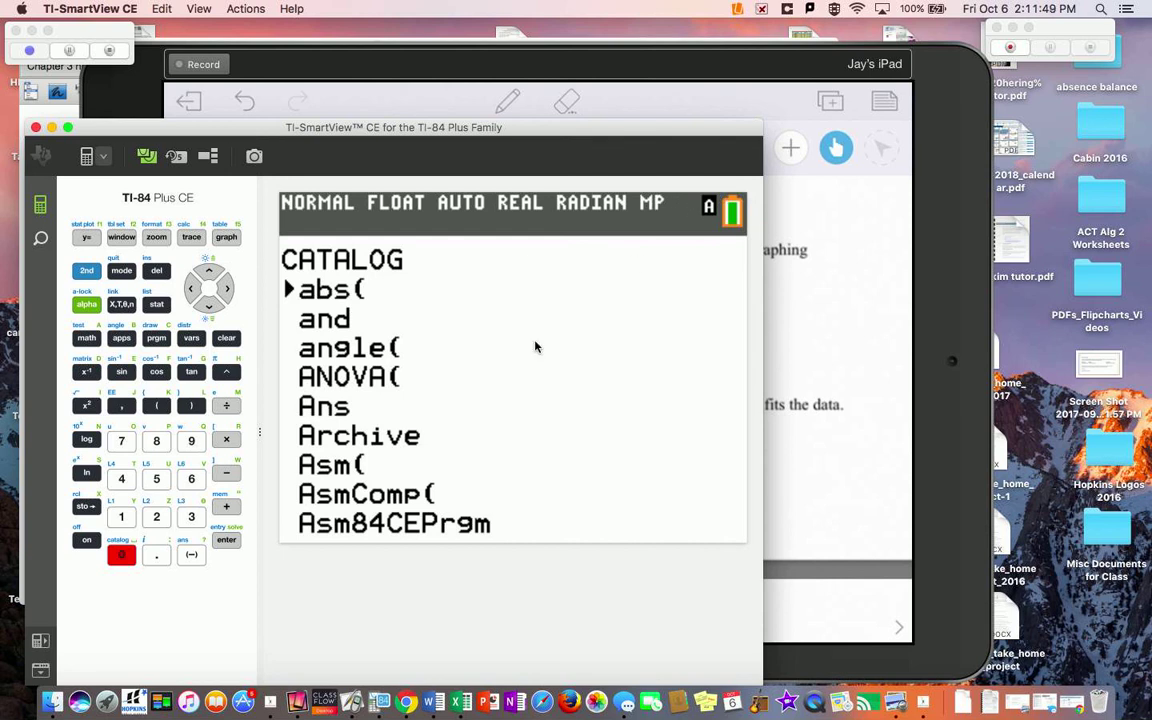
click(212, 308)
click(212, 308)
click(212, 308)
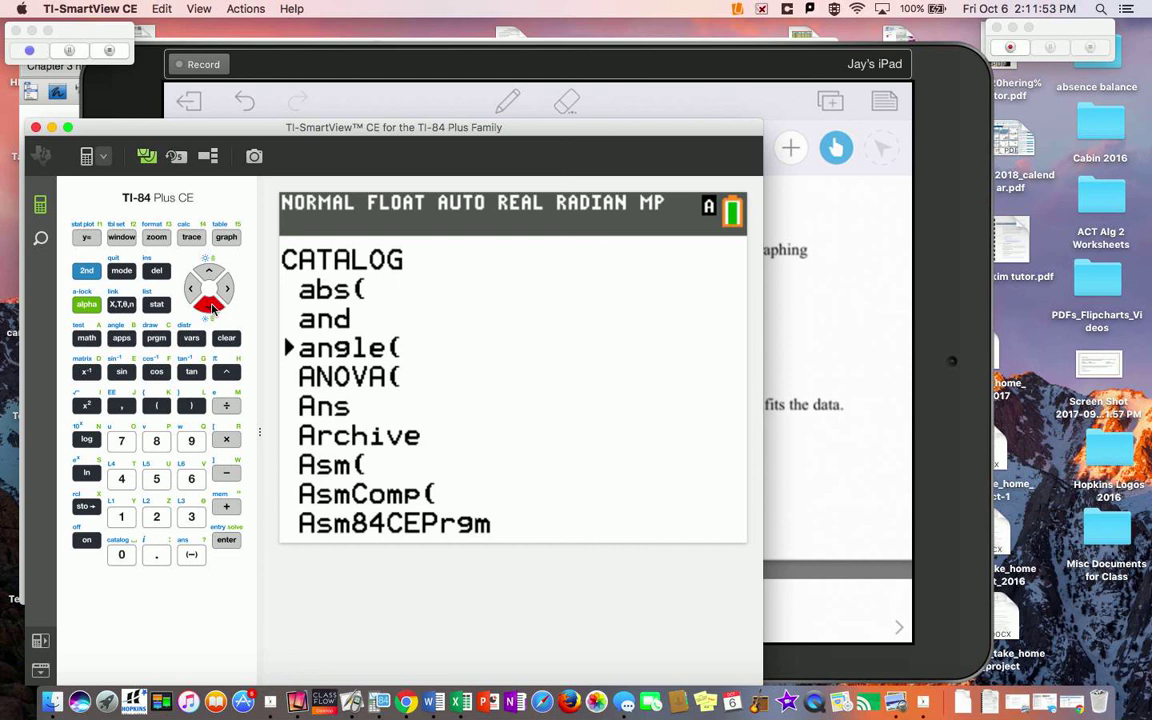
click(87, 371)
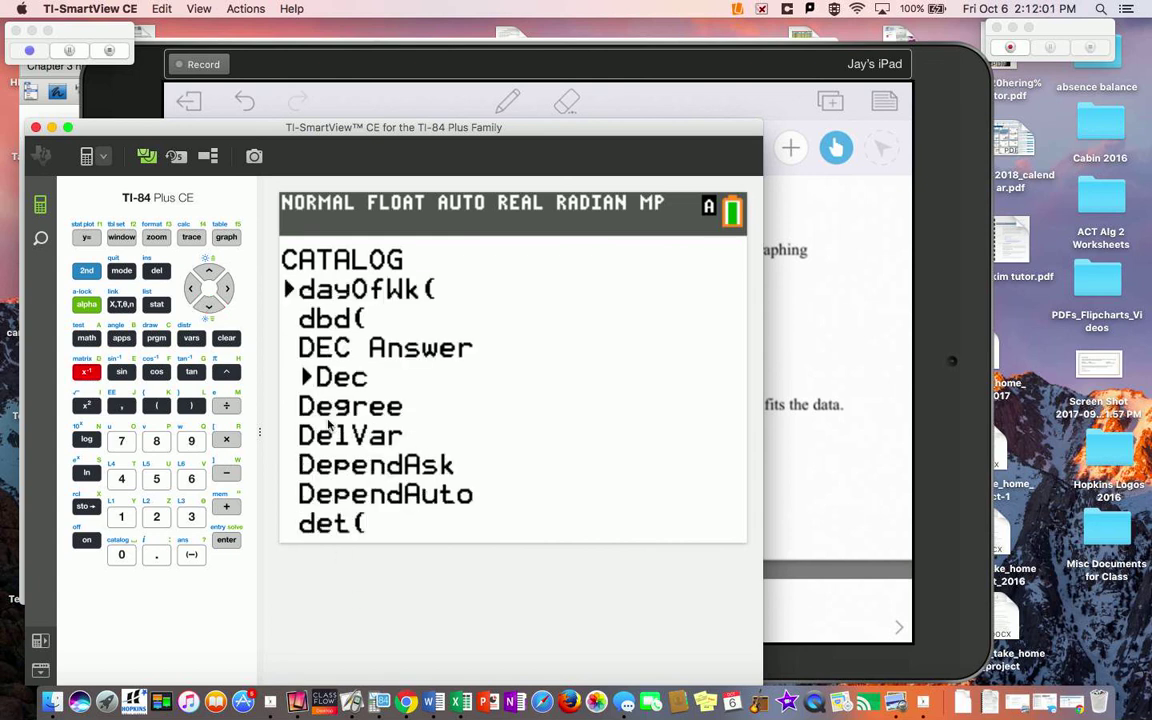
- Choose DiagnosticOn from the catalog and run it on the home screen
click(212, 307)
click(212, 307)
click(212, 307)
click(212, 307)
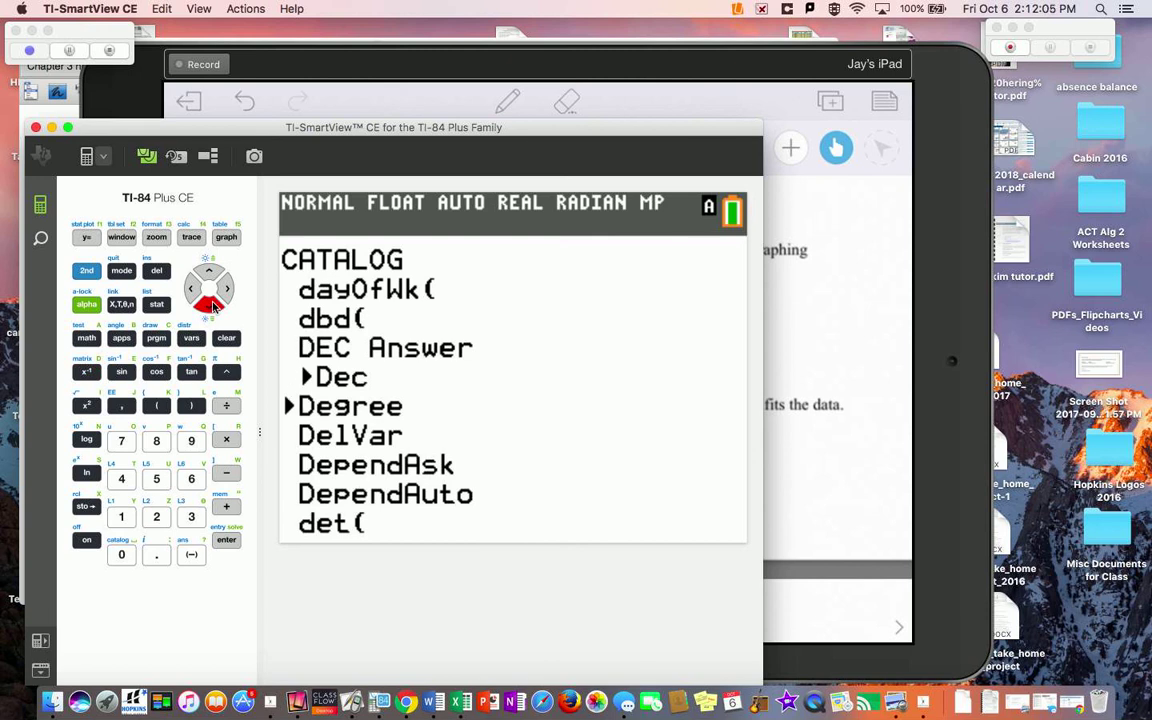
click(212, 307)
click(212, 307)
click(212, 307)
click(212, 307)
click(212, 307)
click(212, 307)
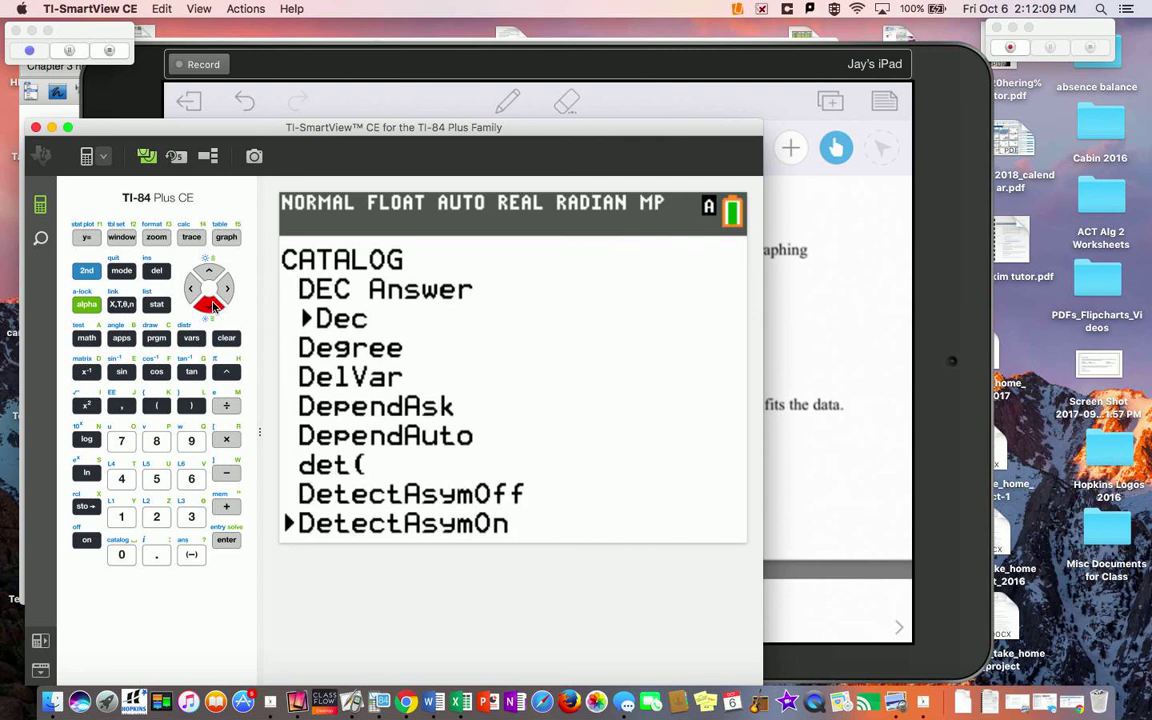
click(212, 307)
click(212, 307)
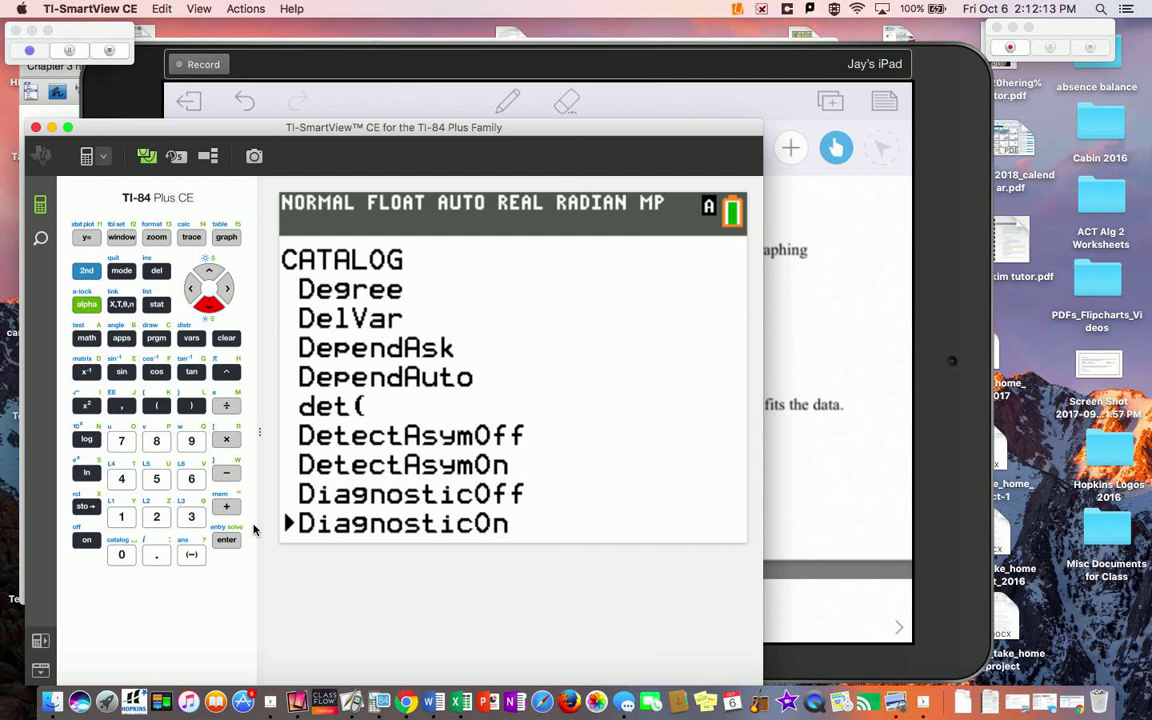
click(228, 540)
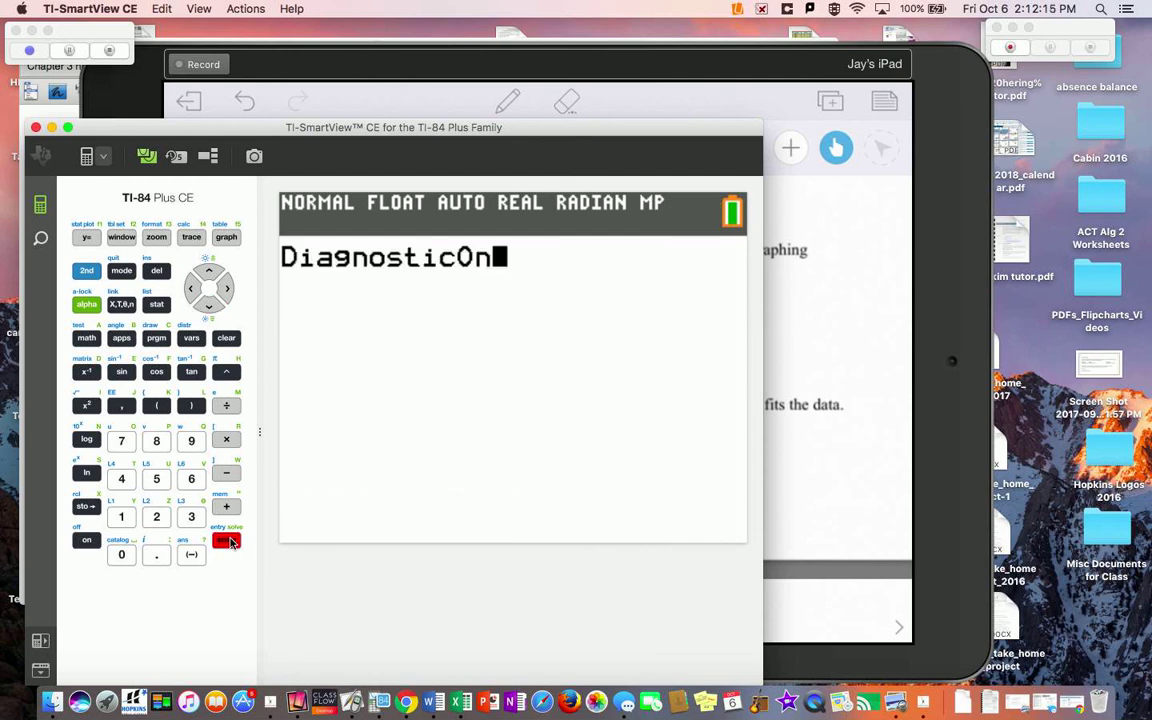
click(228, 540)
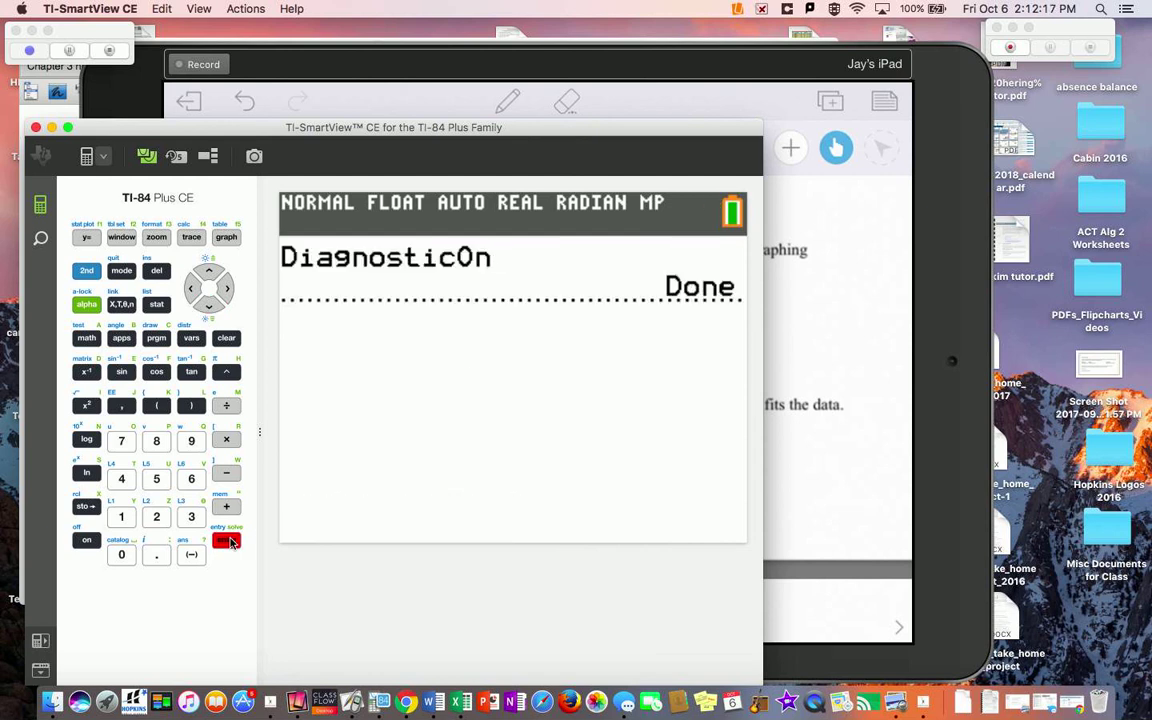
- Return to the home screen and clear its contents
click(94, 272)
click(120, 271)
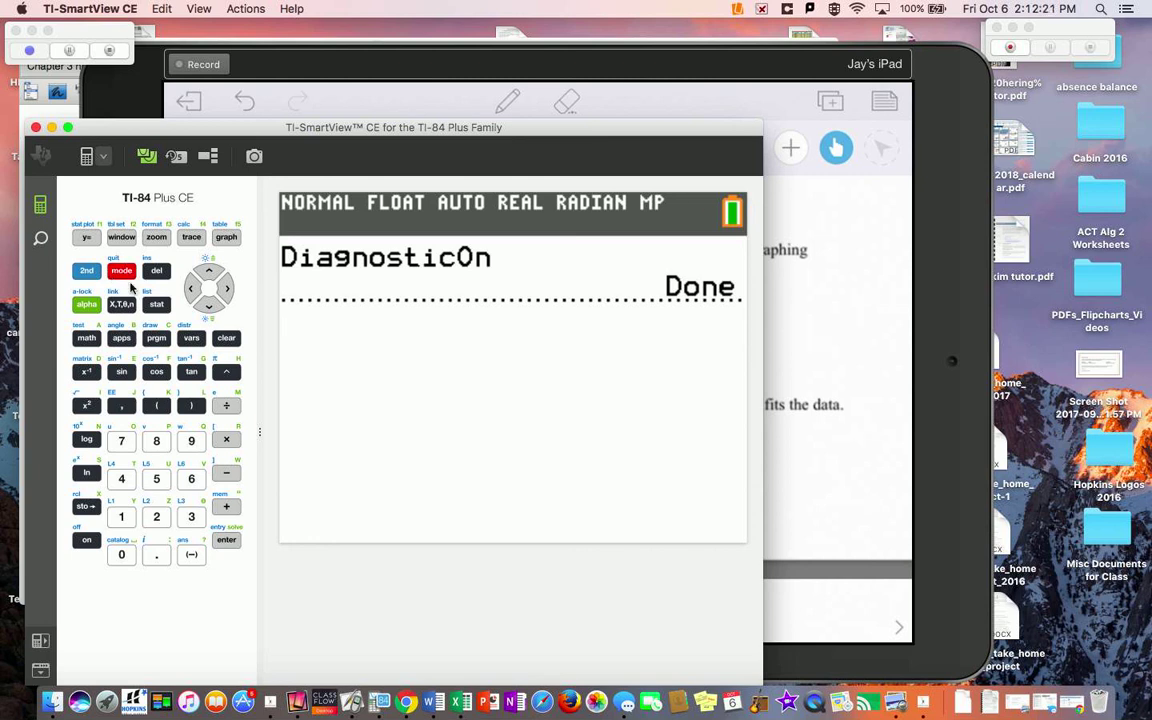
click(226, 338)
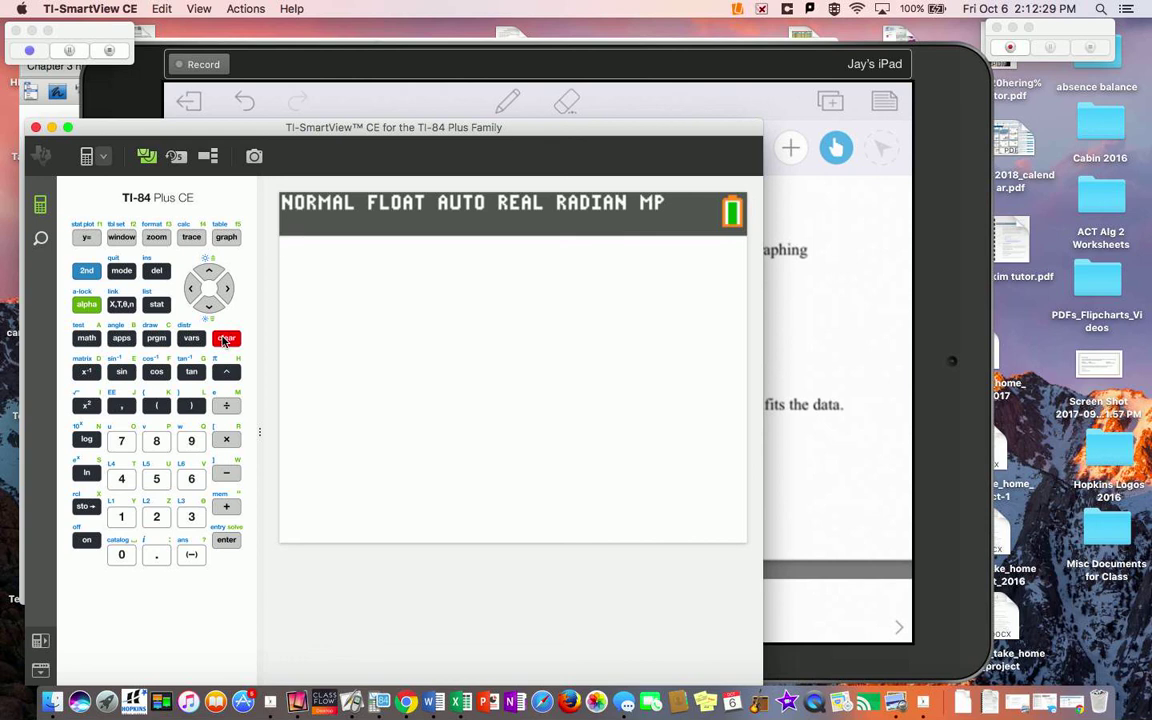
click(84, 272)
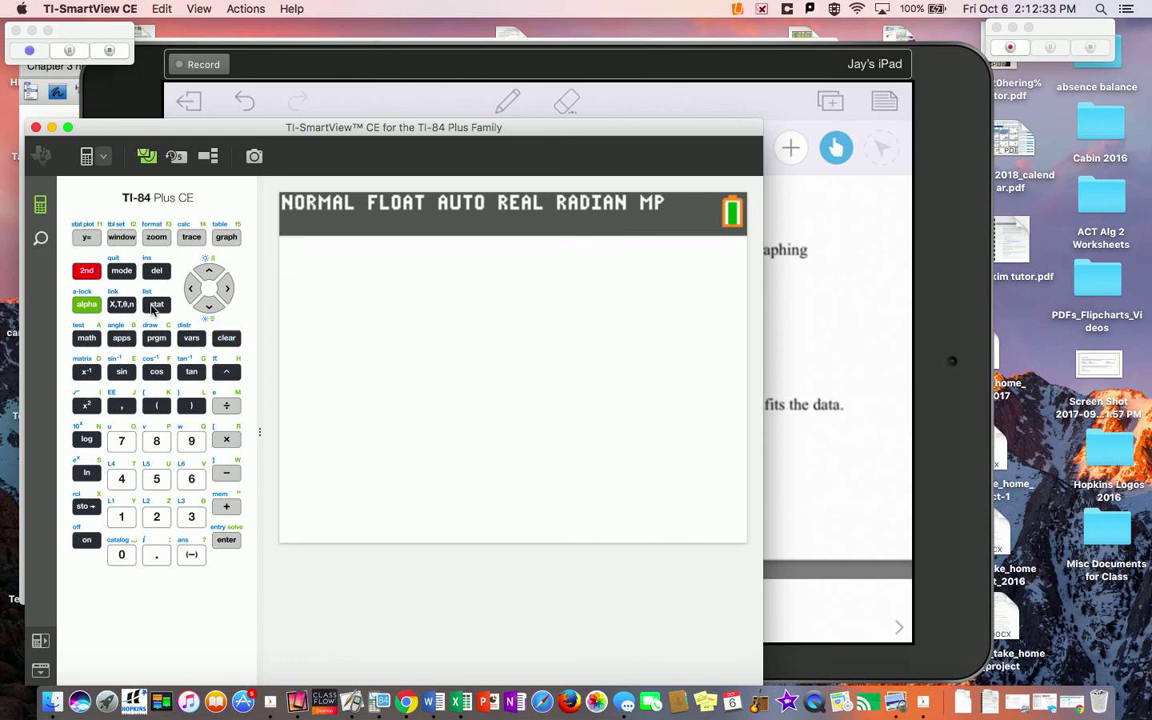
click(154, 306)
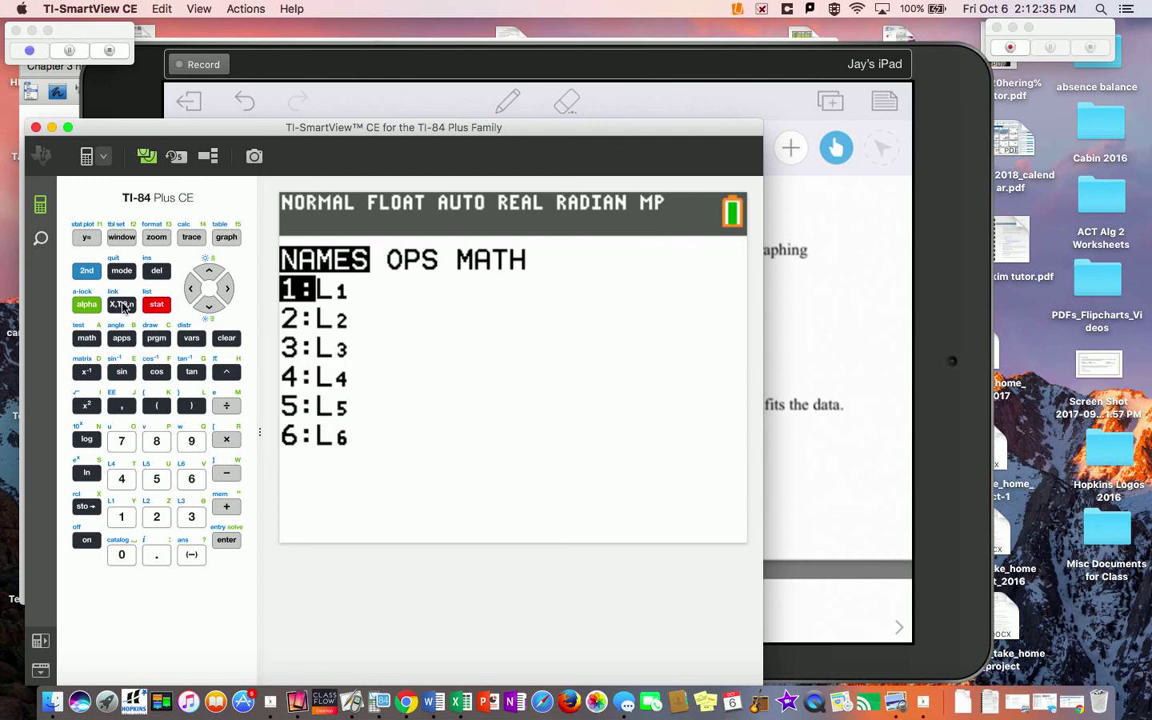
click(69, 48)
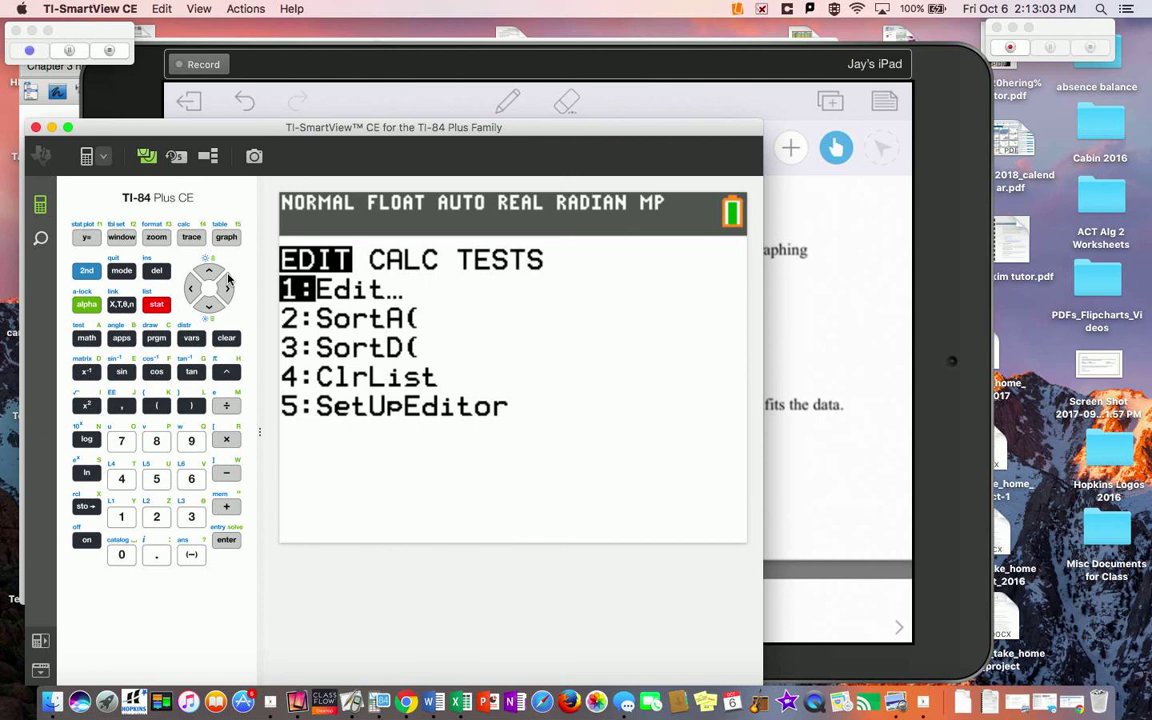
- Choose LinReg(ax+b) from the statistics calculations to set up a linear regression
click(228, 289)
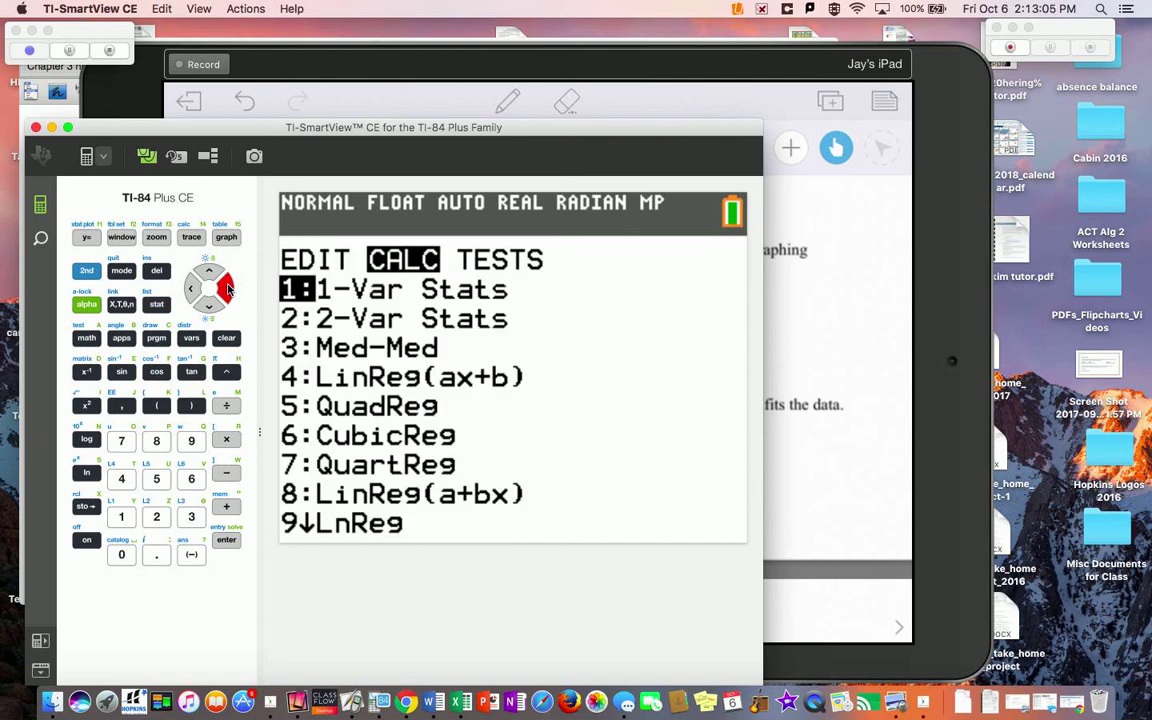
click(212, 310)
click(213, 312)
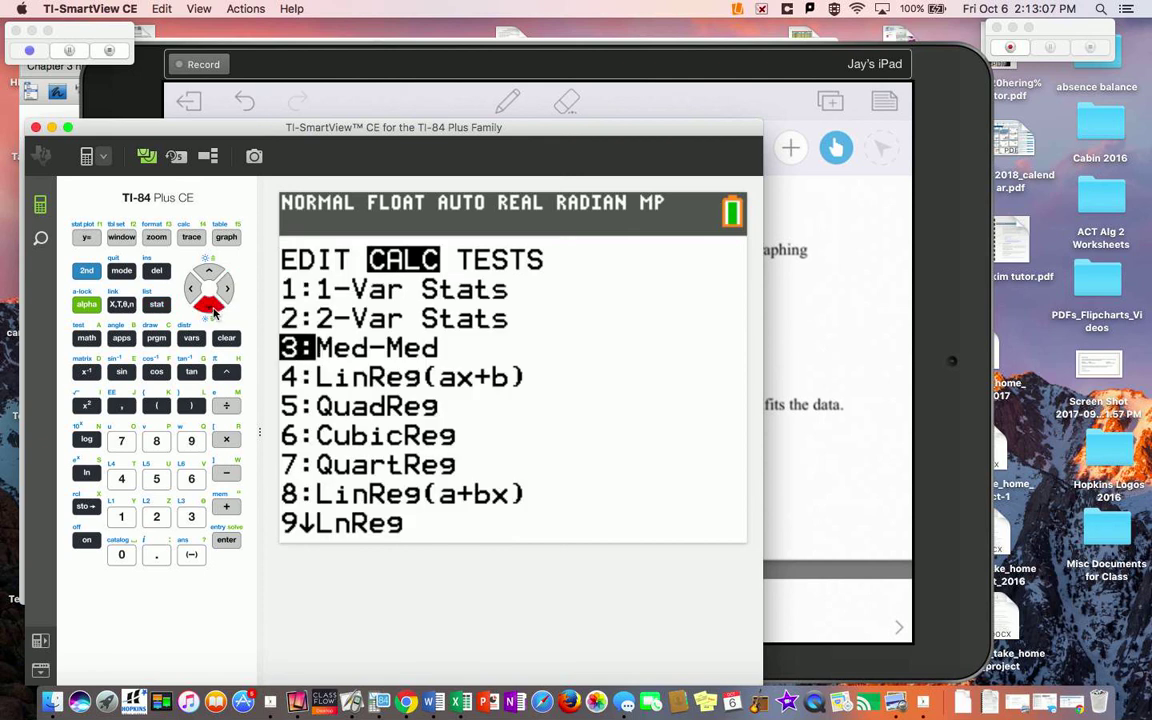
click(213, 312)
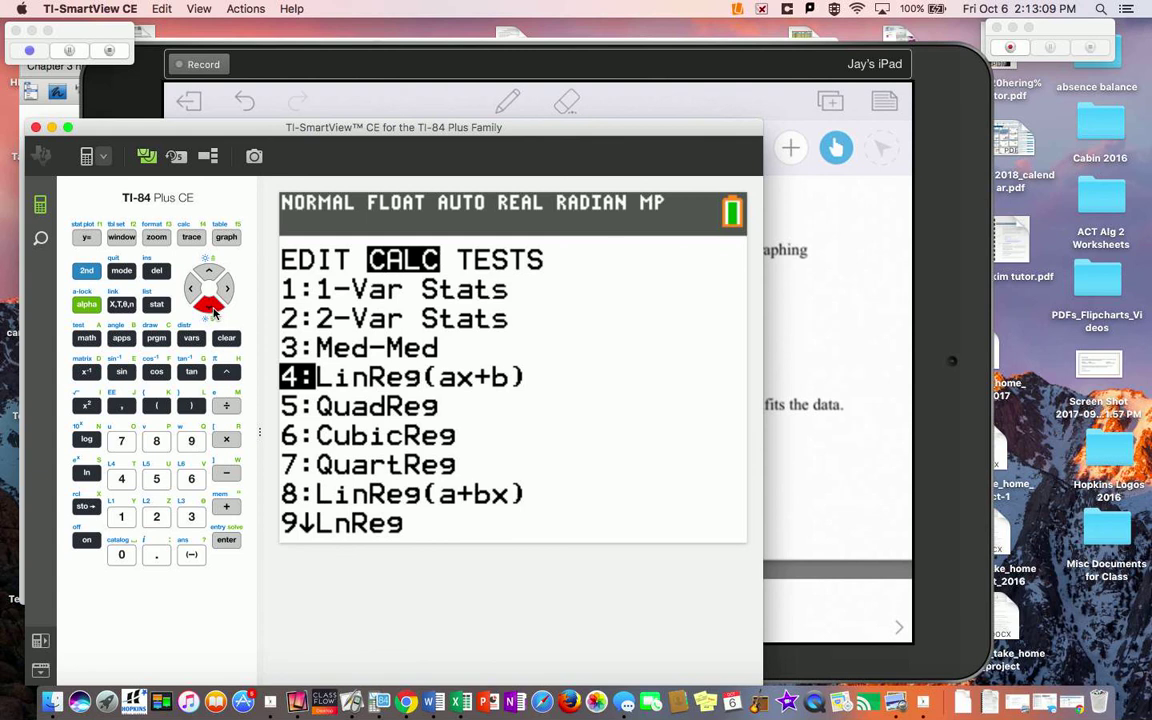
click(226, 540)
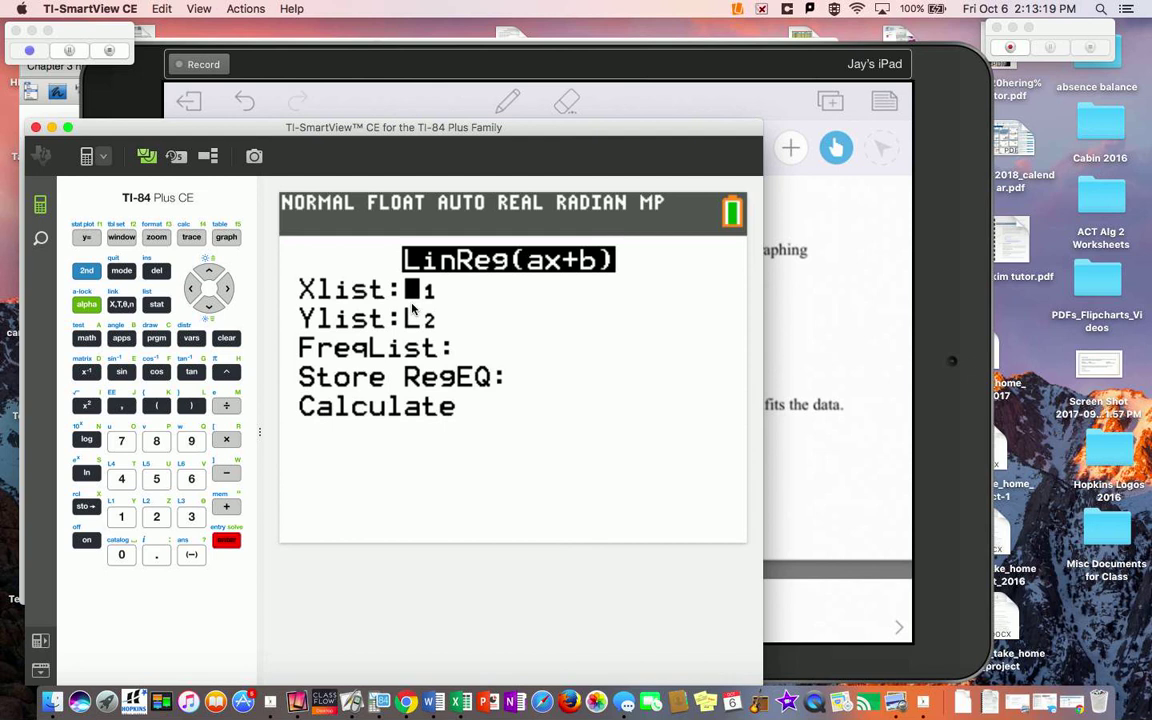
- Calculate the linear regression with Xlist L1 and Ylist L2, leaving FreqList and Store RegEQ empty
click(209, 308)
click(208, 312)
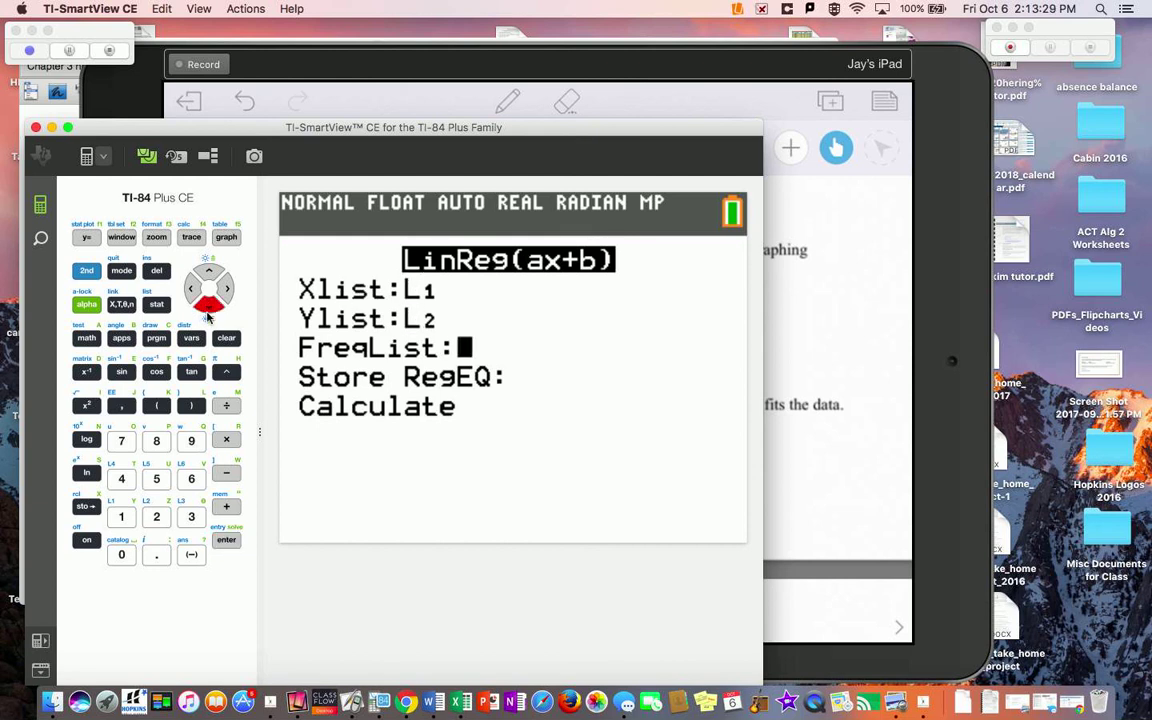
click(208, 308)
click(208, 310)
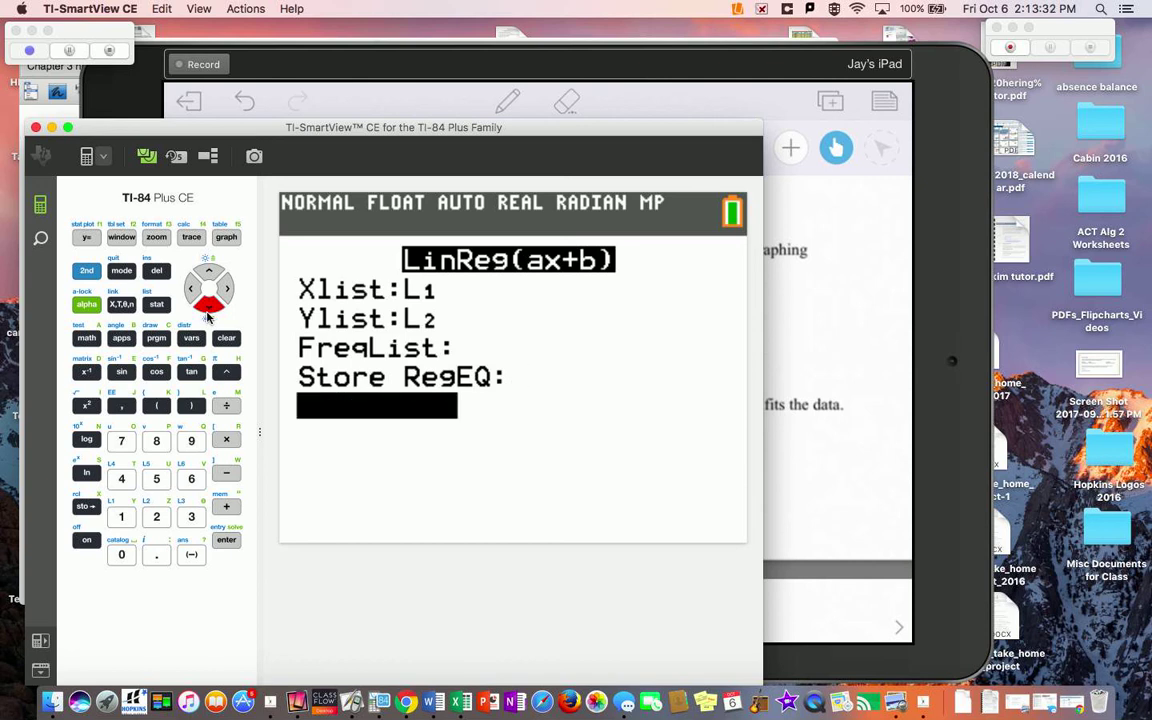
click(224, 542)
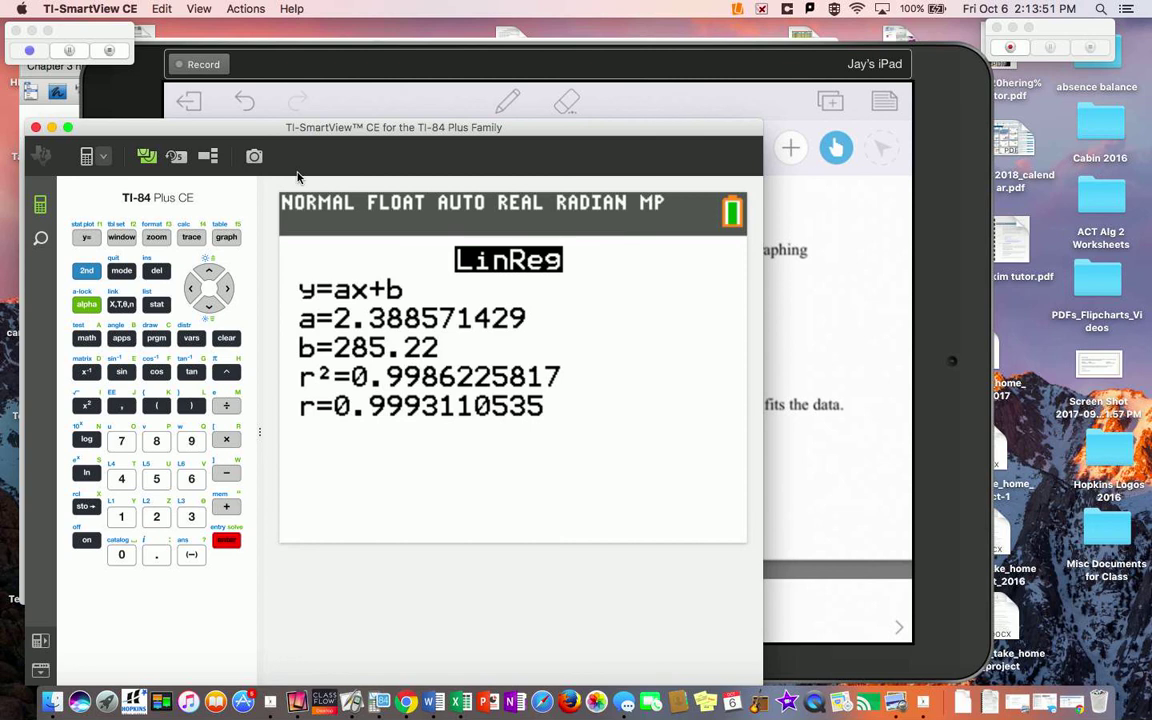
- Compare the regression results with the handwritten equation and parts c and d on the mirrored iPad worksheet in Reflector 2, and return to the calculator
click(72, 52)
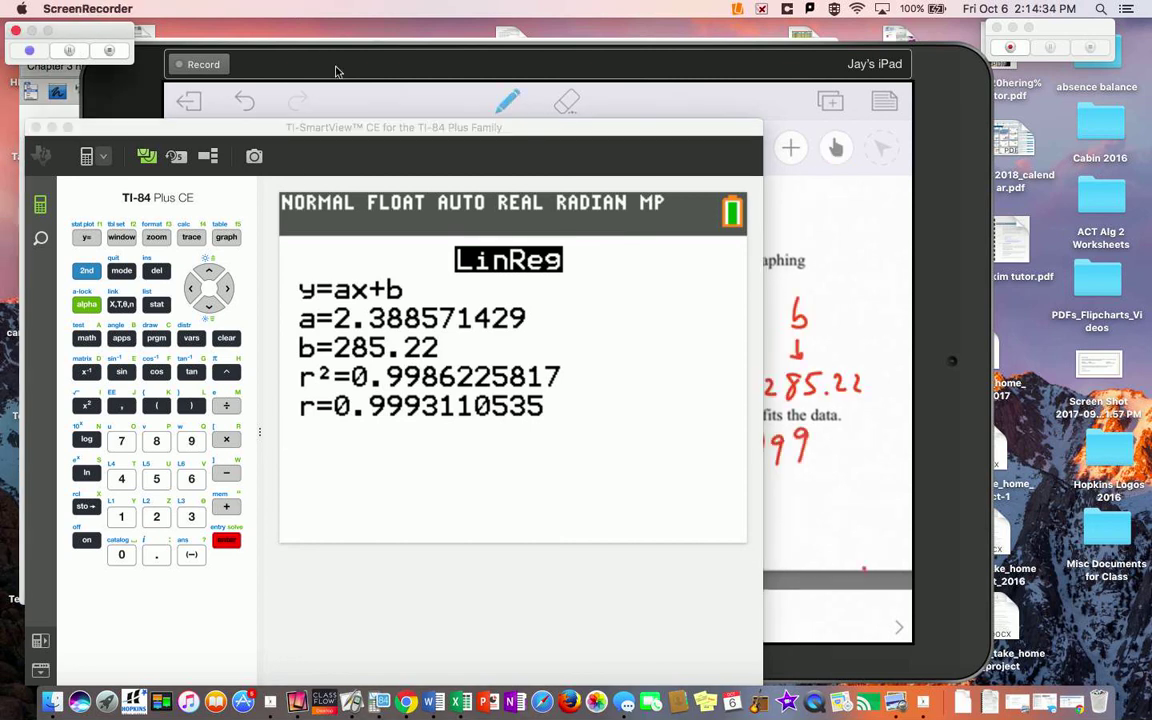
click(320, 52)
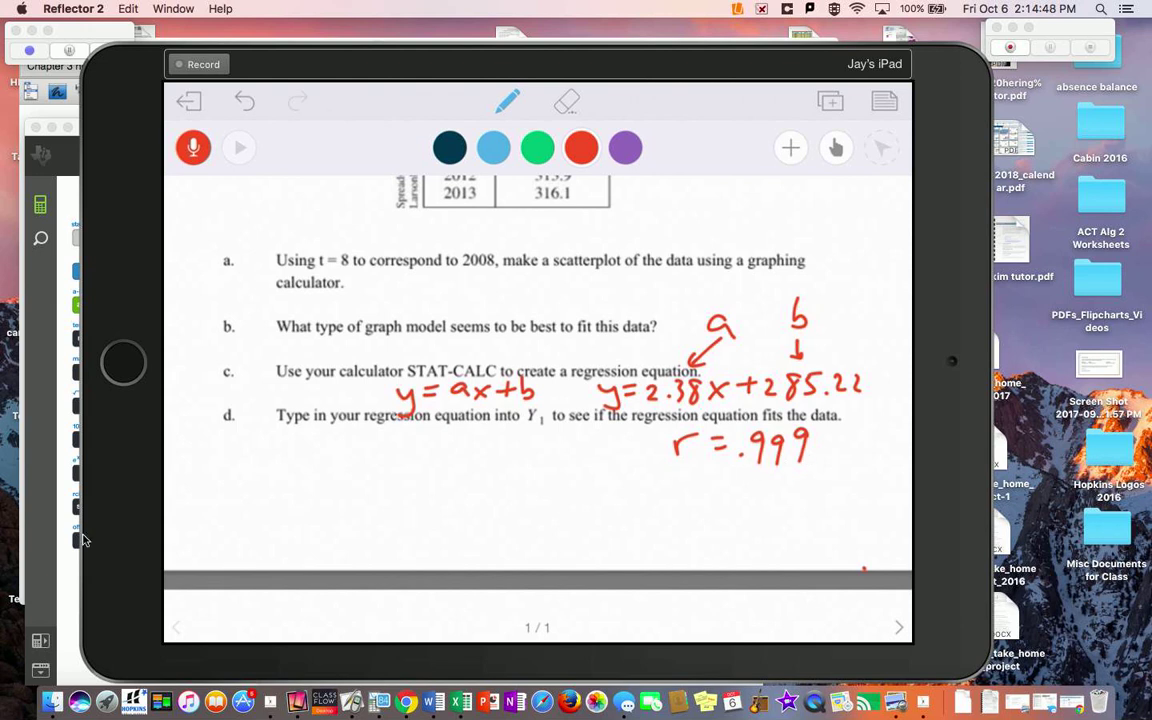
click(43, 481)
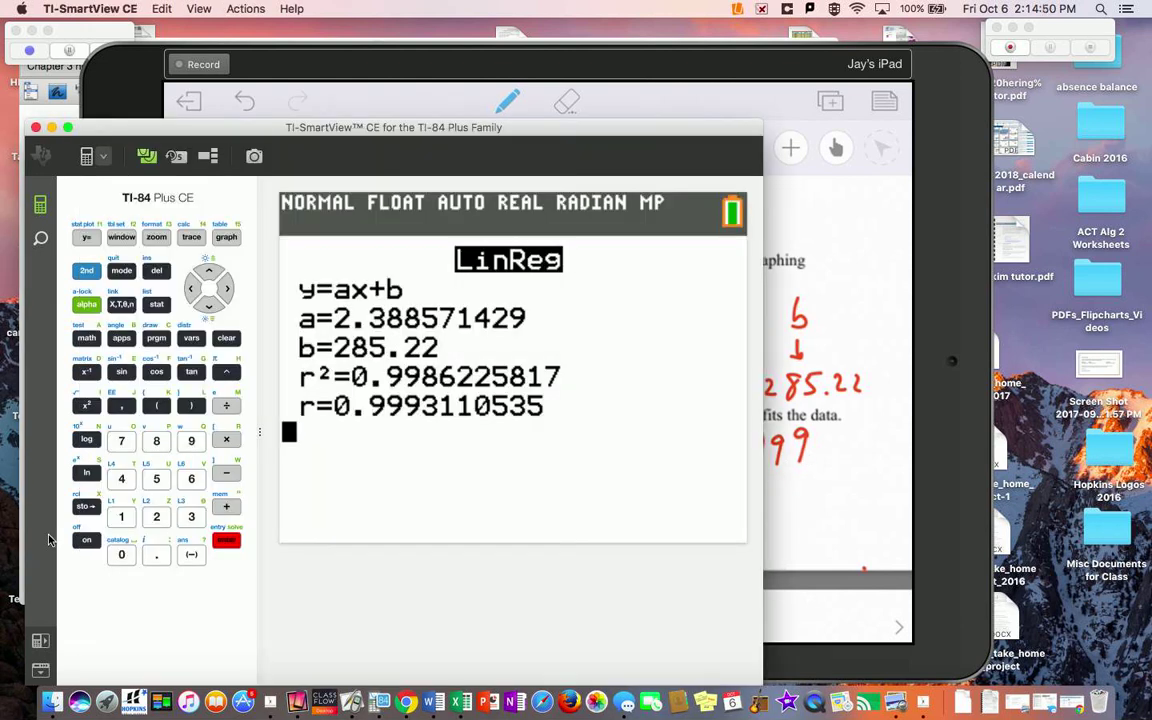
click(802, 502)
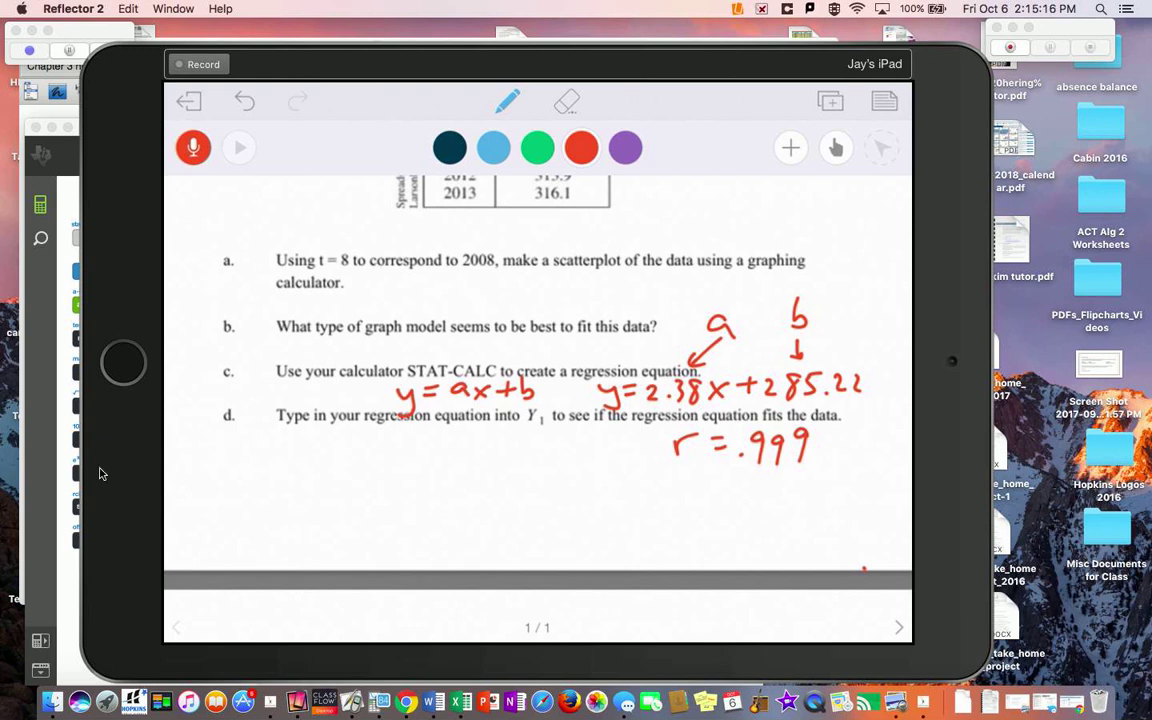
click(62, 470)
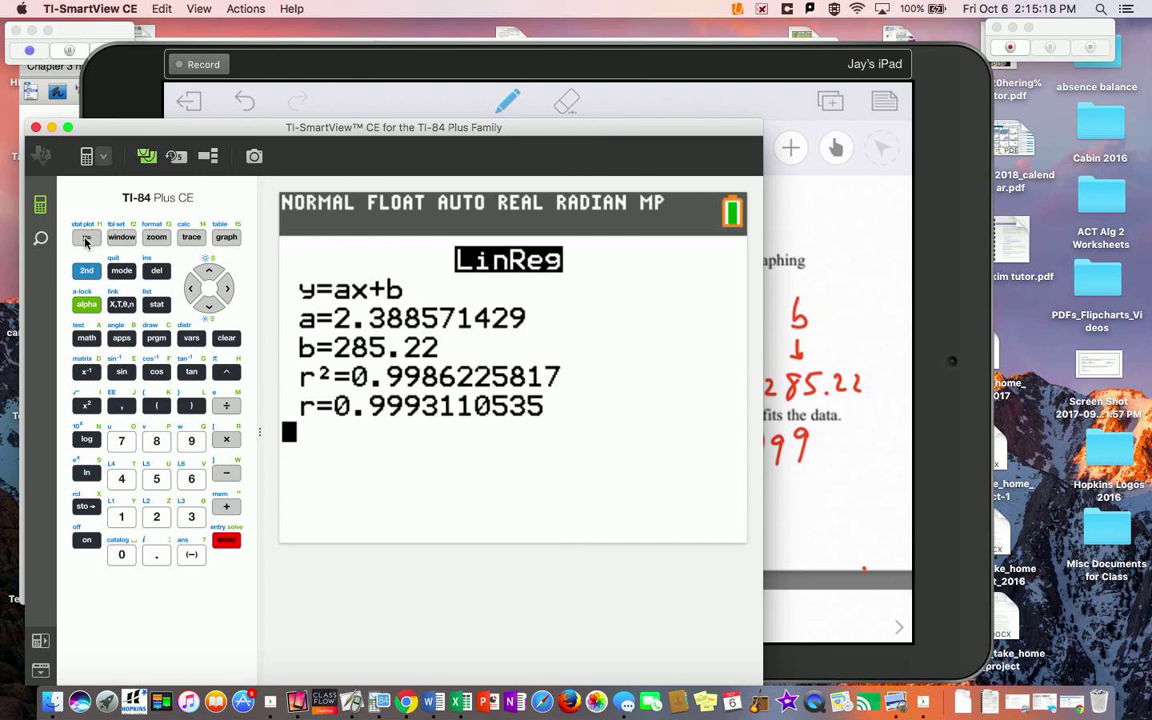
- Open the Y= equation editor
click(86, 237)
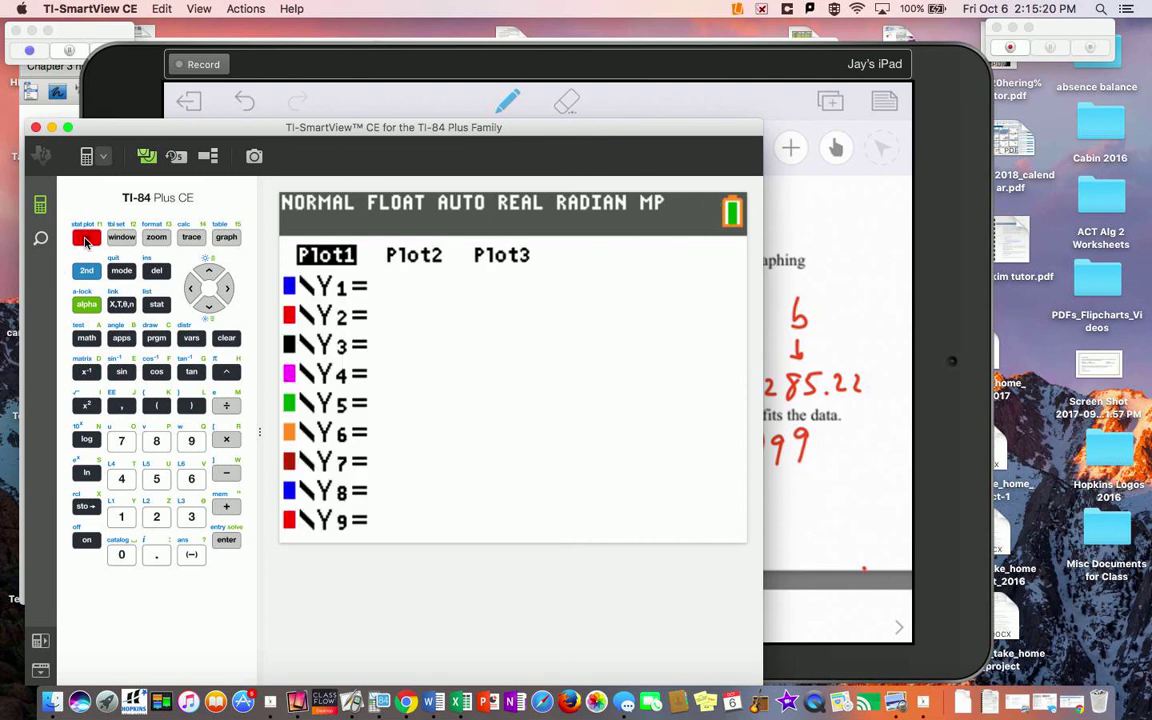
text(2.38)
key(equal)
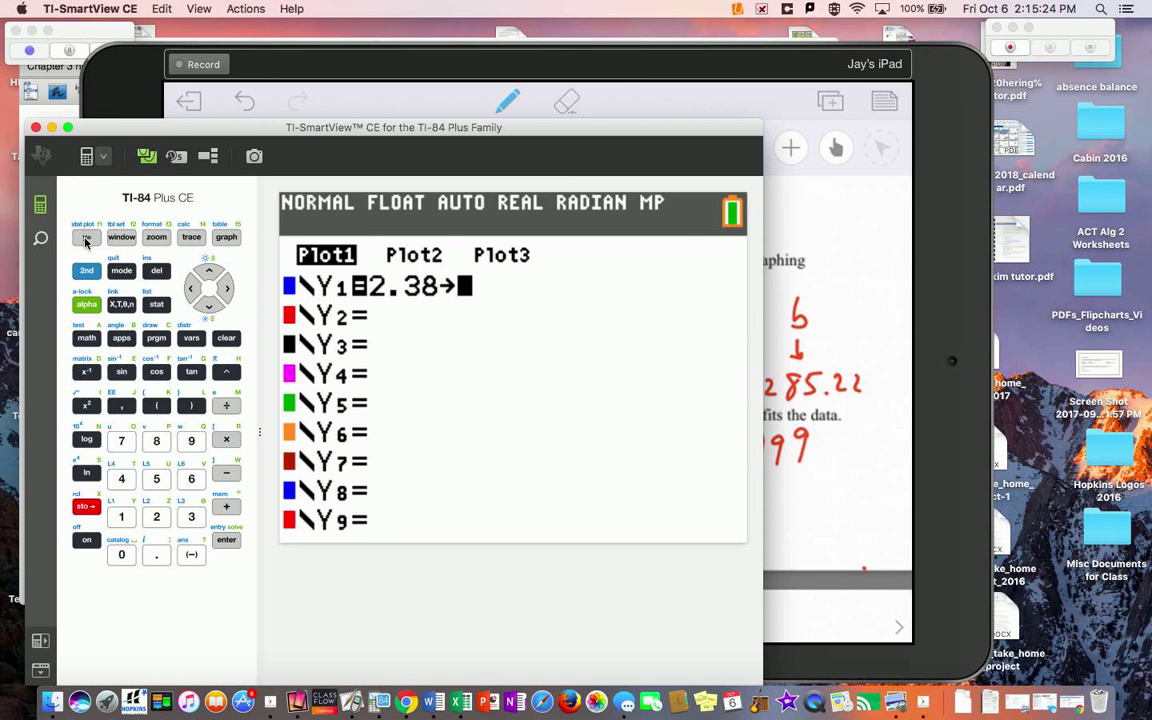
text(+)
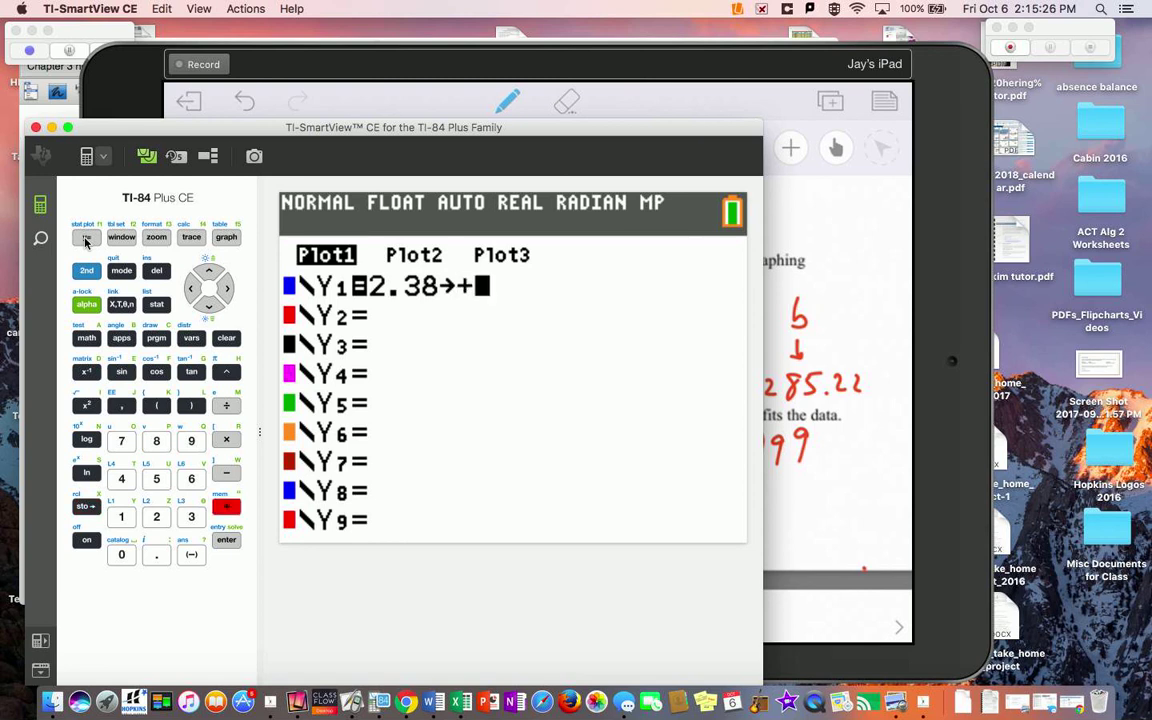
key(Left)
key(Left)
key(Left)
click(124, 305)
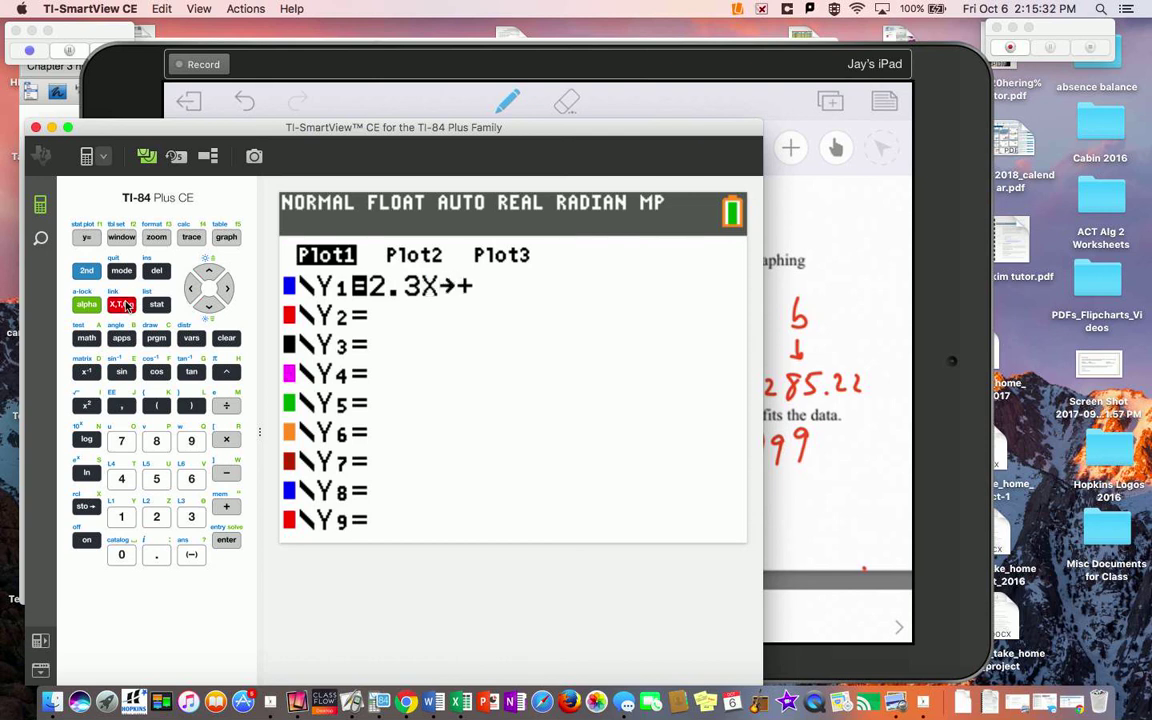
key(Left)
text(8)
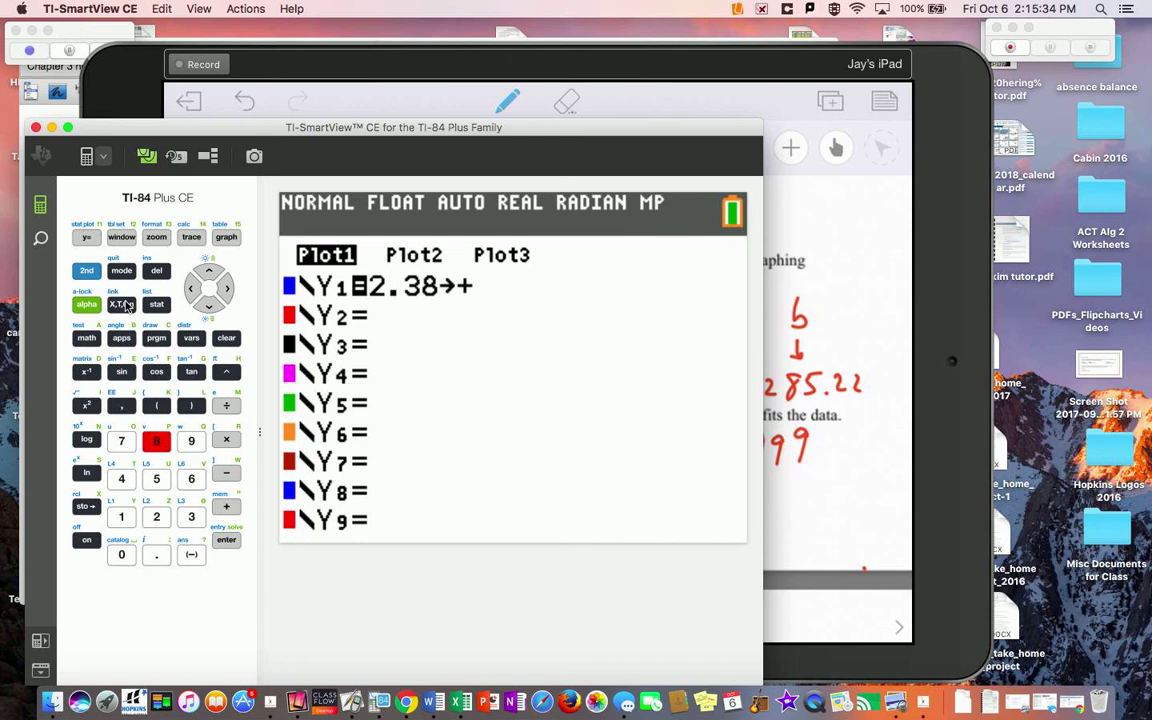
key(greater)
key(Escape)
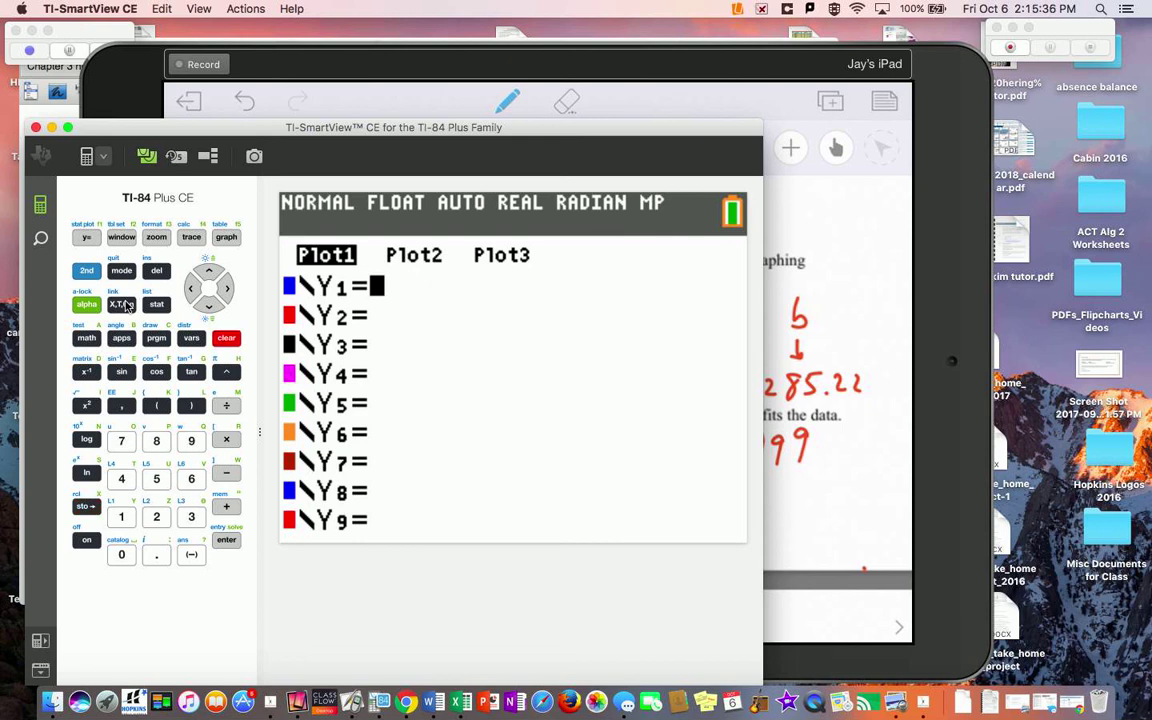
- Enter the regression equation 2.38X+285.22 in Y1 and graph it over the scatter plot
text(2.38x)
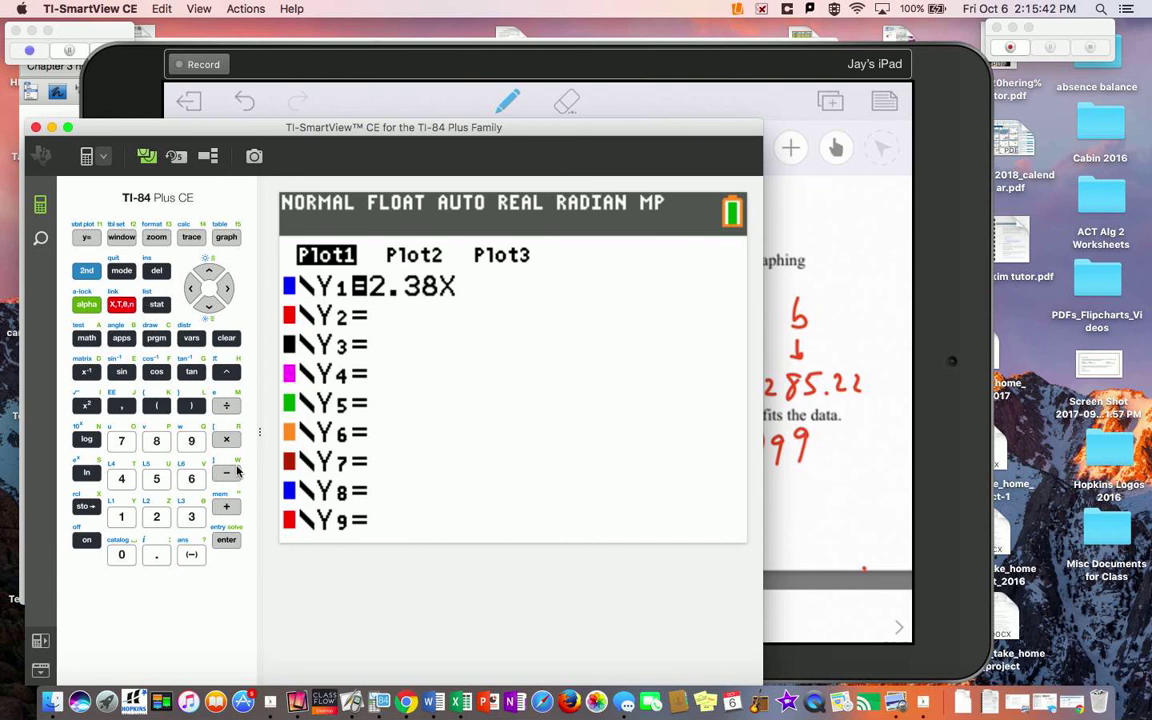
click(232, 509)
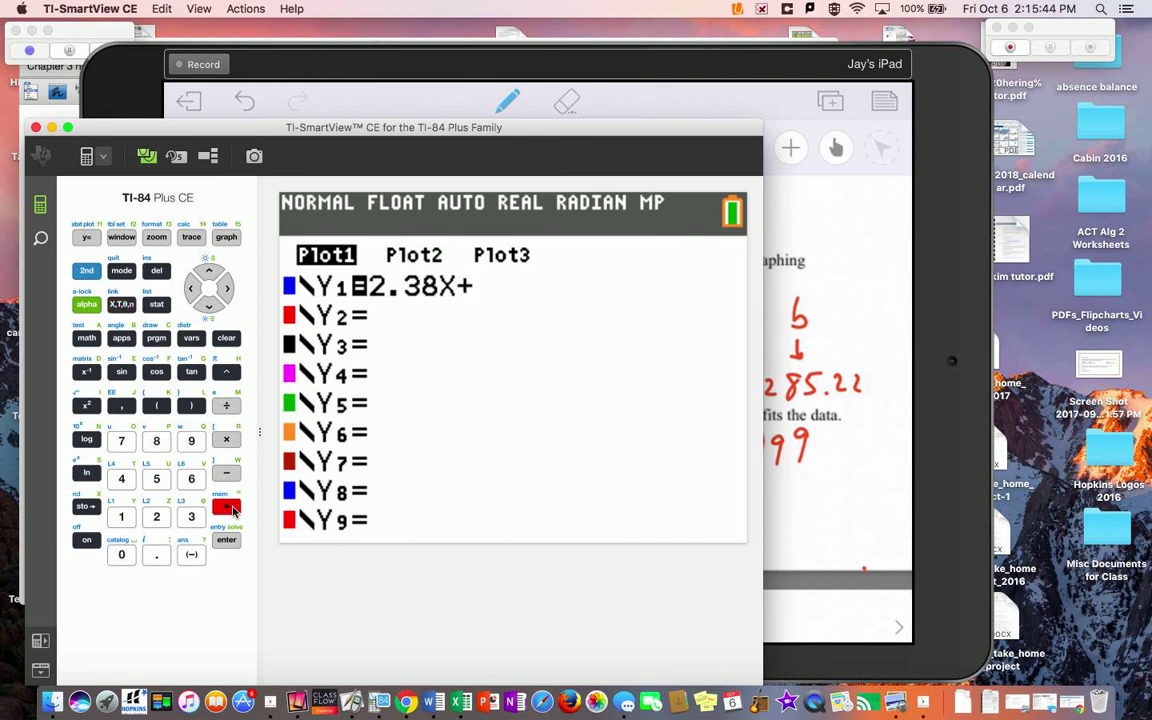
text(28)
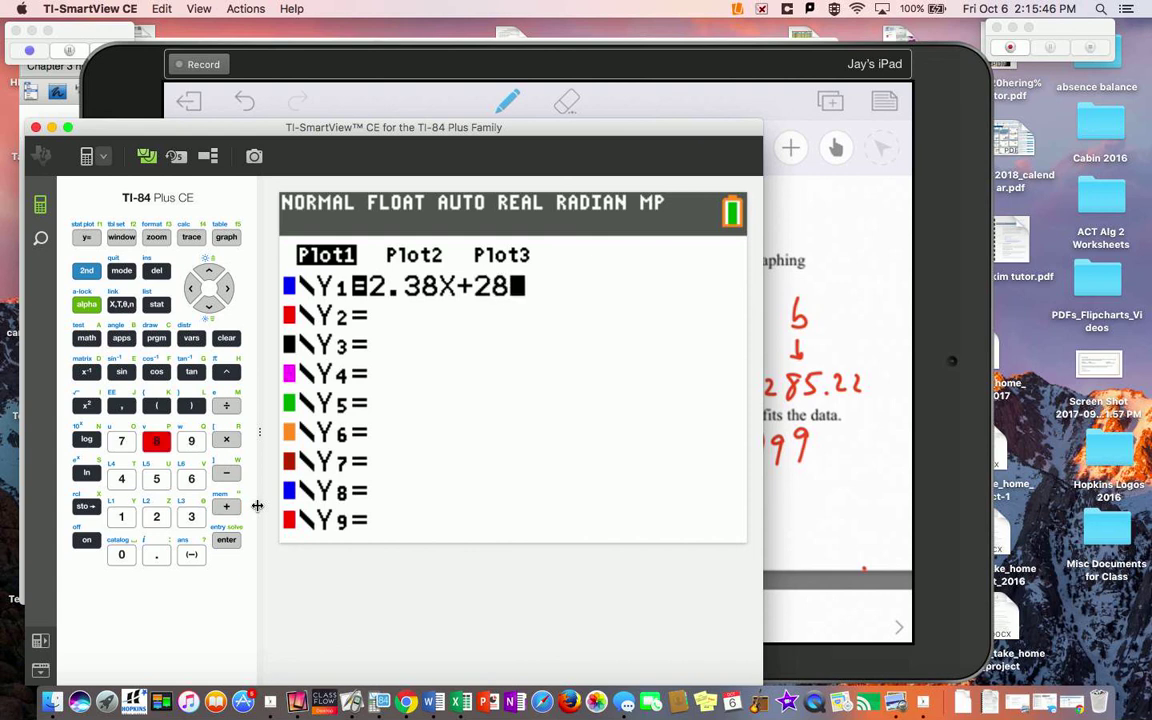
text(5.22)
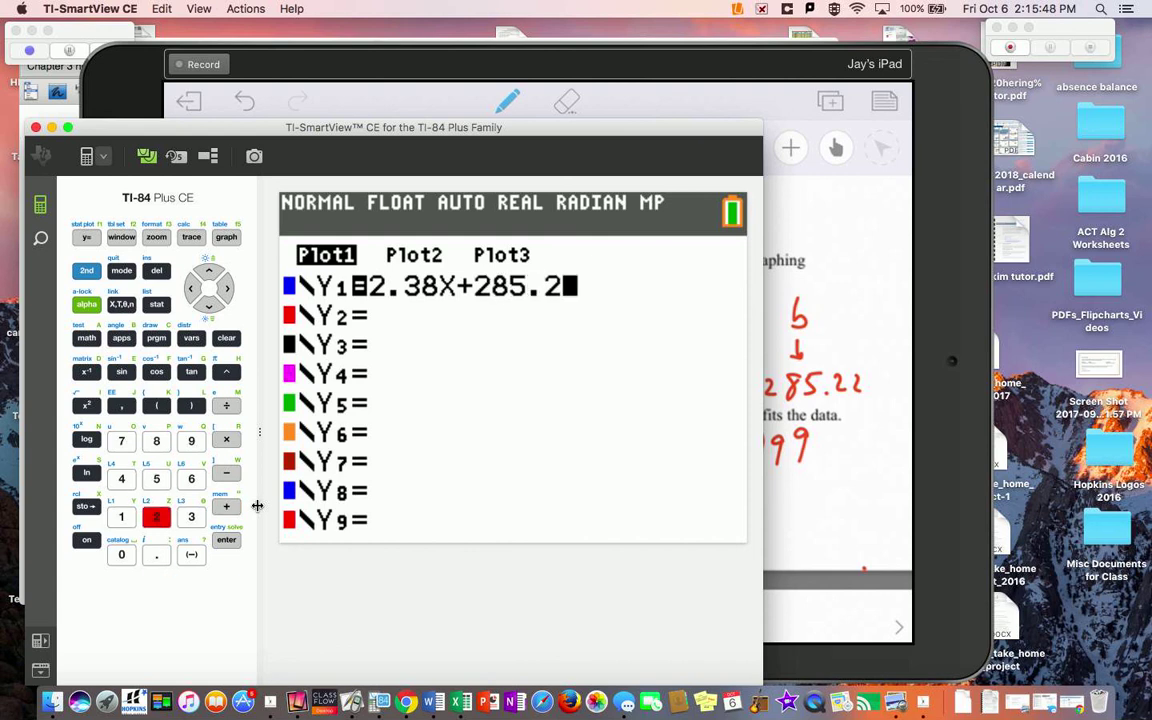
click(230, 240)
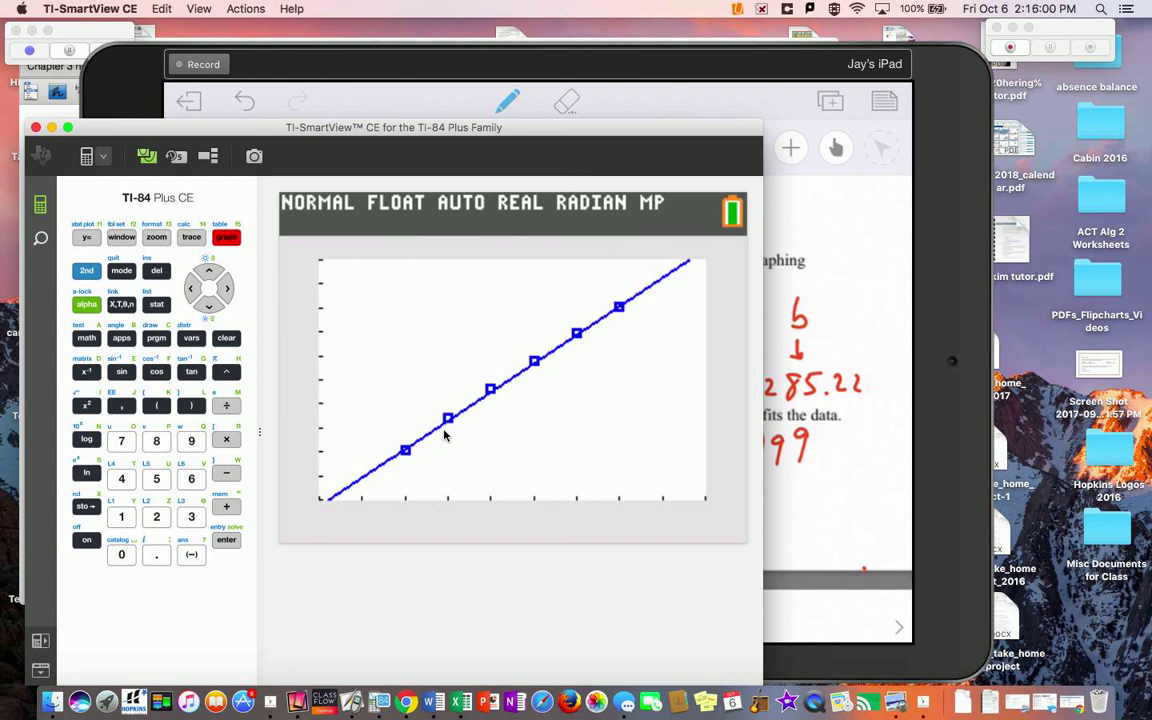
click(70, 55)
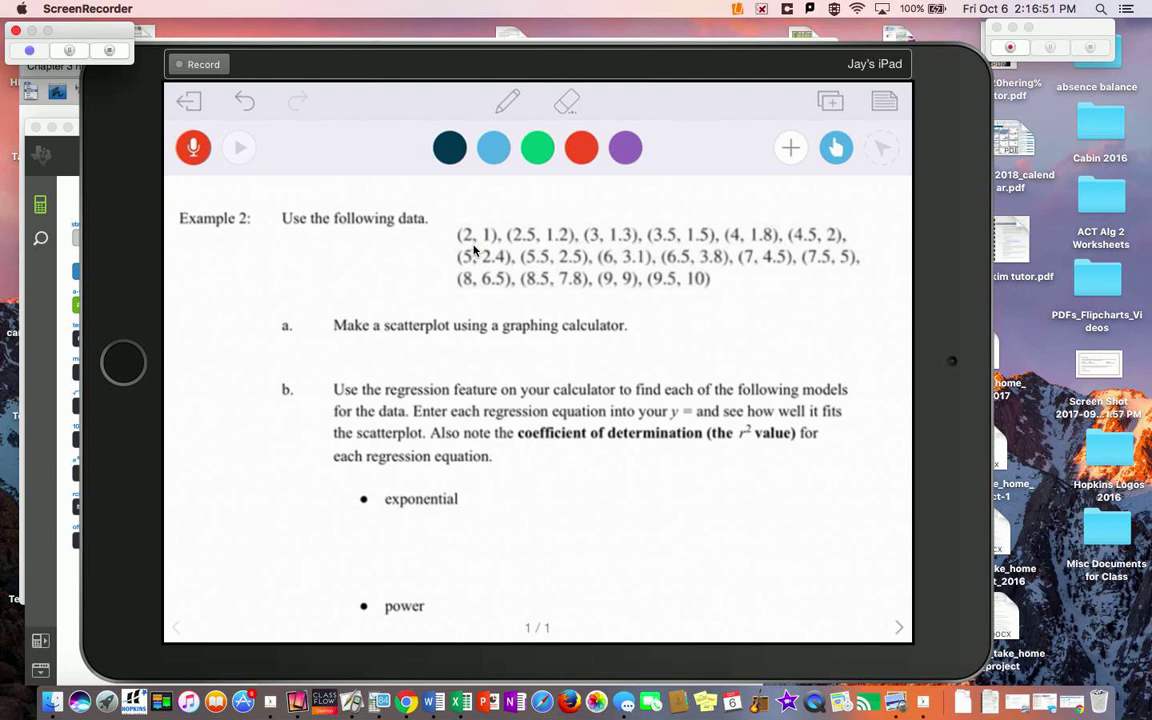
click(70, 51)
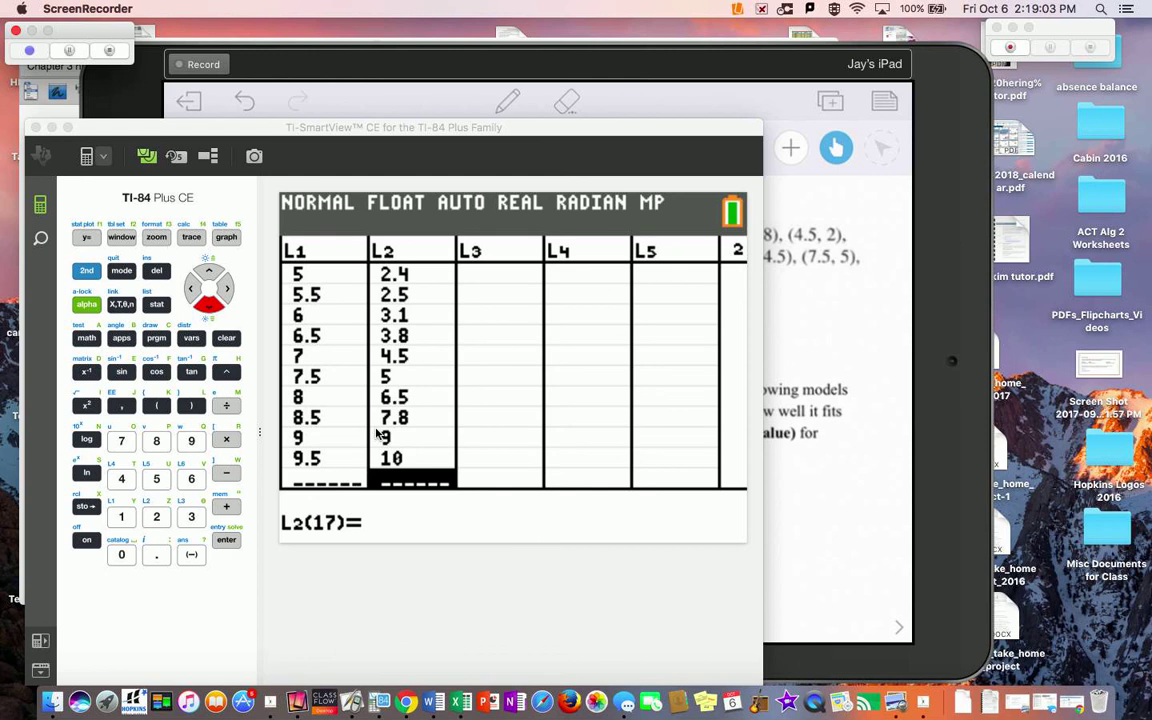
click(207, 273)
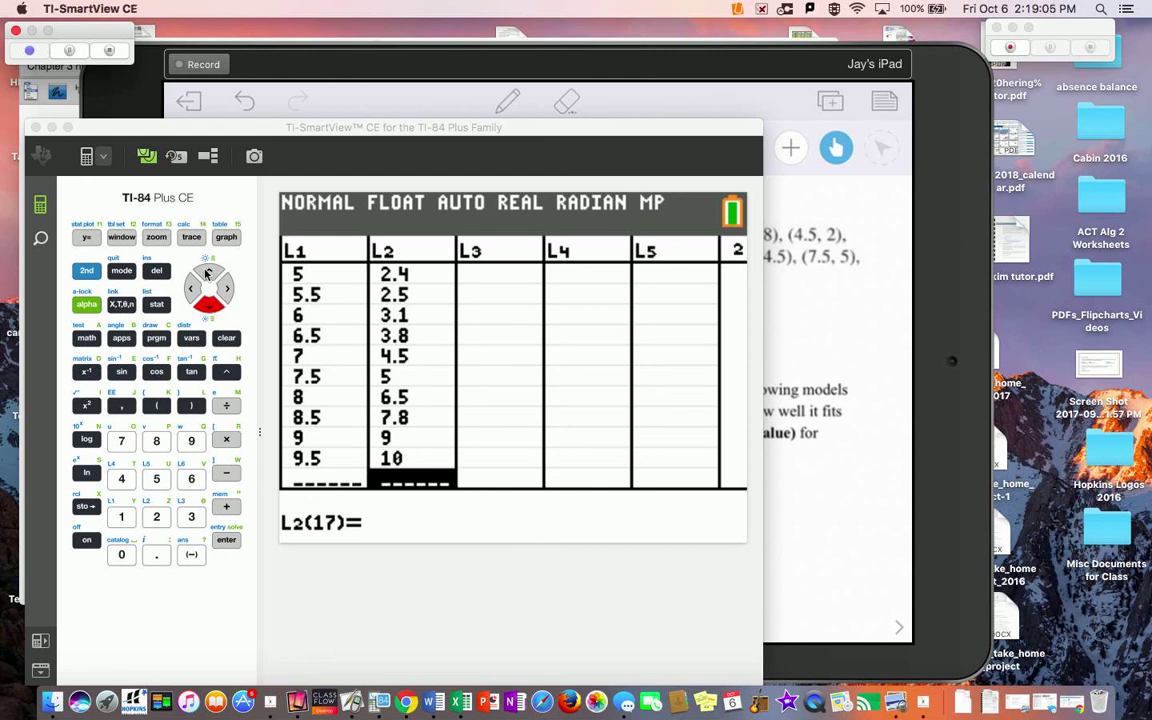
click(207, 273)
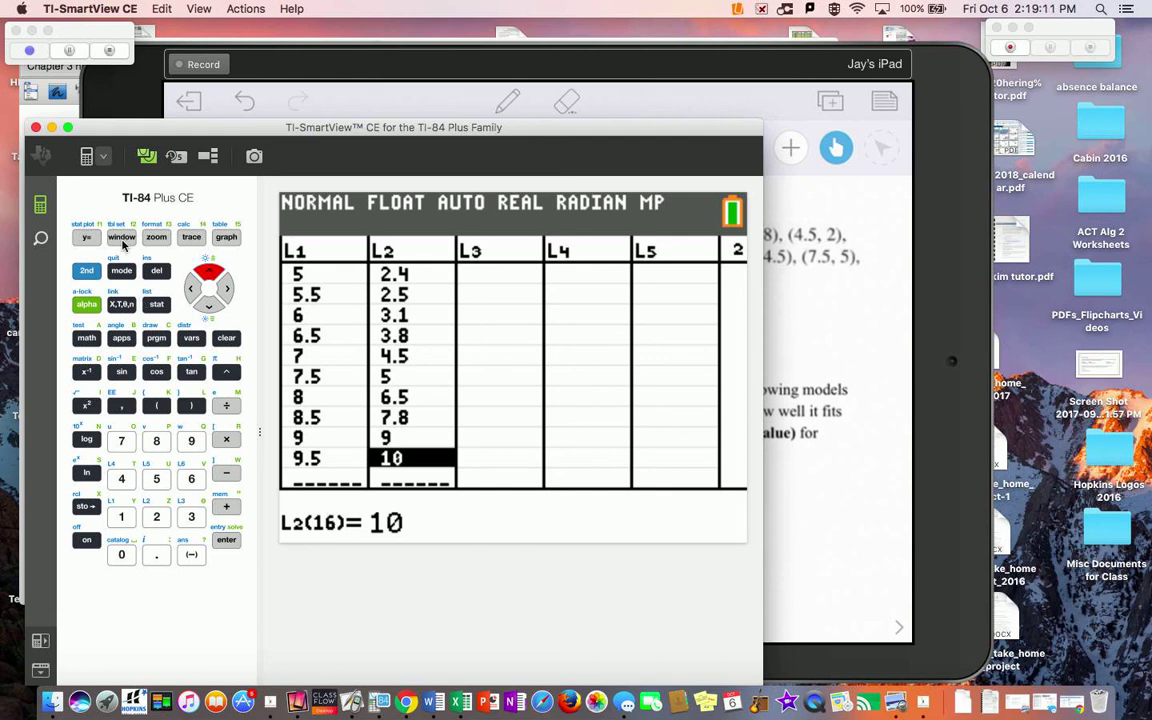
- Set the graph window's horizontal axis to Xmin 0, Xmax 12 and Xscl 2
click(121, 237)
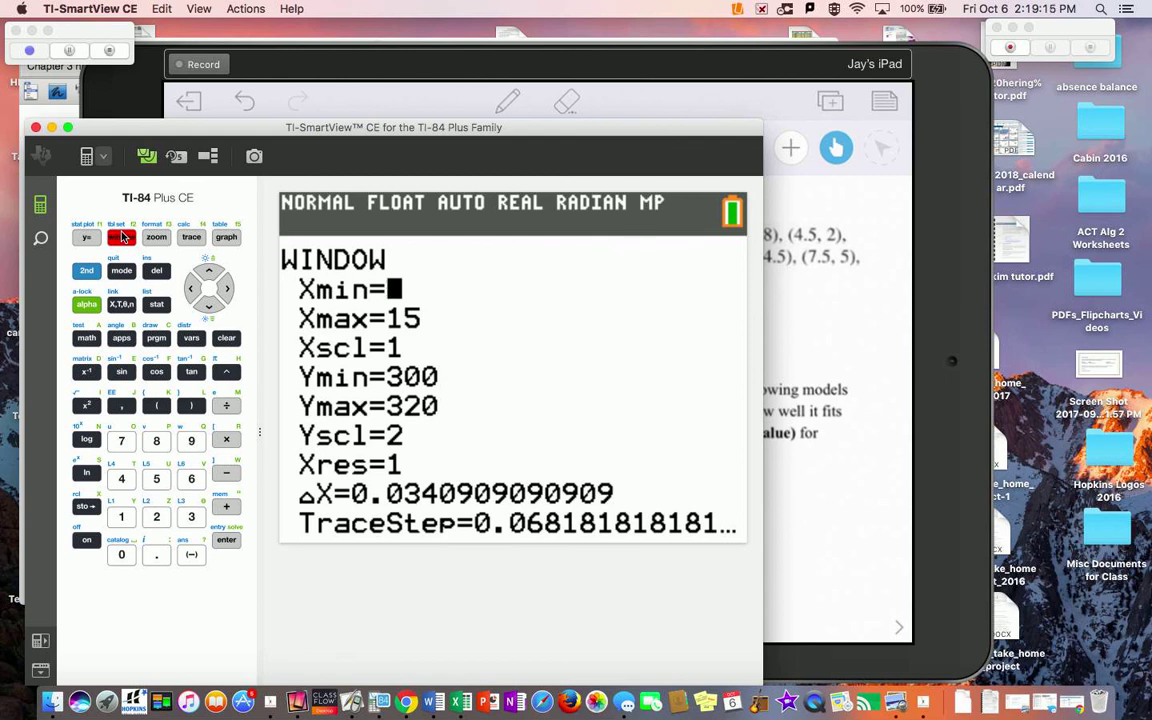
click(122, 556)
click(224, 541)
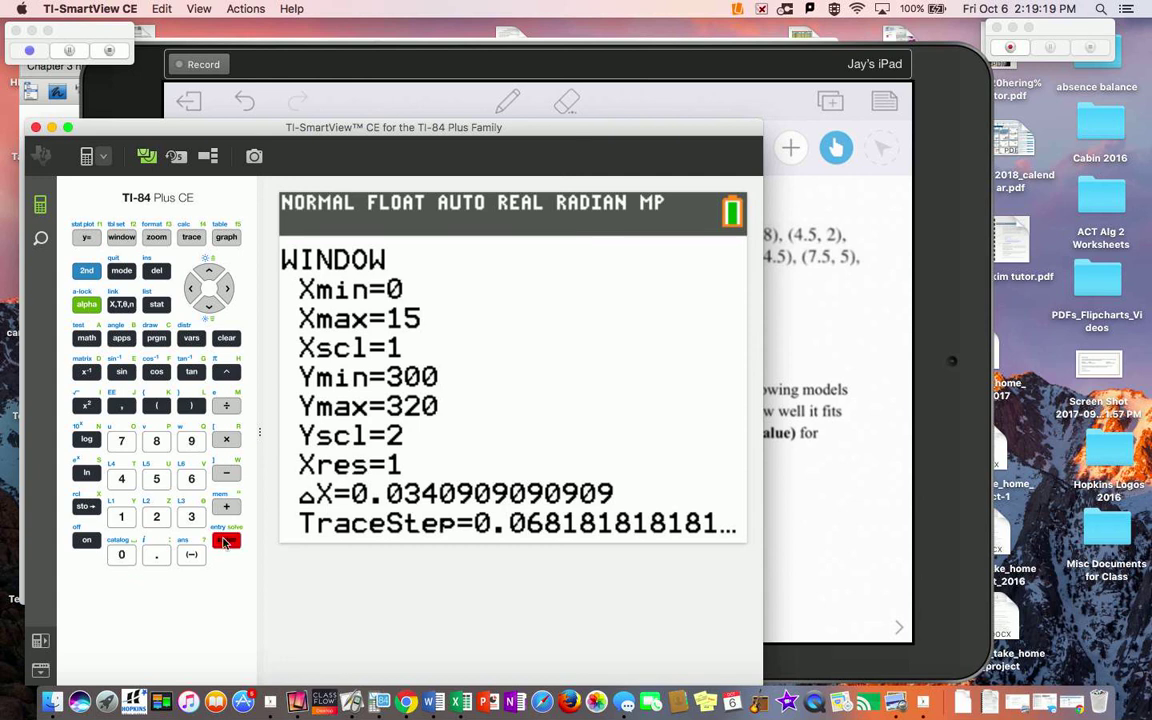
click(121, 517)
click(156, 517)
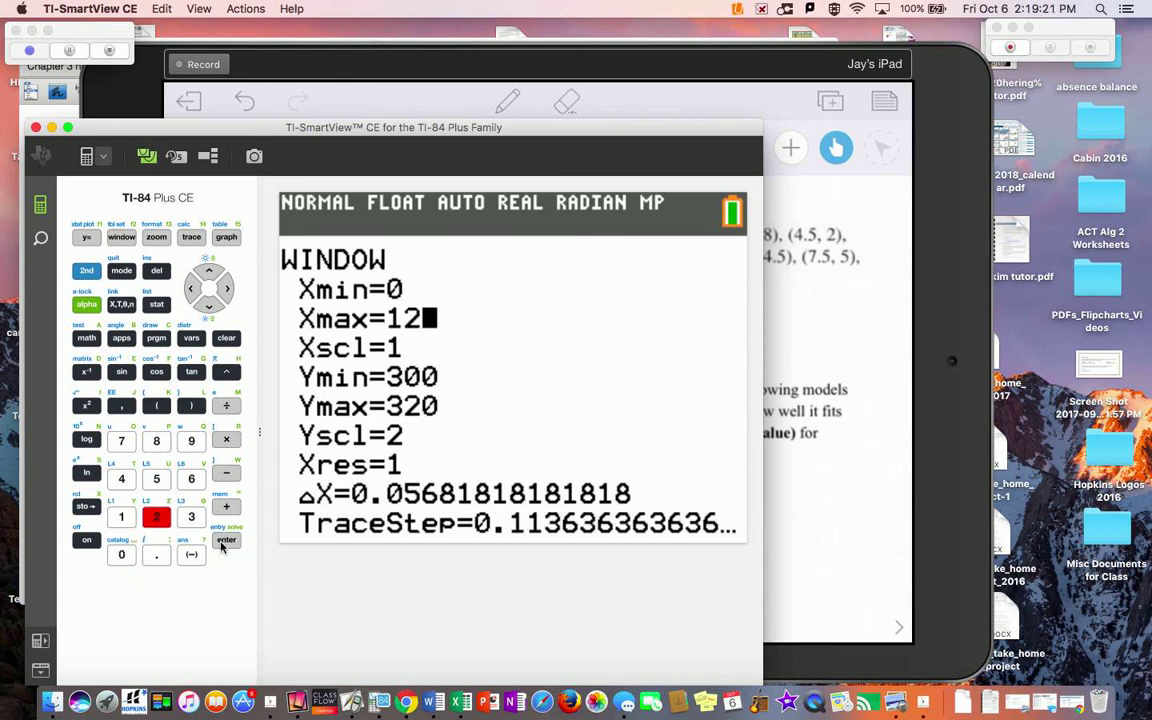
click(223, 543)
click(155, 519)
click(230, 543)
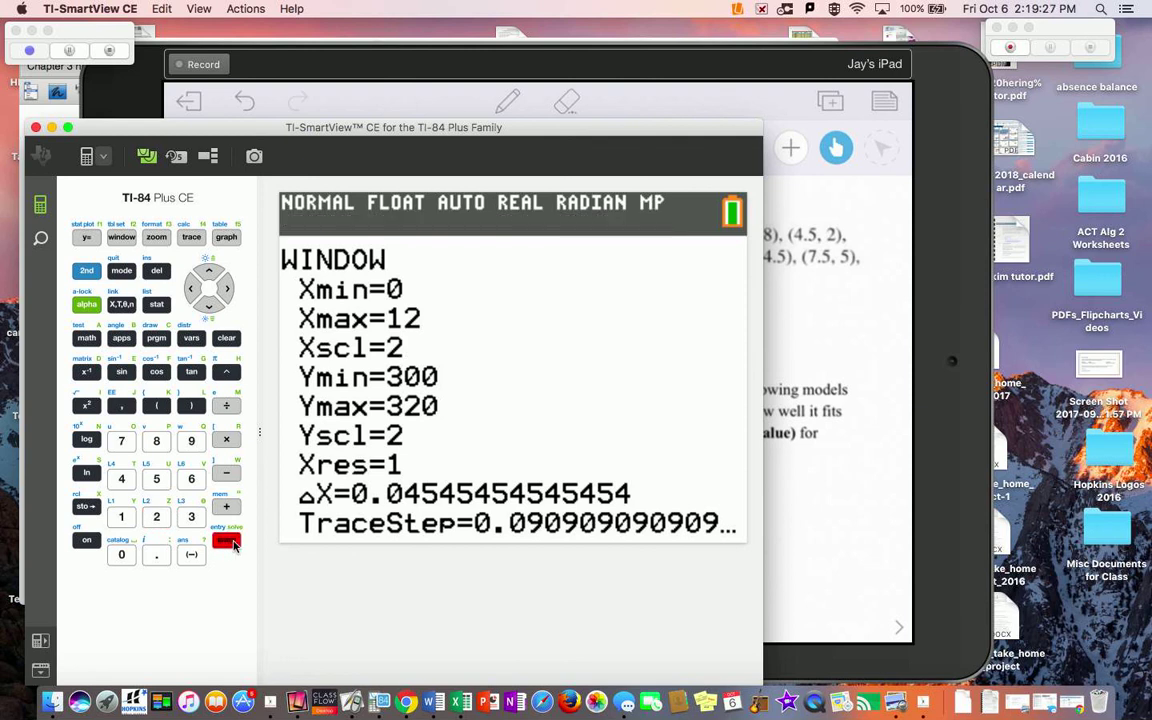
- Set the graph window's vertical range to Ymin 0 and Ymax 12
click(121, 555)
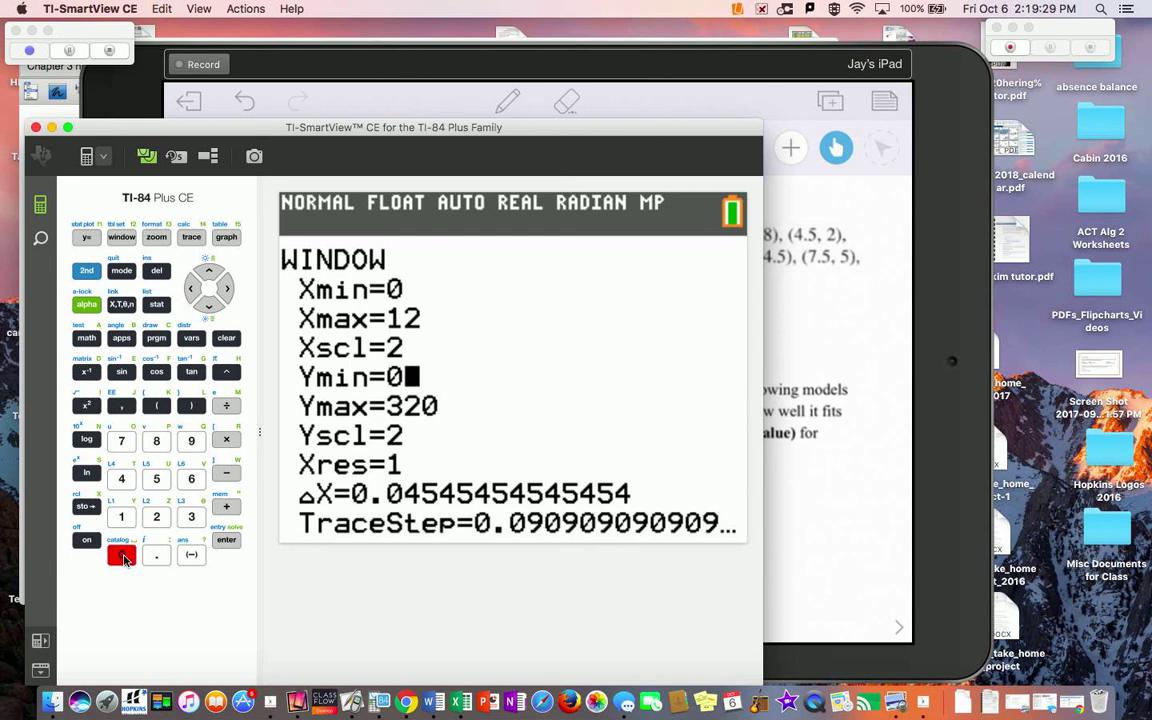
click(230, 542)
click(123, 516)
click(156, 516)
click(228, 540)
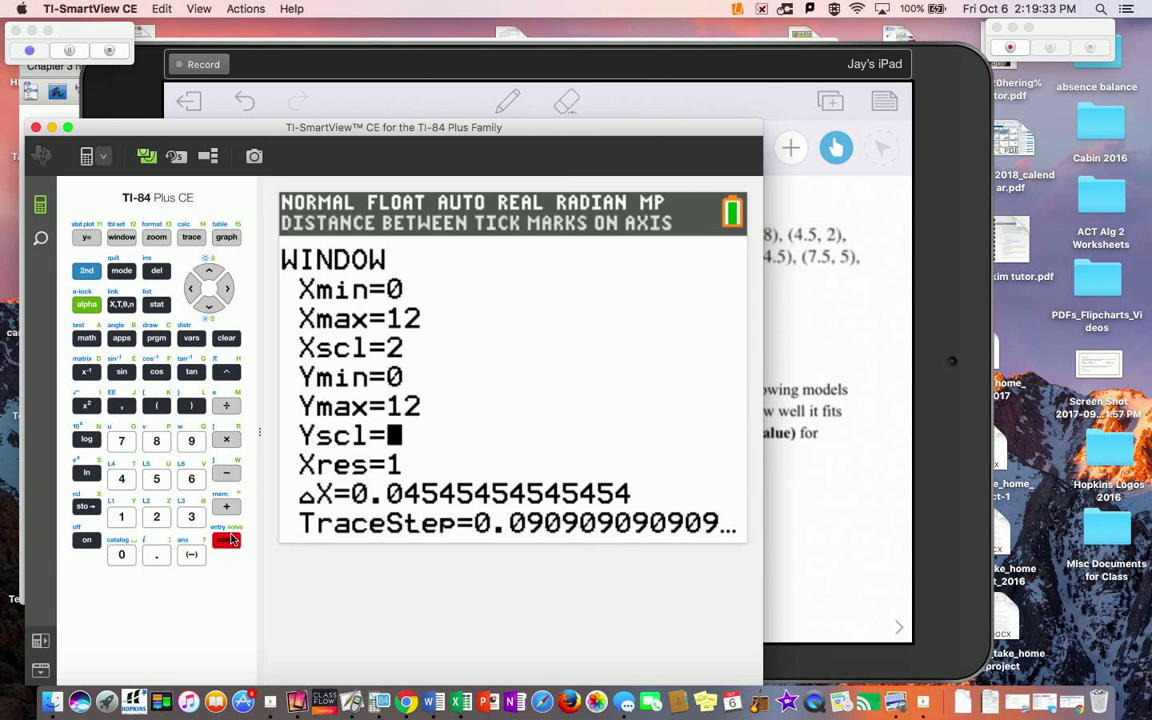
- Check the Plot1 settings in the stat plots for its on/off state, plot type and lists
click(88, 270)
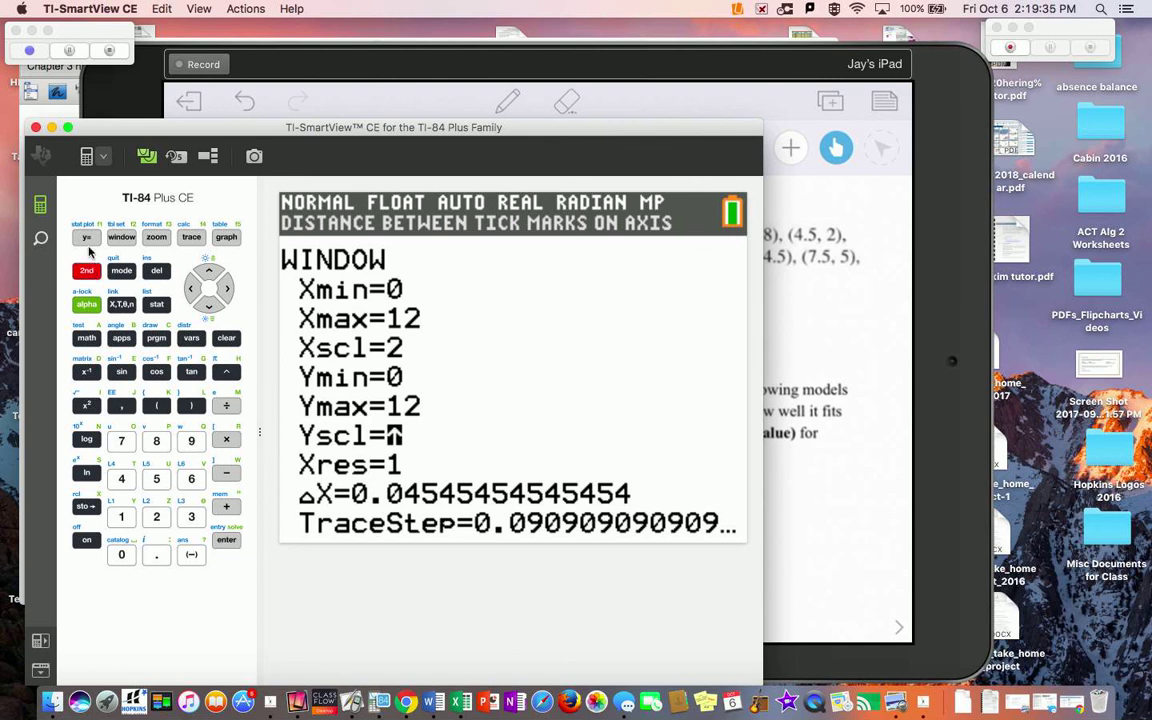
click(86, 237)
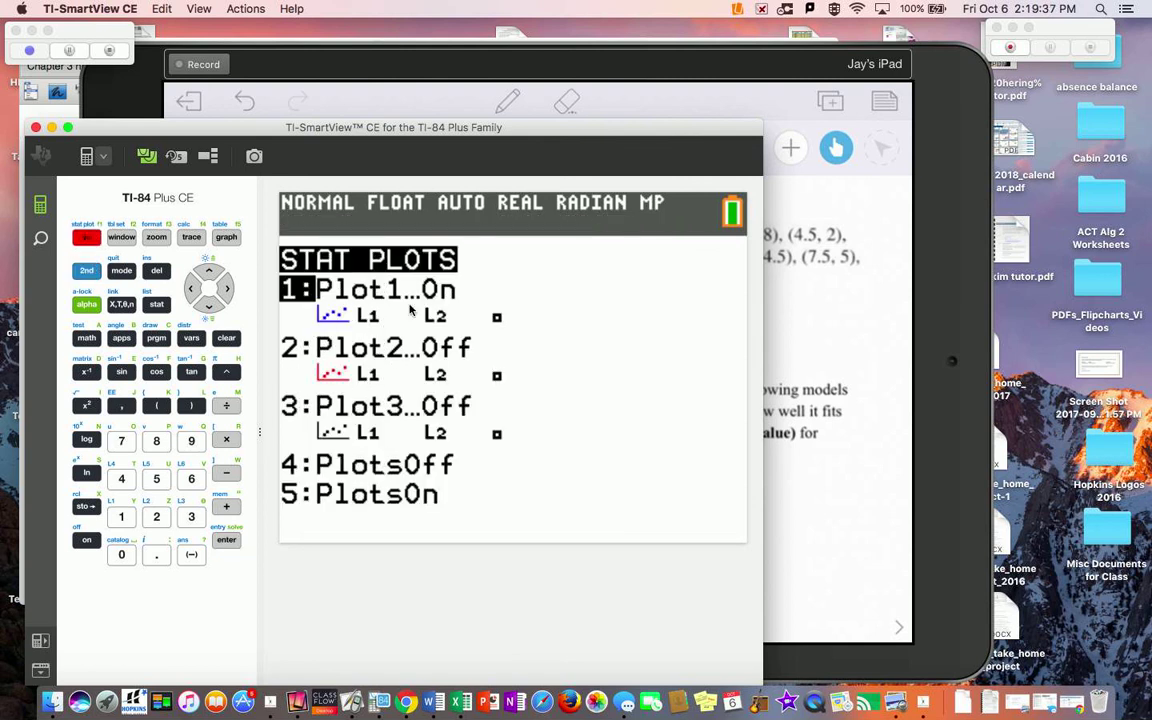
click(225, 543)
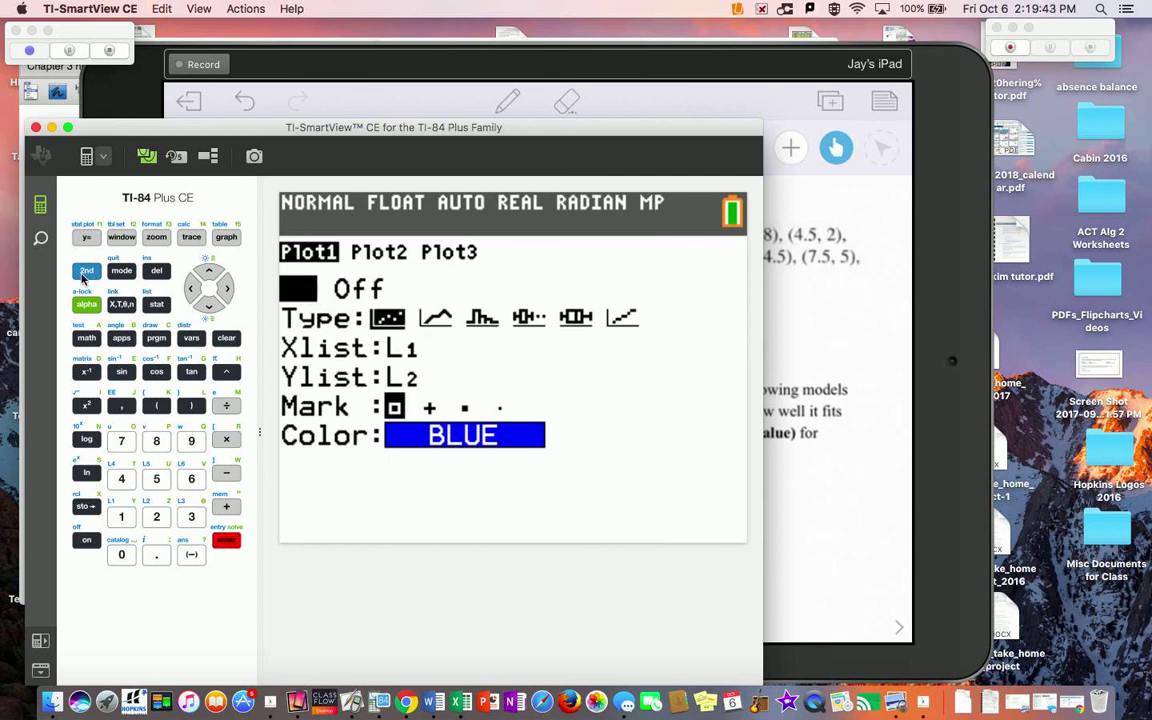
- Clear the old equation from Y1 and graph the scatter plot of the new L1 and L2 data
click(87, 272)
click(86, 237)
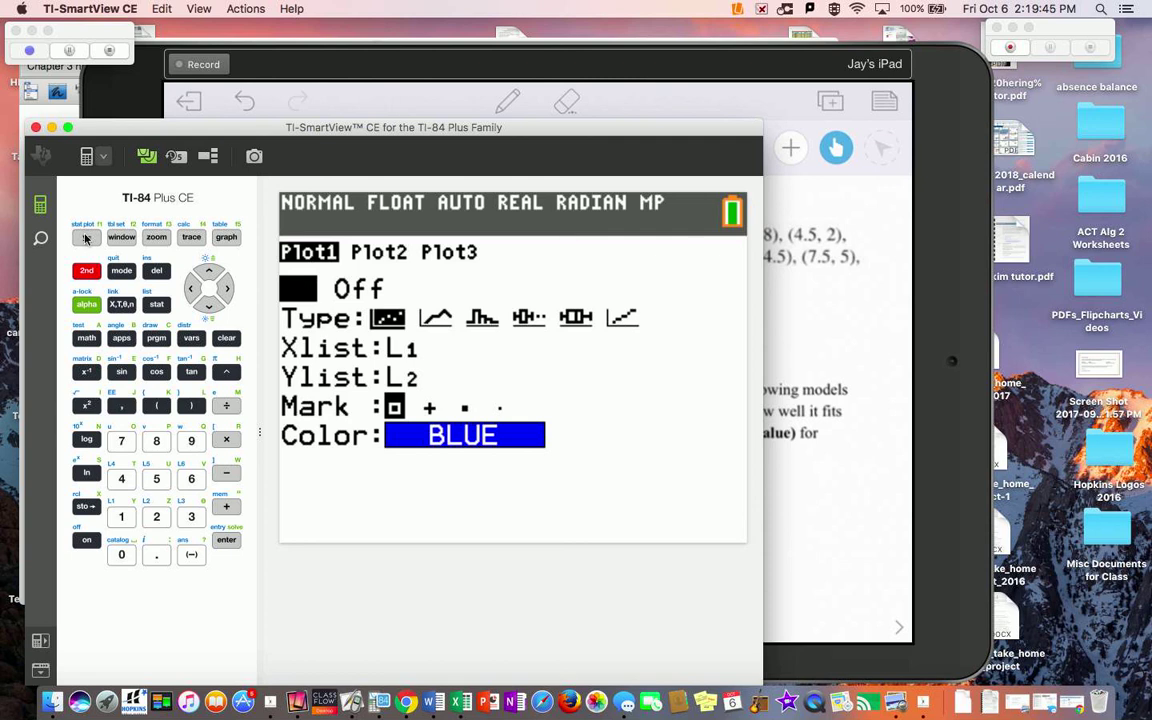
click(228, 340)
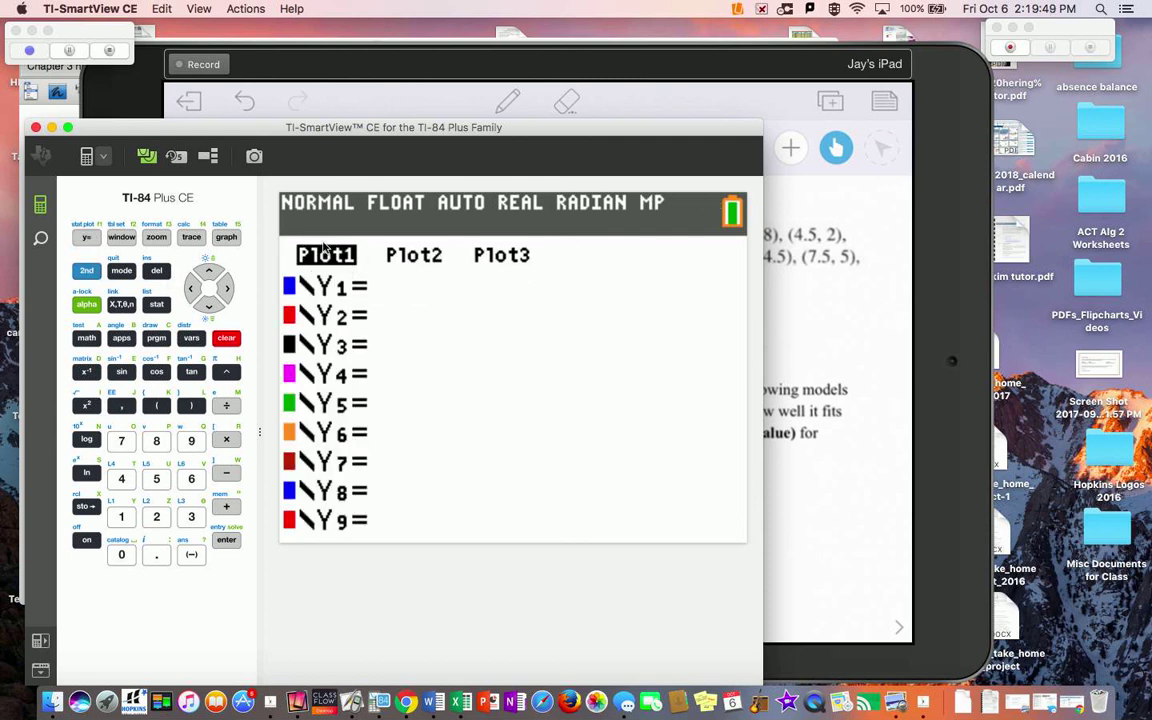
click(224, 239)
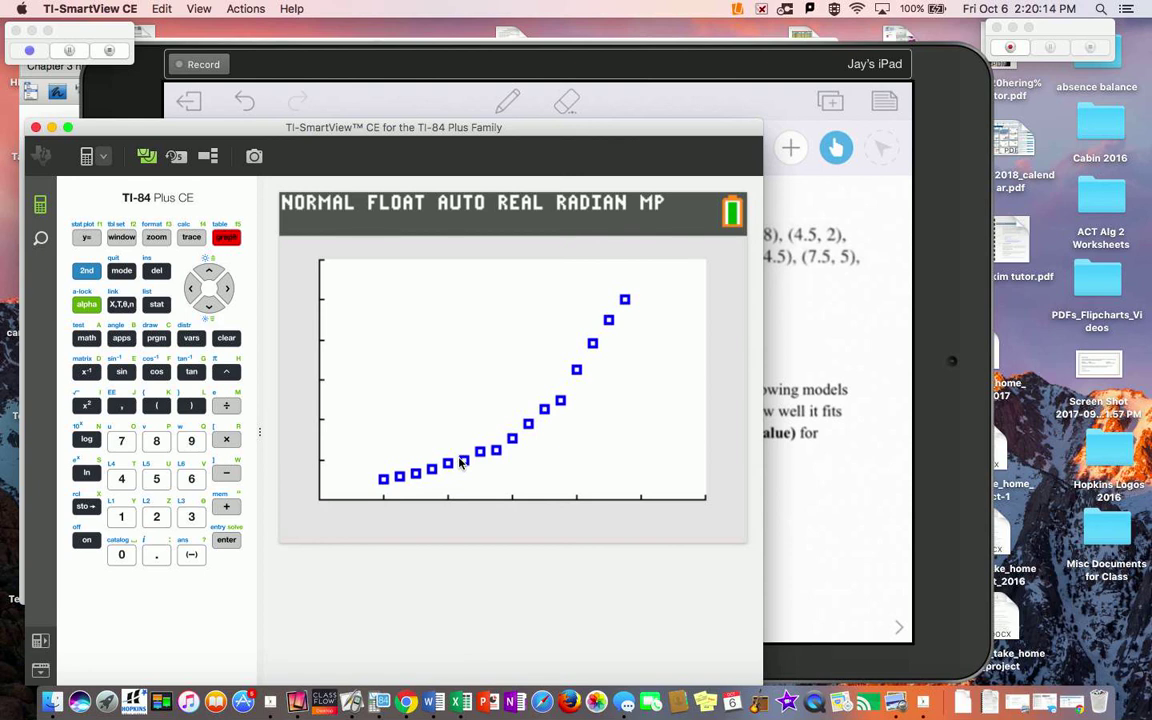
- Review the regression models requested in part b on the mirrored iPad worksheet in Reflector 2, and return to the calculator
click(848, 321)
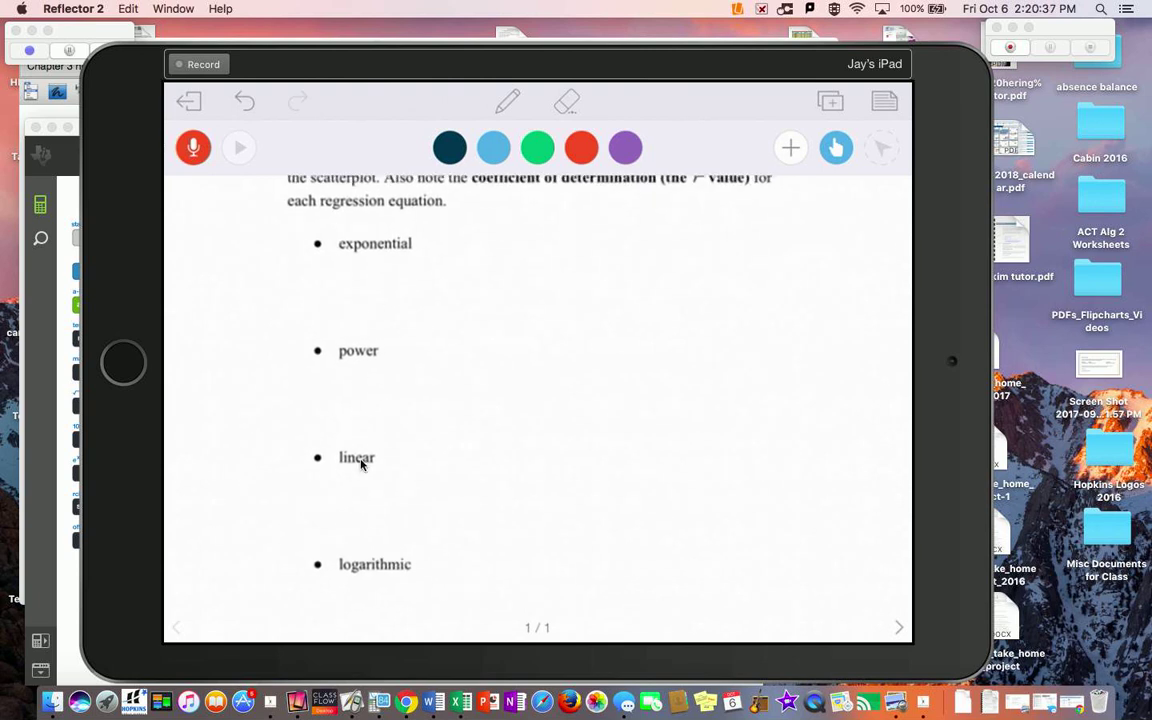
click(75, 197)
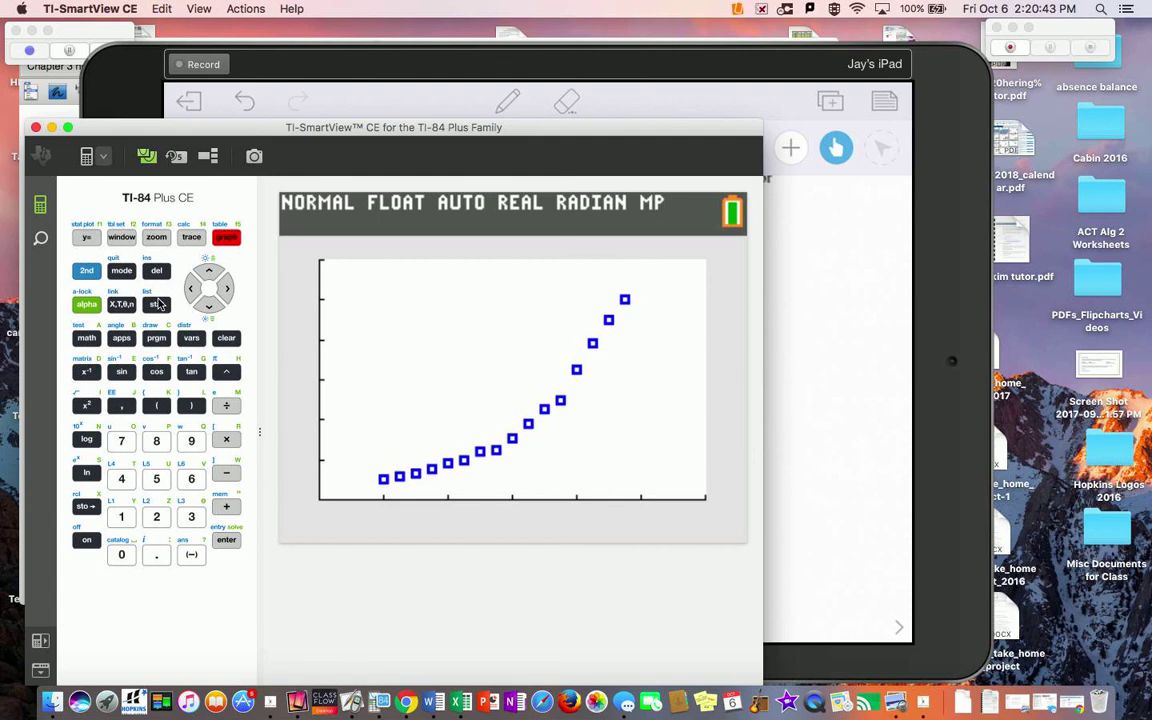
- Browse the calculator's statistics calculations to locate the linear regression LinReg(ax+b)
click(157, 303)
click(226, 290)
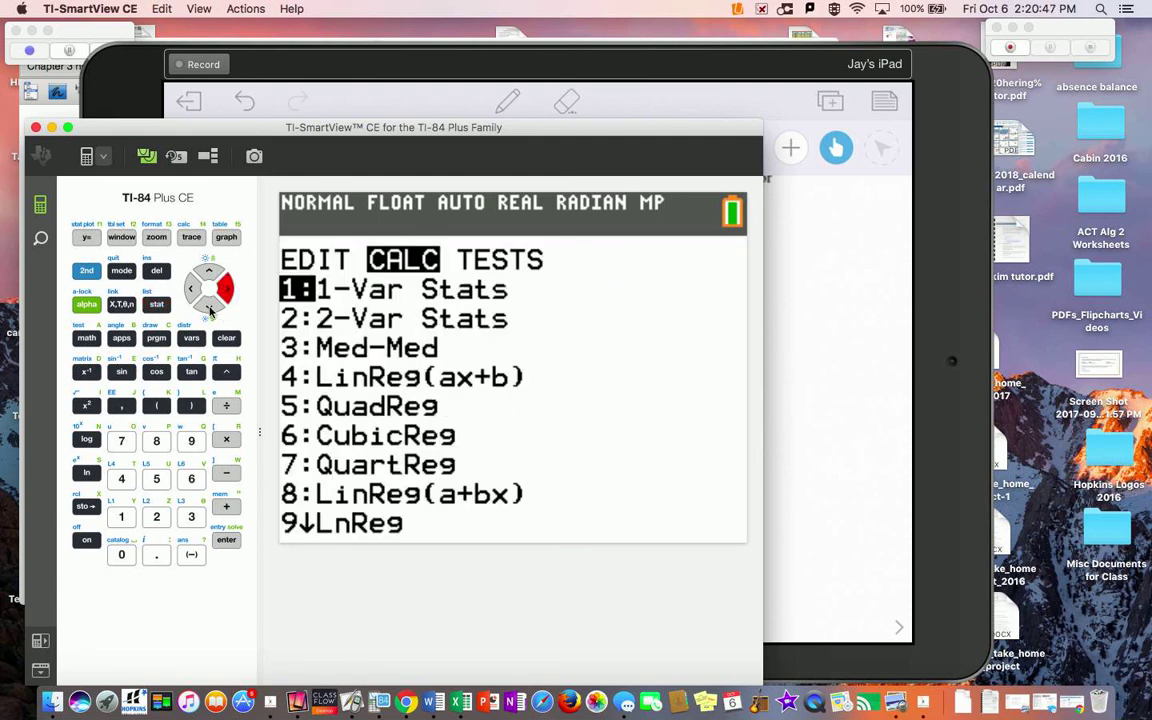
click(209, 310)
click(209, 310)
click(209, 310)
click(209, 310)
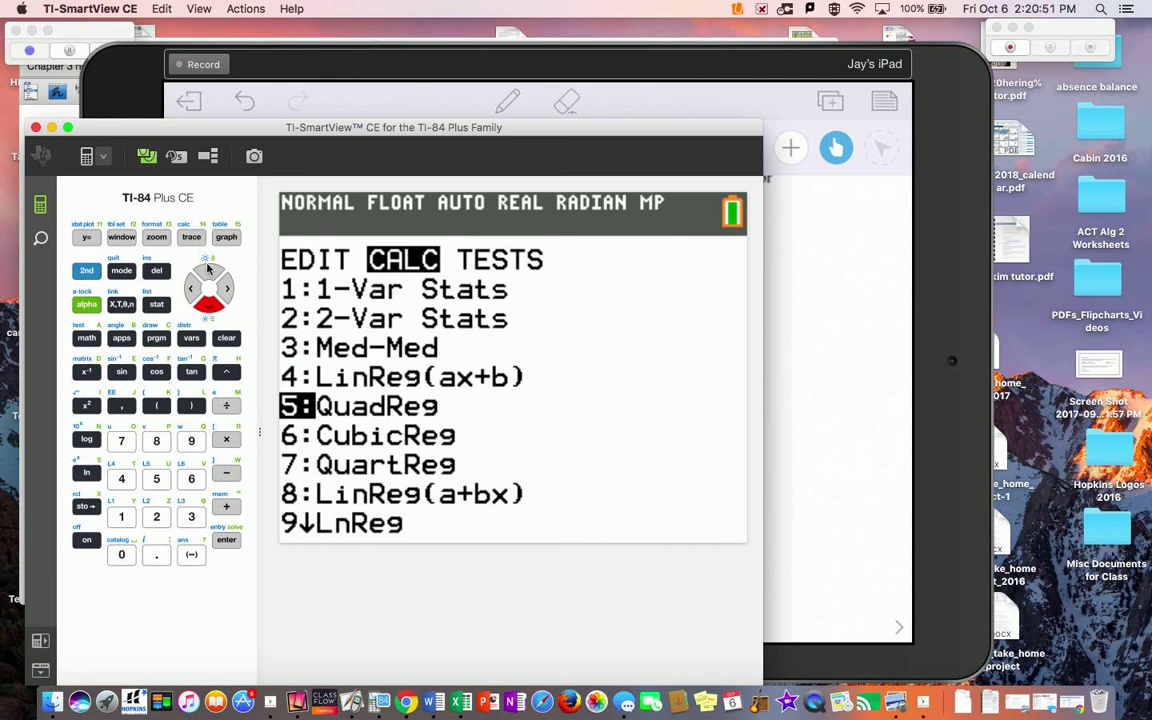
click(208, 272)
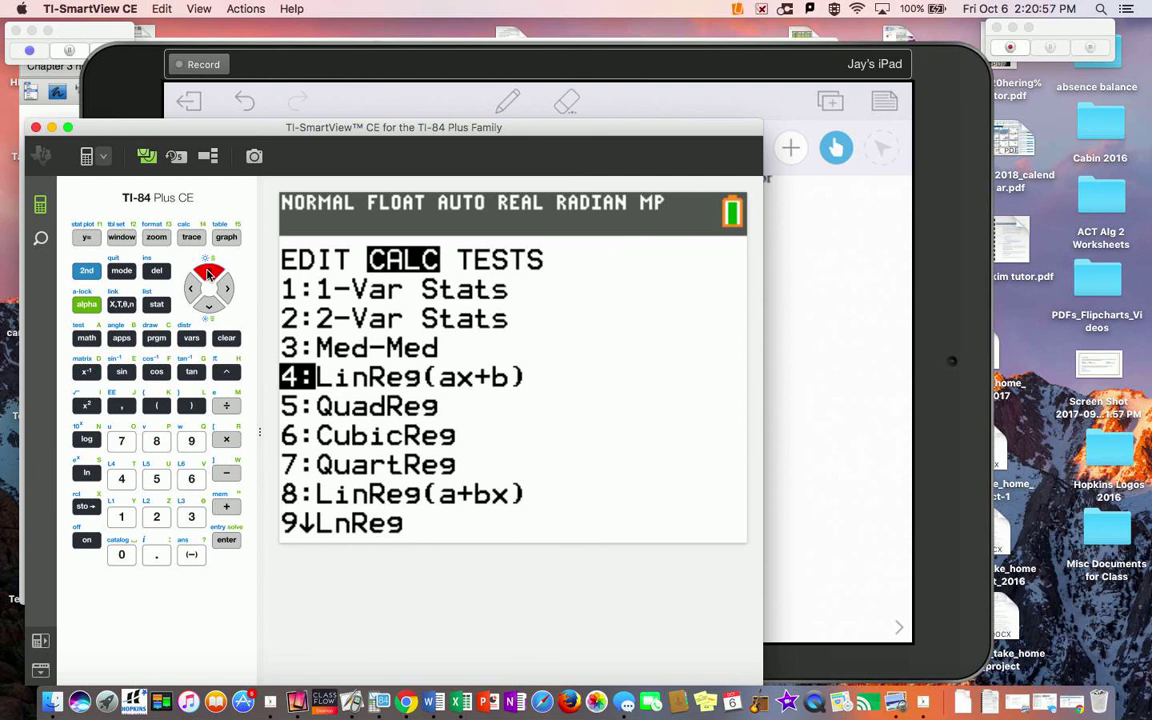
- Look through the remaining regression commands for the logarithmic, exponential and power models LnReg, ExpReg and PwrReg
click(208, 306)
click(208, 306)
click(208, 306)
click(208, 306)
click(208, 306)
click(208, 306)
click(208, 306)
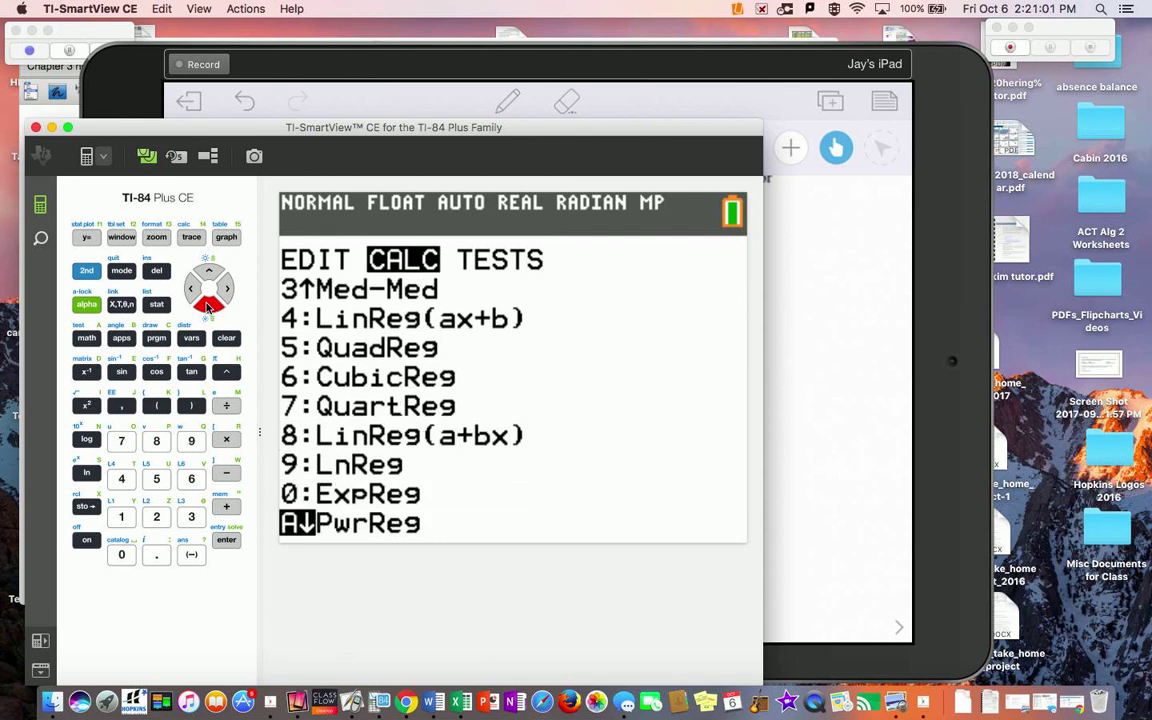
click(208, 306)
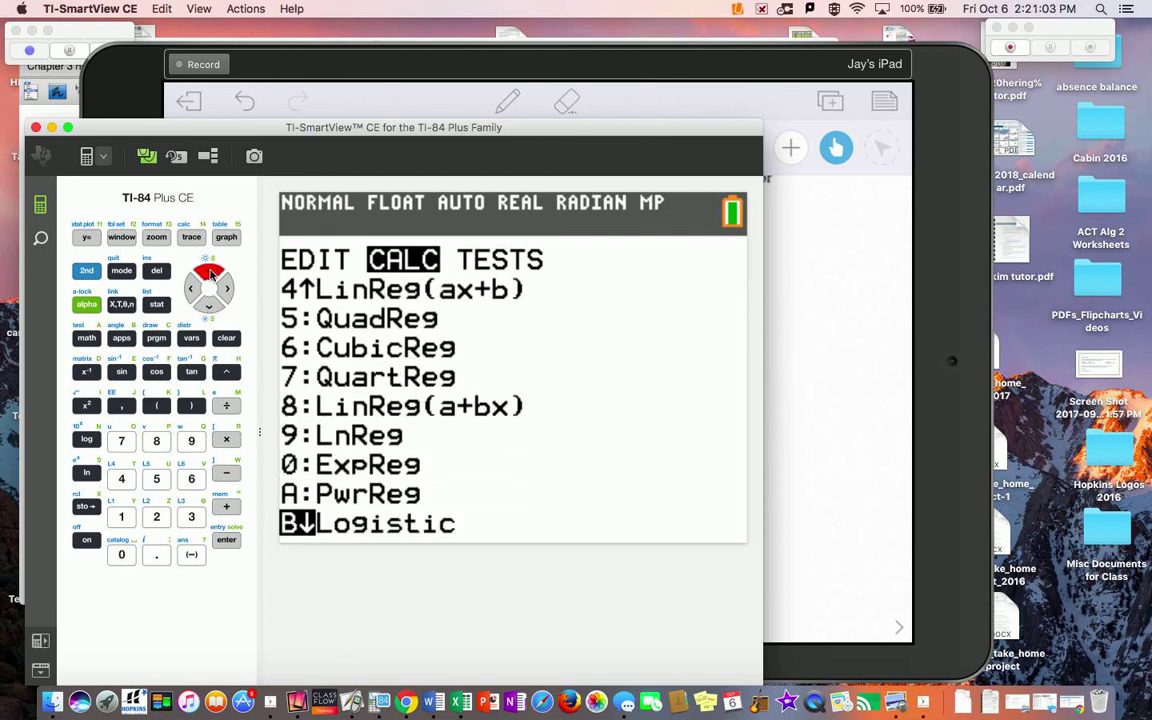
click(210, 272)
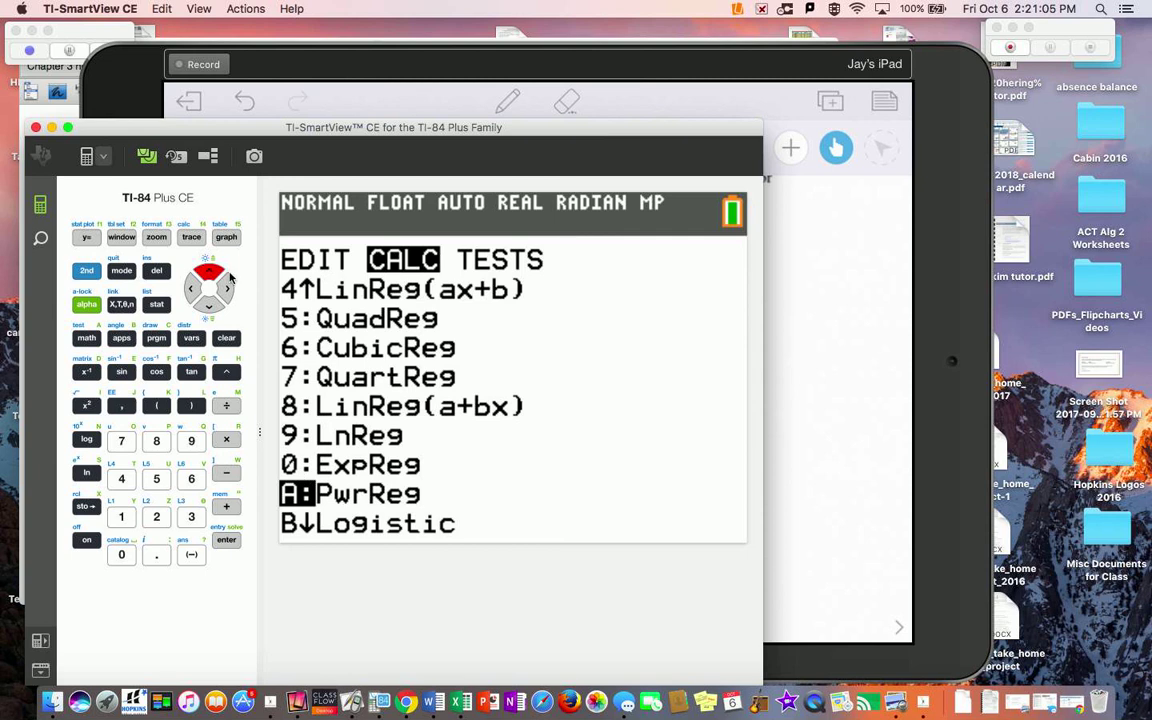
key(Up)
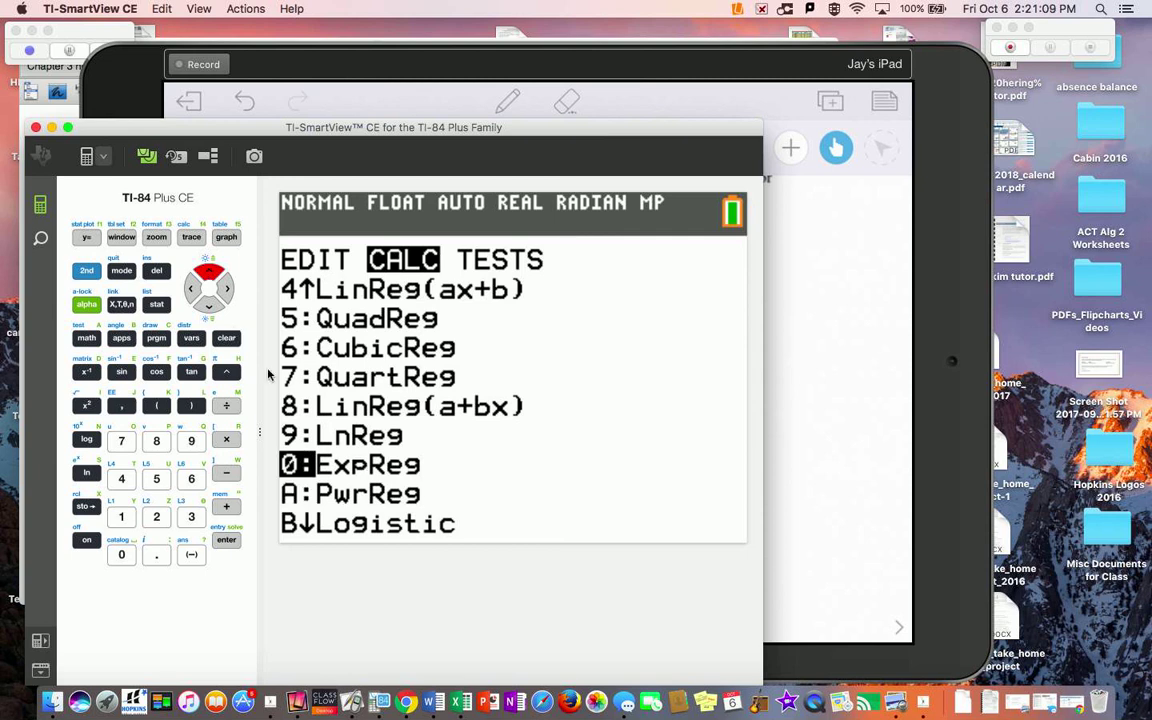
click(210, 305)
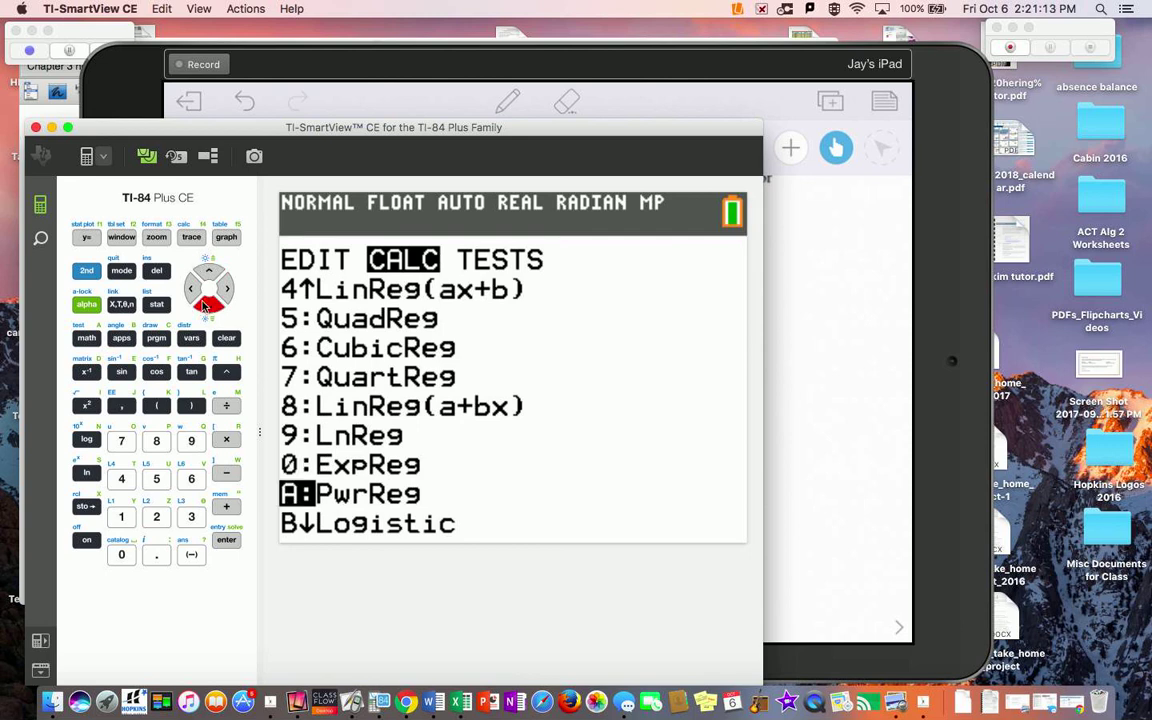
click(205, 306)
click(206, 308)
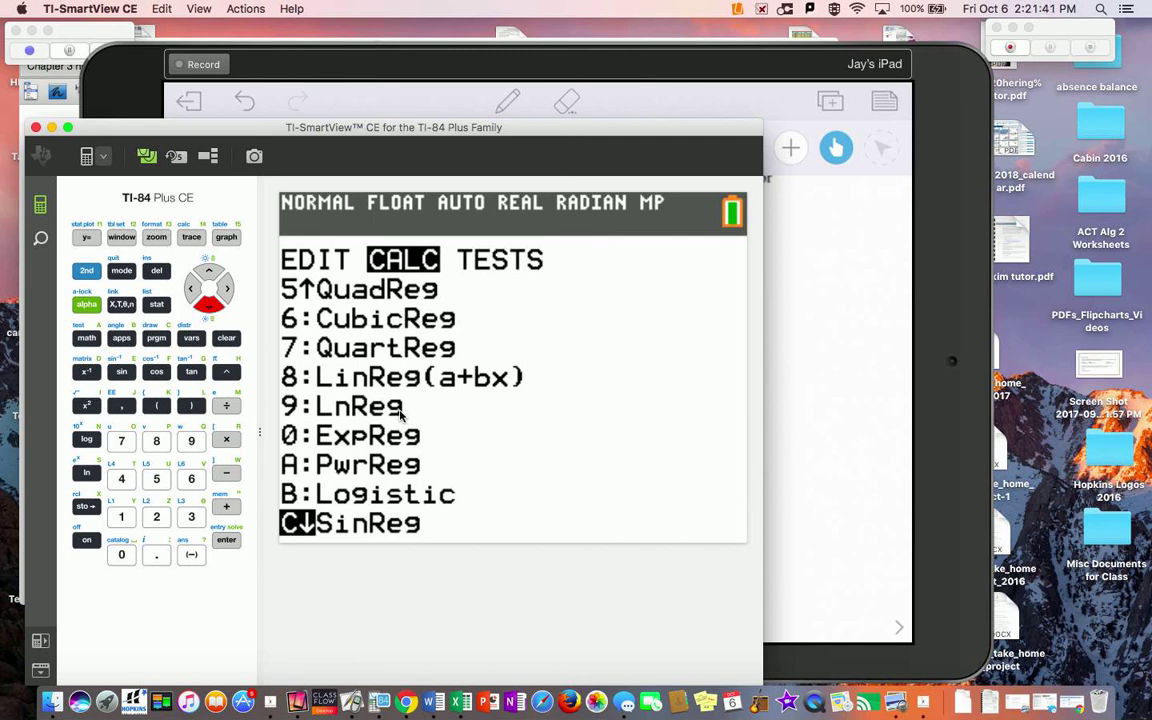
click(69, 51)
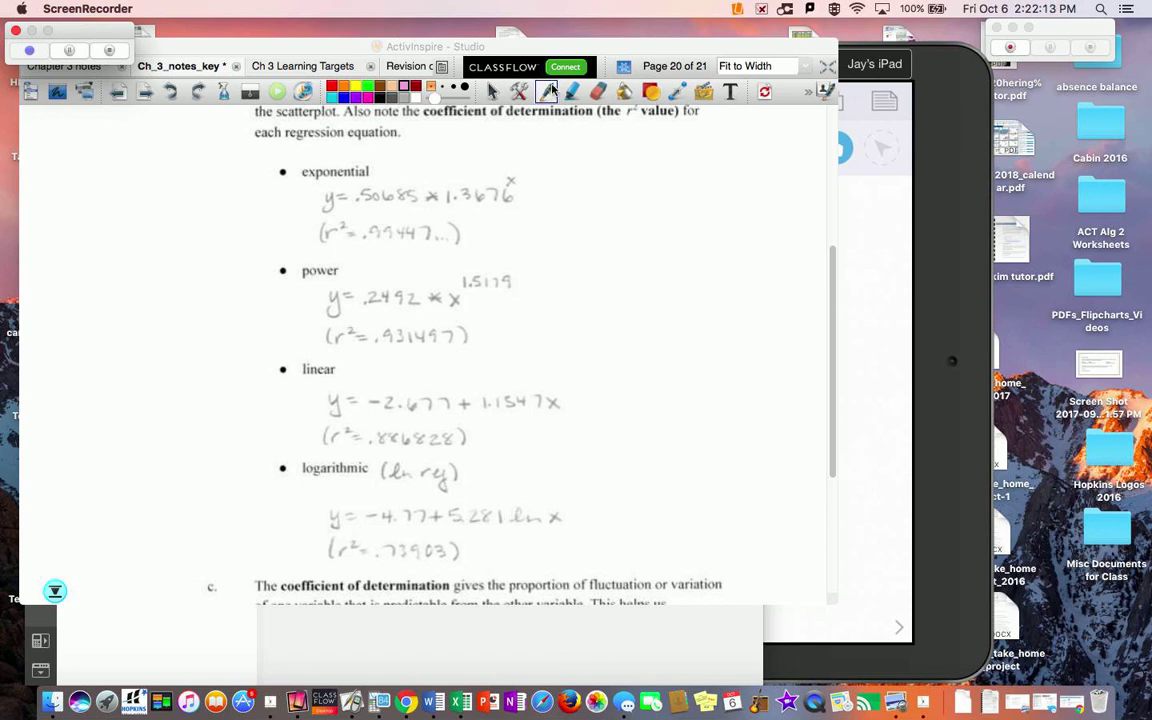
- On the ActivInspire answer key, sketch a pink logarithmic curve beside the logarithmic model and a red exponential curve beside the exponential model
click(601, 525)
mouse_move(600, 518)
mouse_down()
mouse_move(602, 470)
mouse_move(660, 444)
mouse_up()
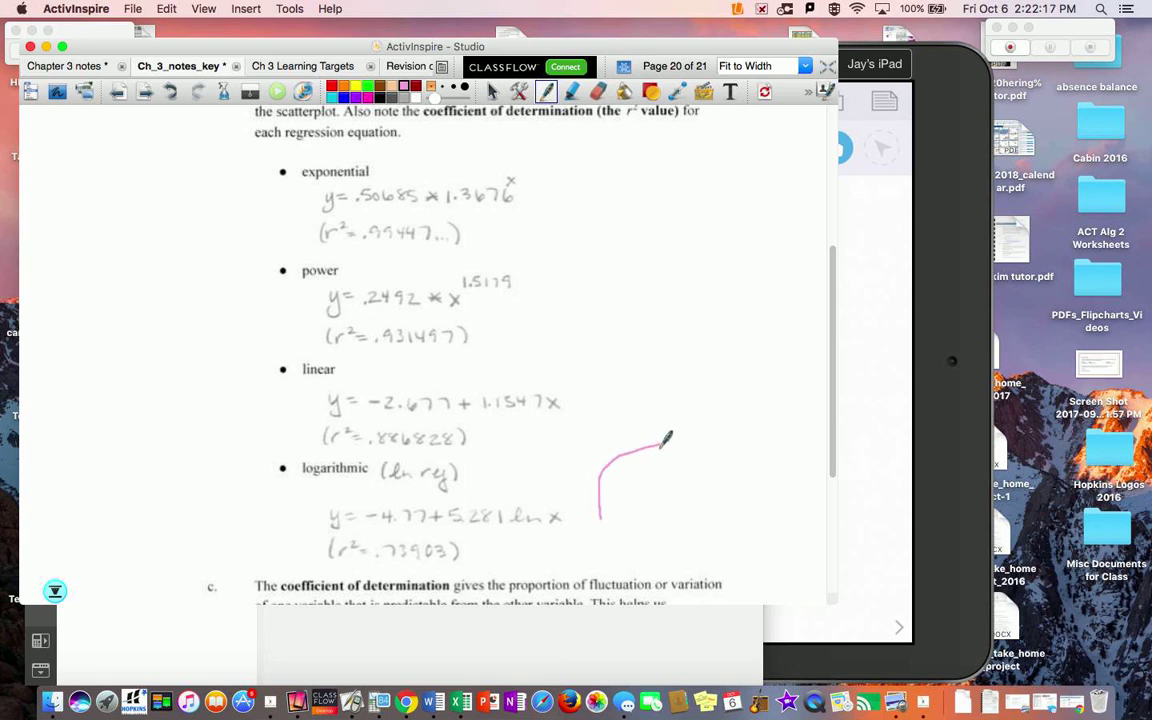
click(330, 93)
mouse_move(618, 257)
mouse_down()
mouse_move(687, 215)
mouse_move(693, 177)
mouse_up()
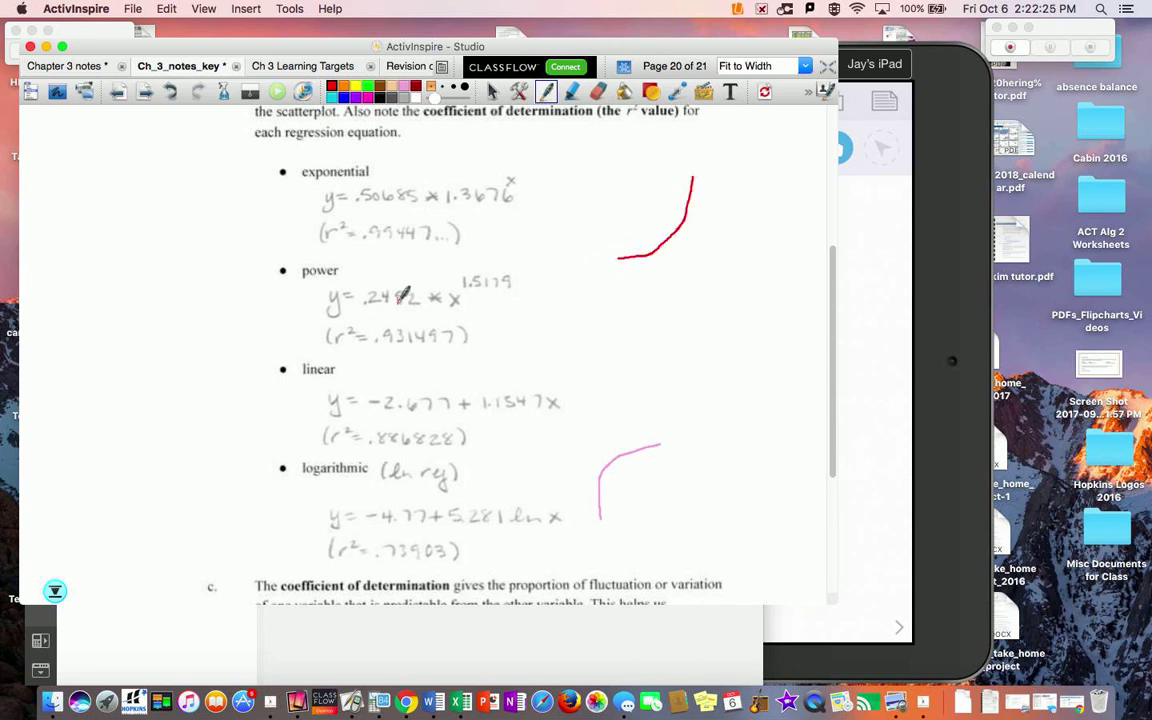
- Underline .88 in the linear model's r² in red and cross out the linear and logarithmic bullets
drag(379, 452, 398, 452)
drag(277, 367, 299, 385)
drag(272, 456, 292, 490)
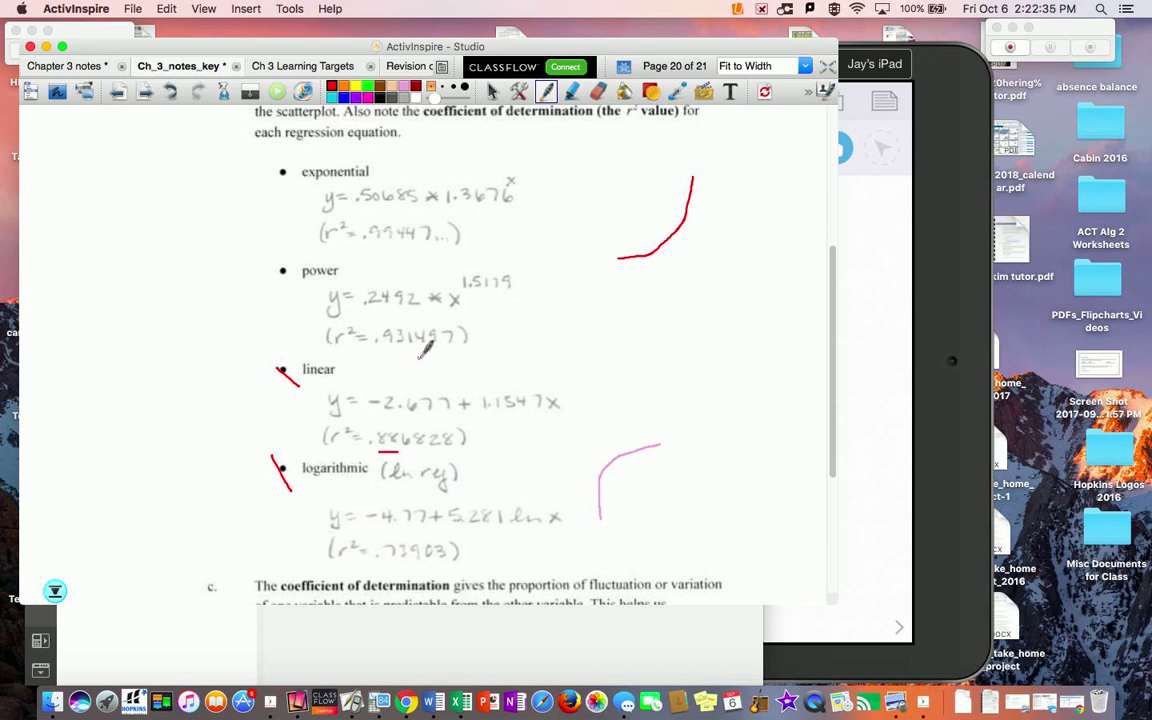
- Underline .93 in the power model's r², .99 in the exponential model's r², and the exponential equation in red
drag(377, 347, 397, 346)
drag(362, 243, 393, 243)
drag(352, 213, 521, 208)
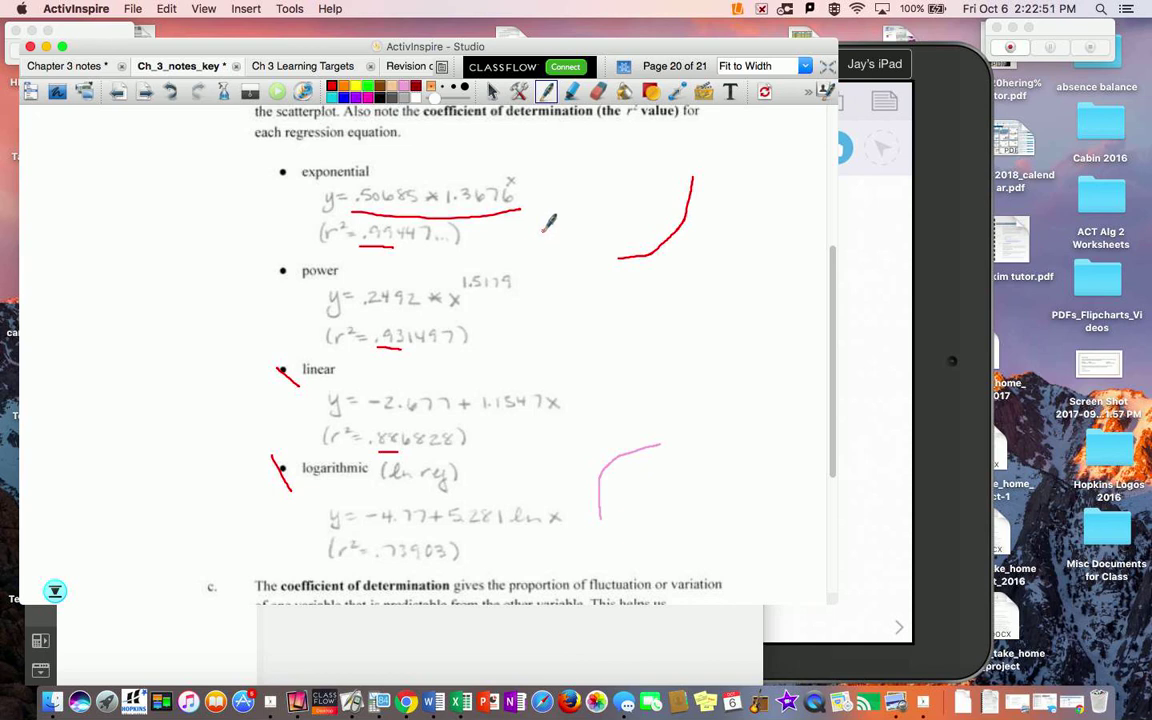
click(78, 30)
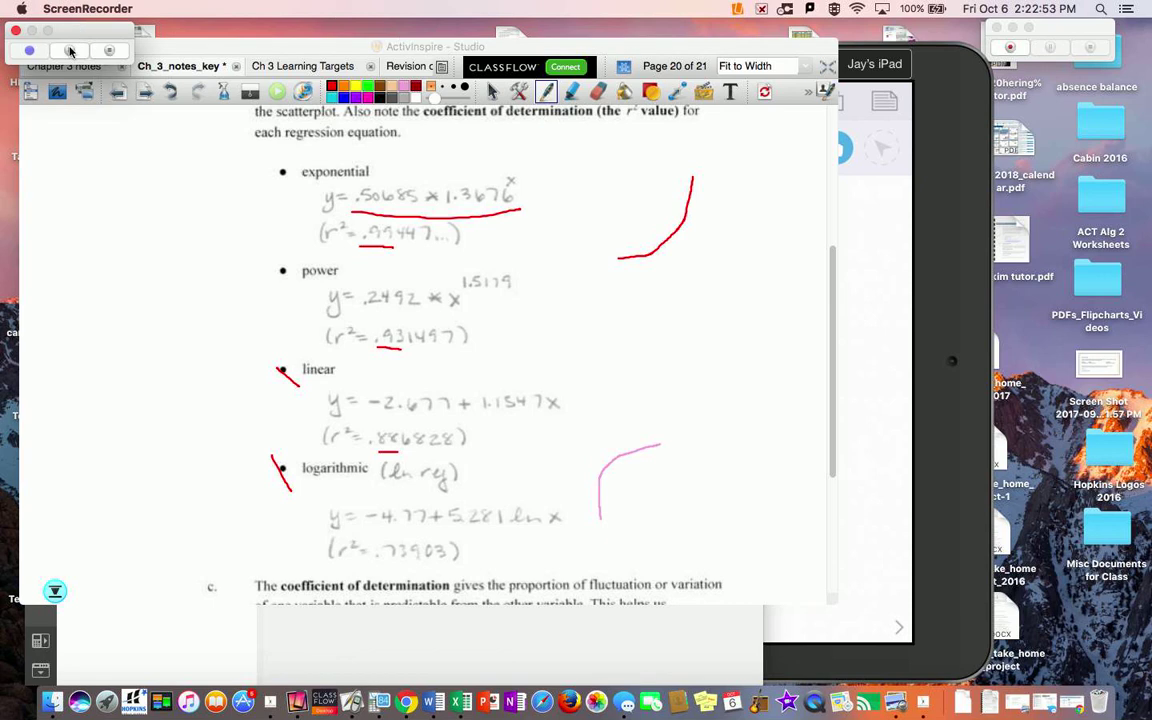
click(69, 51)
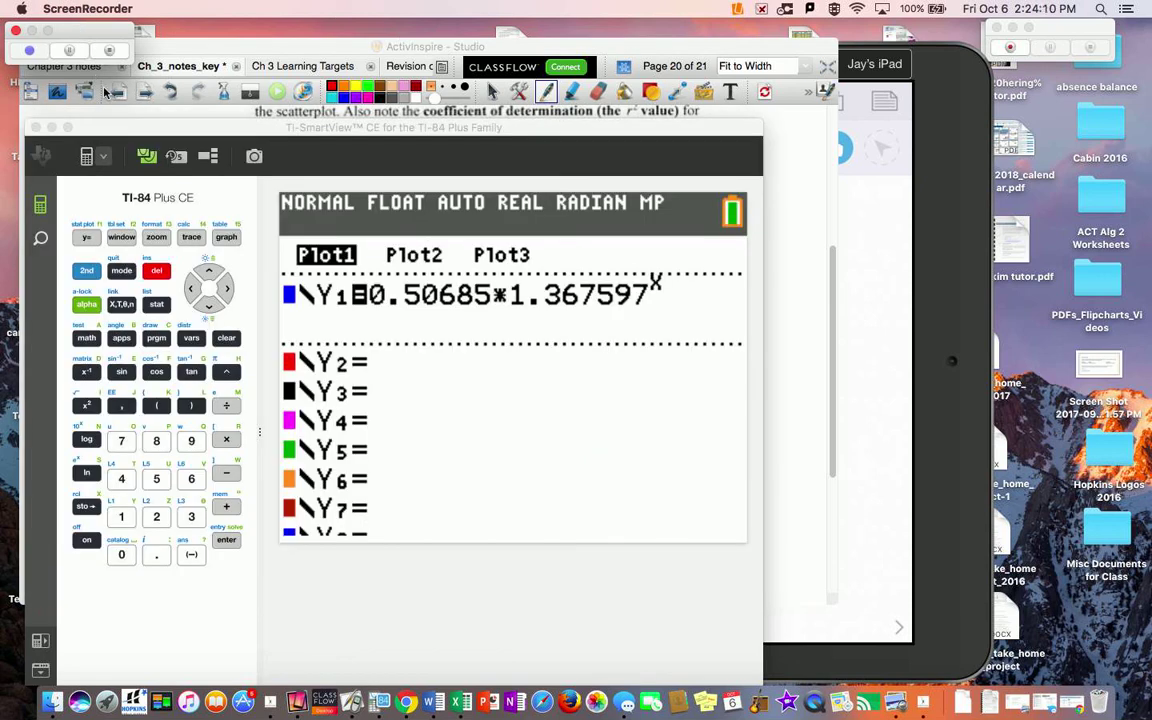
- In TI-SmartView CE, step through the exponential equation in Y1, 0.50685*1.367597^X, and graph it with the scatter plot
click(227, 291)
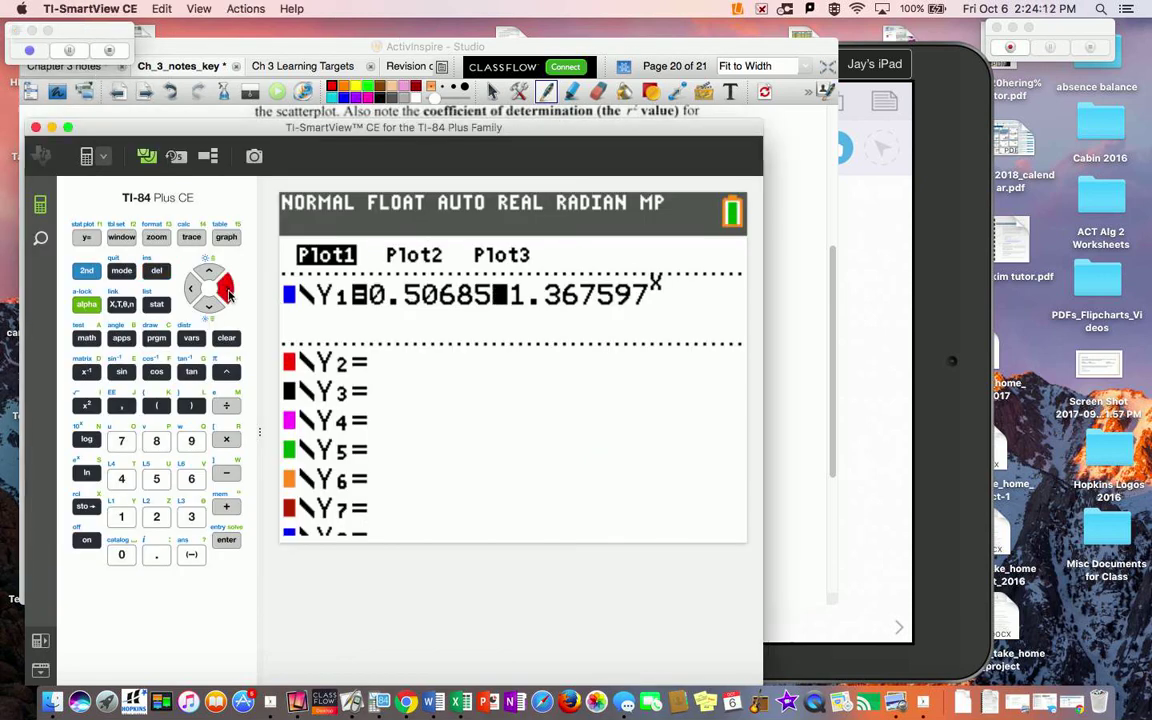
click(227, 291)
click(227, 291)
click(227, 291)
click(227, 291)
click(227, 291)
click(227, 291)
click(227, 291)
click(227, 291)
key(x)
click(227, 291)
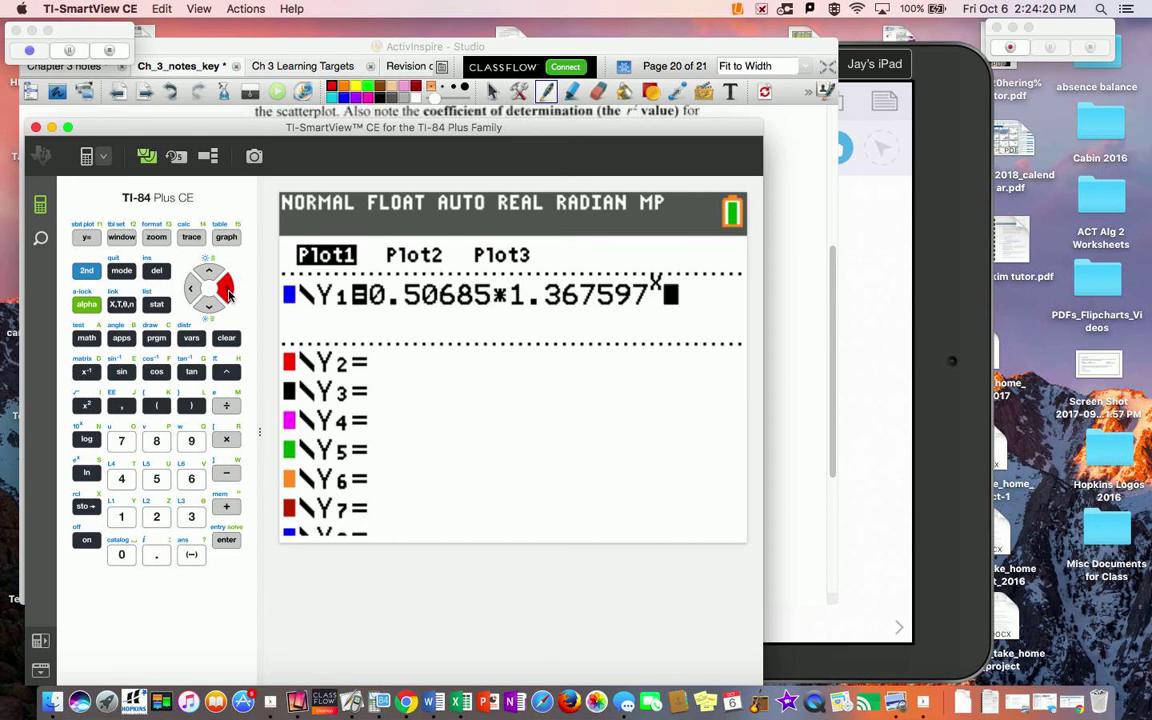
click(227, 240)
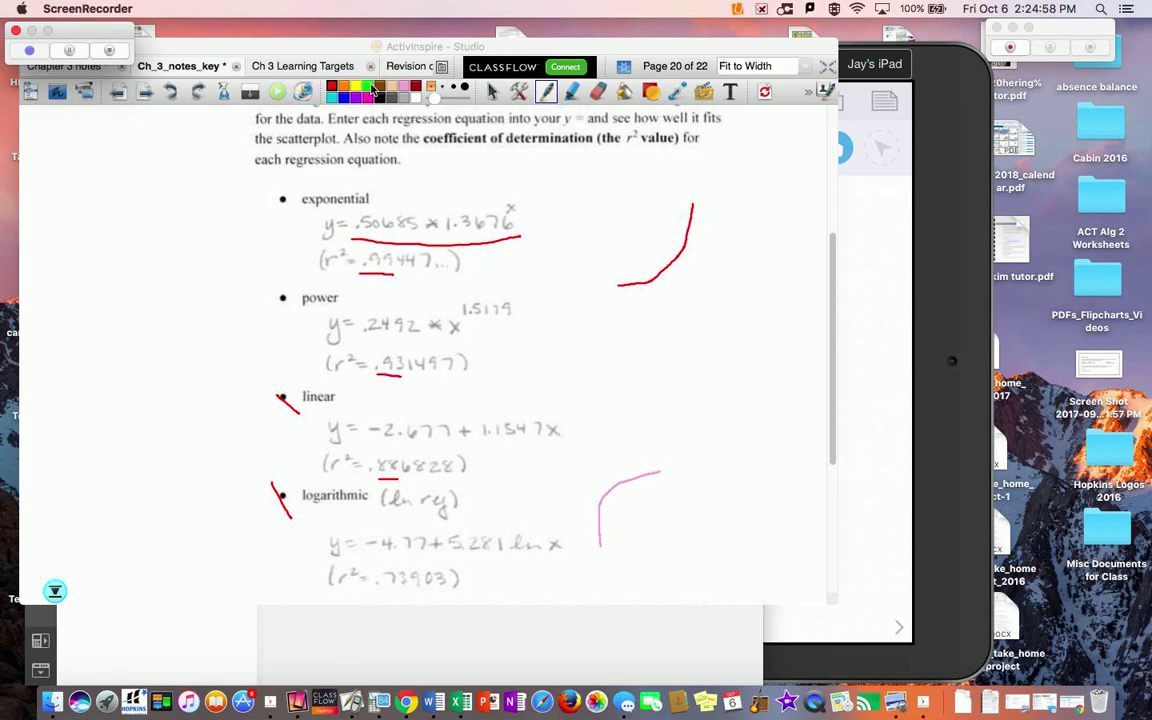
- Circle the exponential model, including its equation and r² value, in purple on the ActivInspire answer key
click(326, 96)
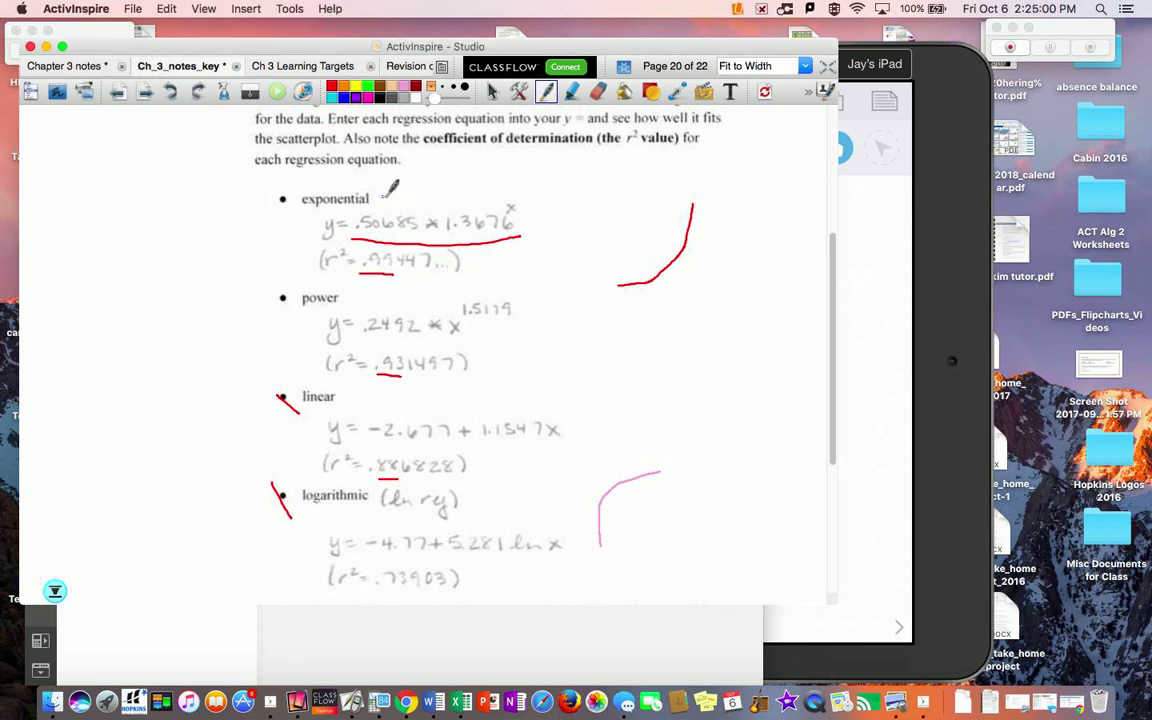
mouse_move(394, 196)
mouse_down()
mouse_move(352, 180)
mouse_move(275, 183)
mouse_move(302, 257)
mouse_move(348, 288)
mouse_move(509, 296)
mouse_move(535, 182)
mouse_move(376, 193)
mouse_up()
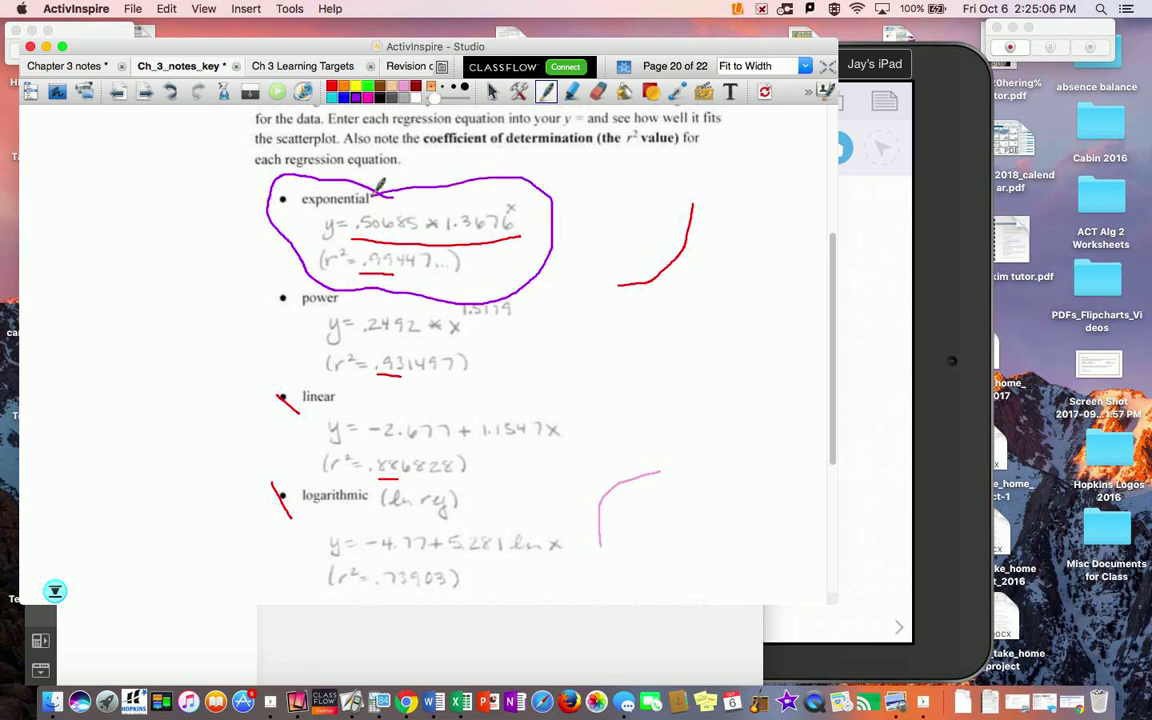
click(97, 40)
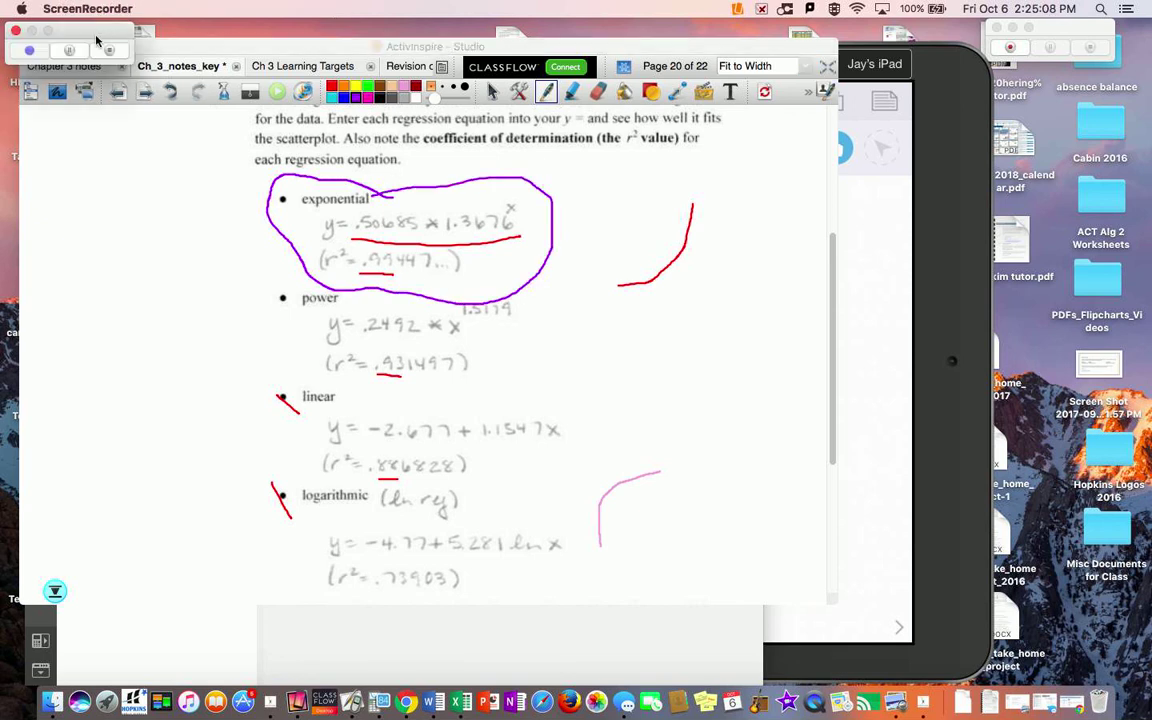
click(75, 52)
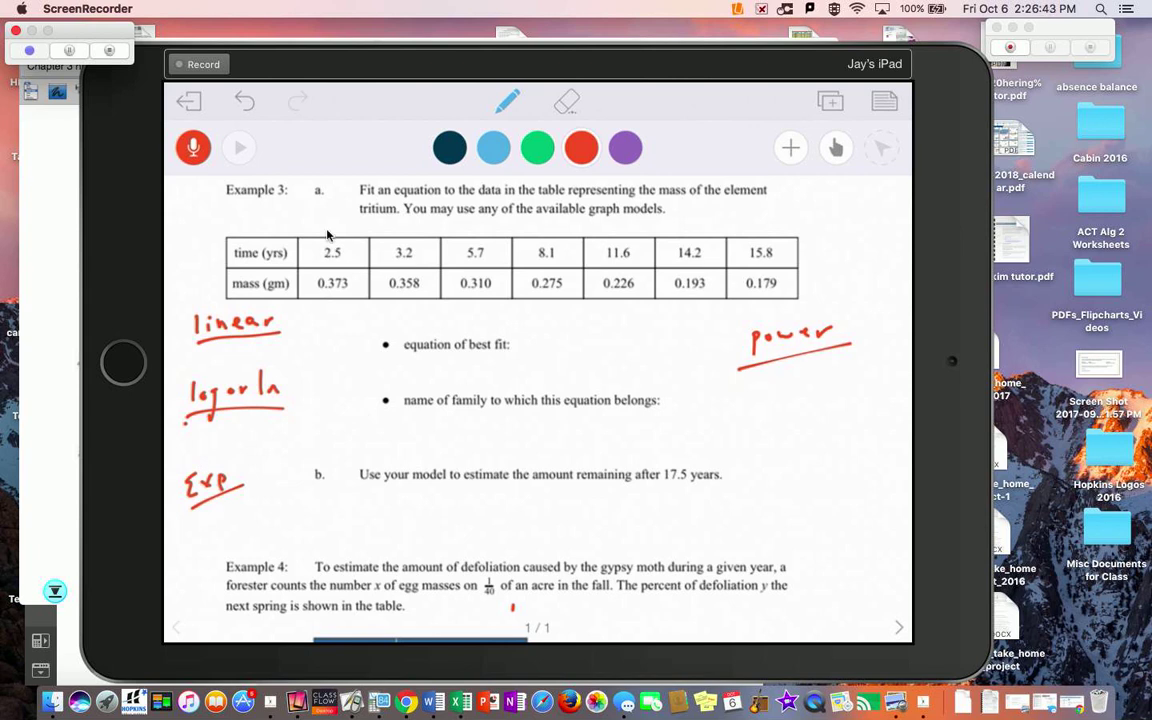
- On the mirrored iPad worksheet in Reflector 2, mark Example 3's time row X and L1 and its mass row Y and L2
click(221, 241)
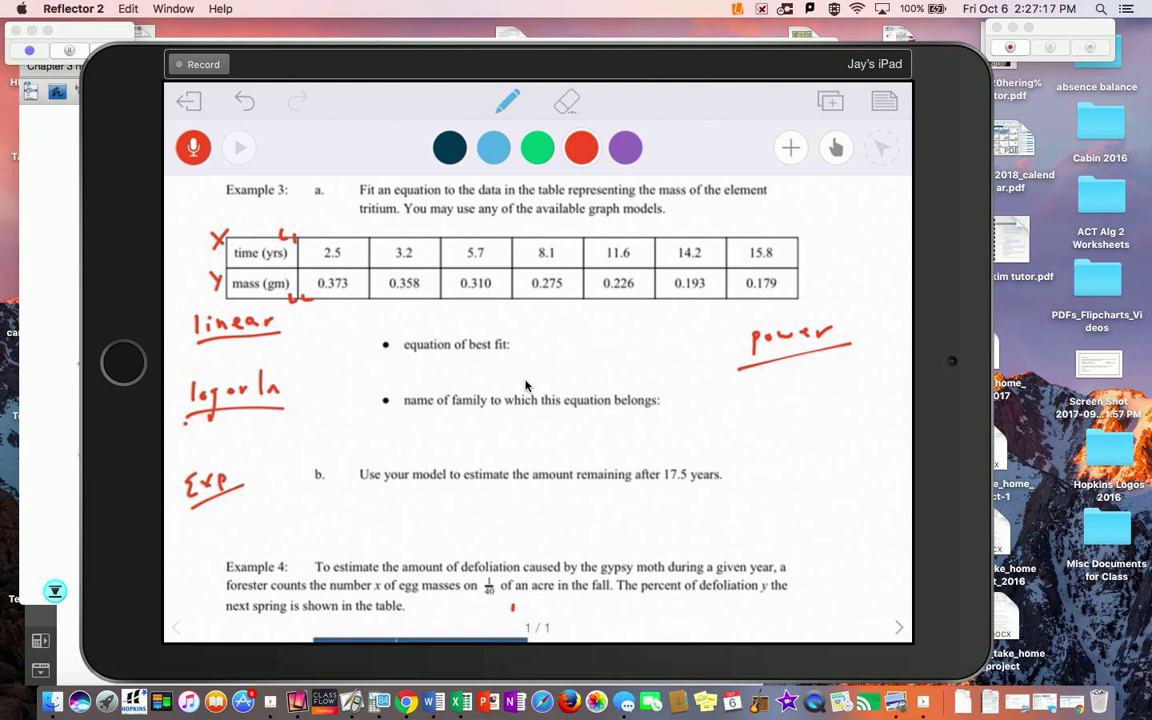
click(70, 51)
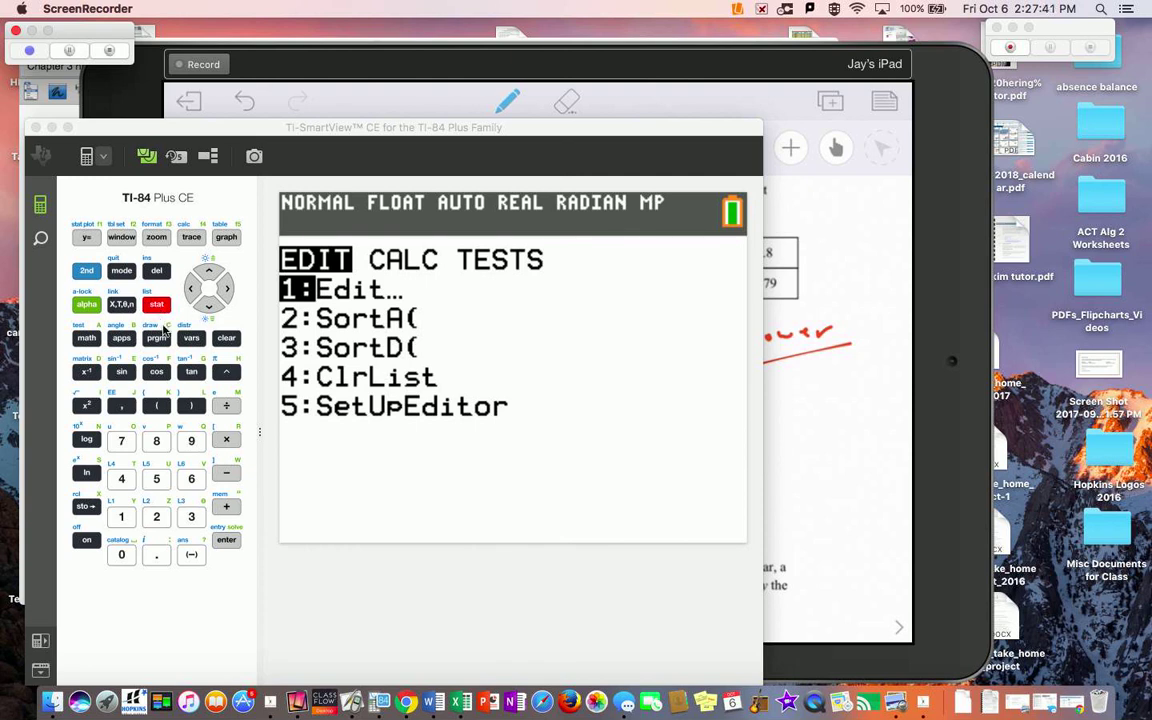
- Open the list editor in TI-SmartView CE and clear the old data from L2 and L1
click(227, 540)
click(228, 541)
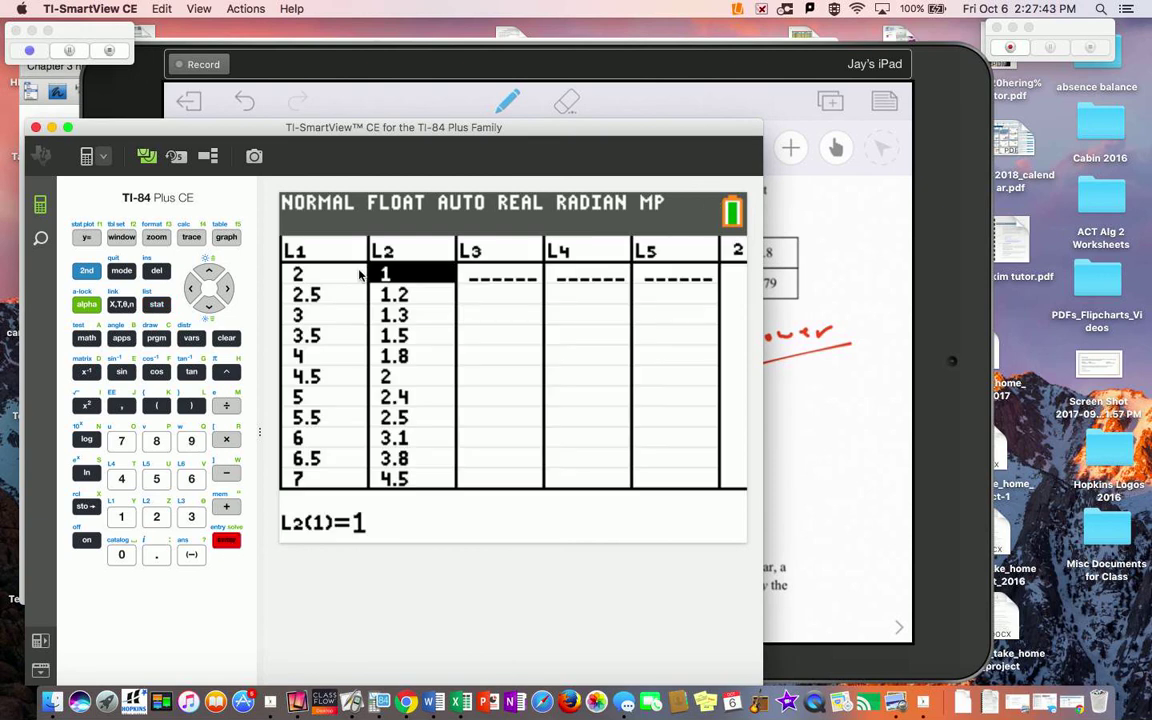
click(212, 272)
key(Escape)
click(211, 303)
click(197, 286)
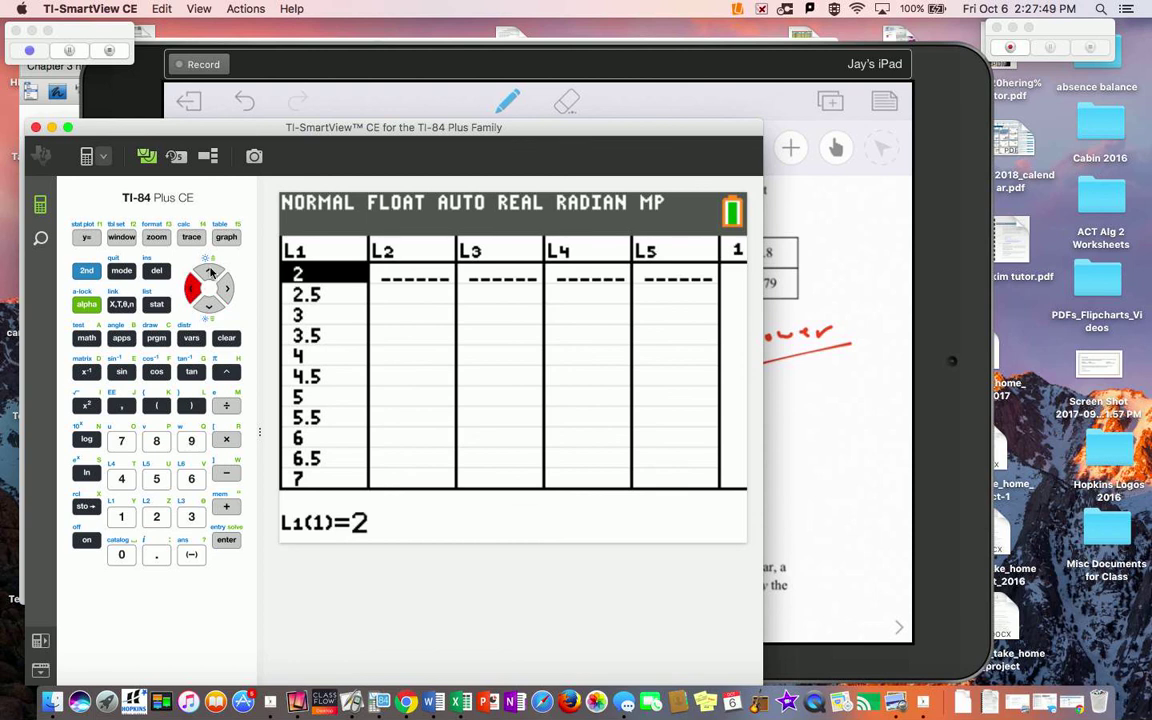
click(208, 271)
key(Escape)
click(211, 309)
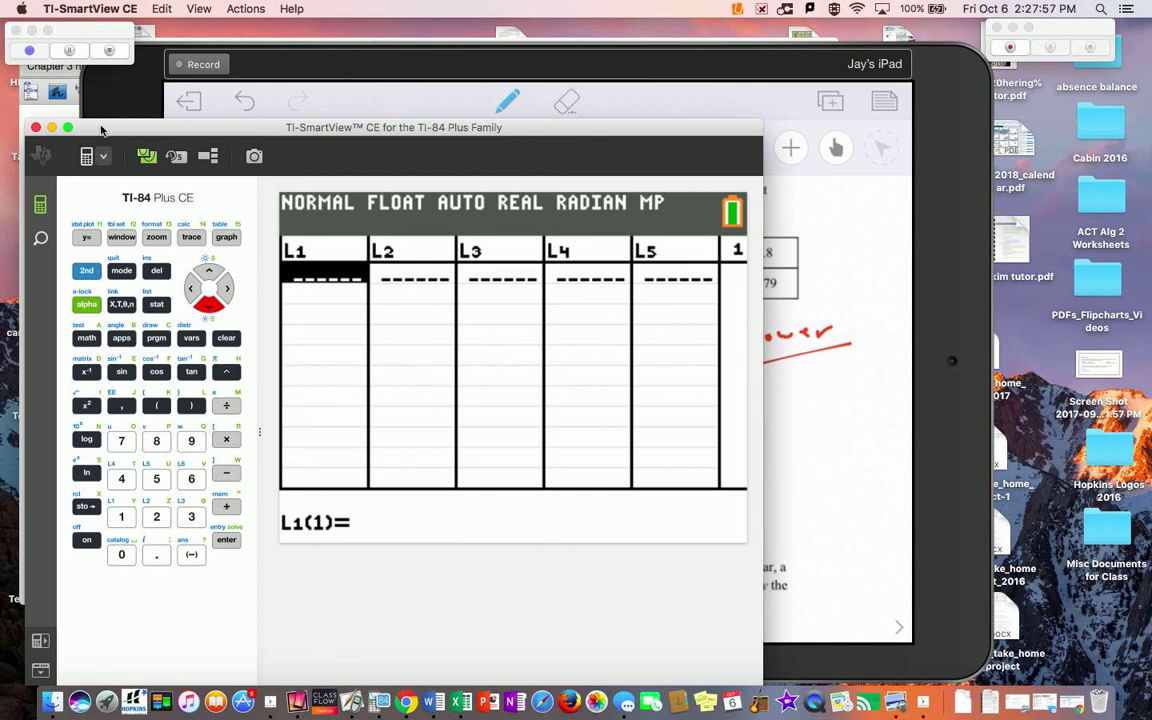
click(72, 53)
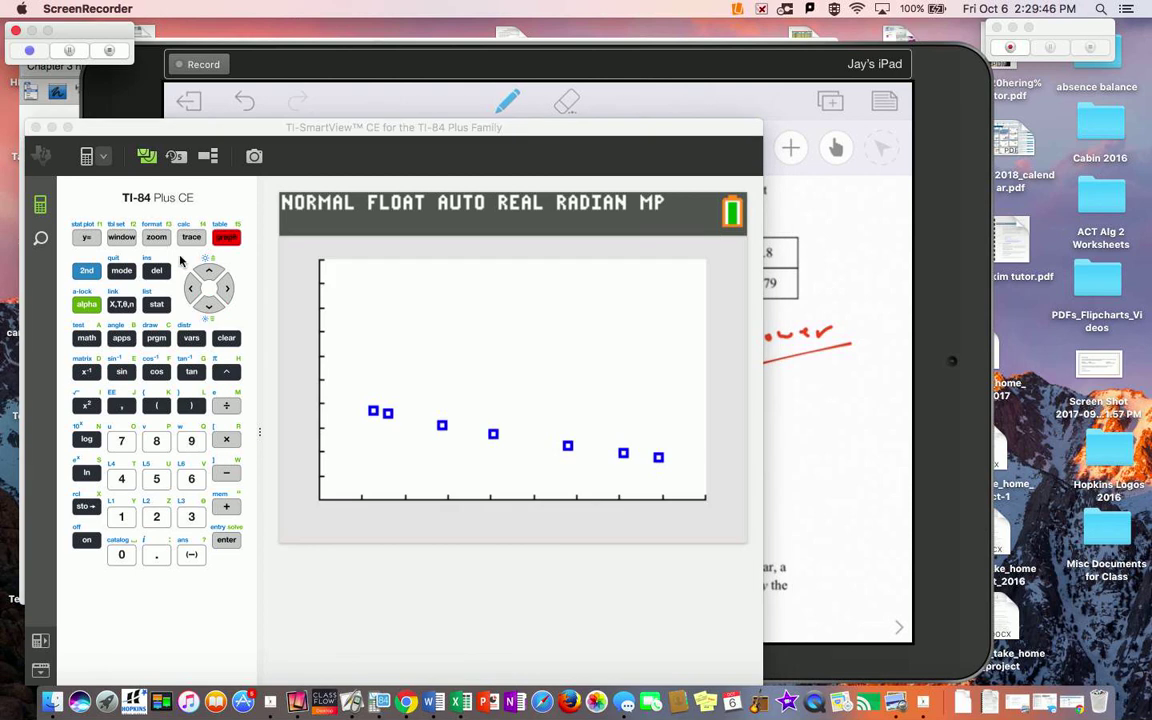
- Check the Example 3 data in L1 and L2 and the graph window settings, and redisplay the scatter plot
click(158, 305)
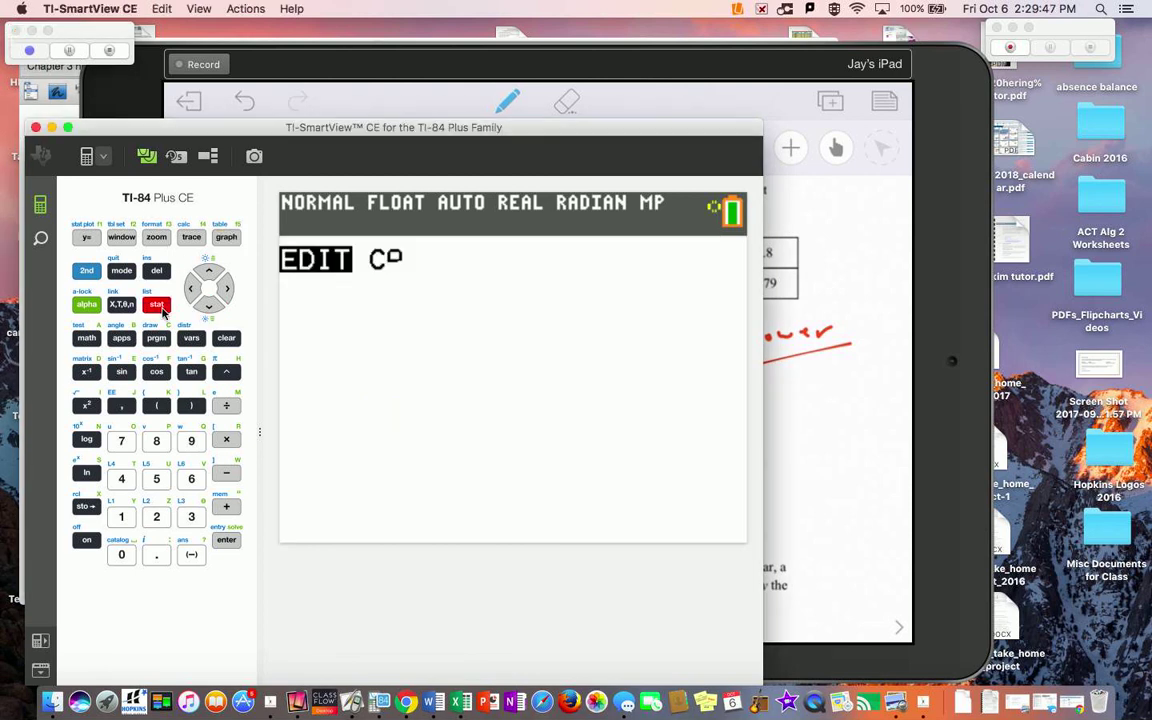
click(226, 540)
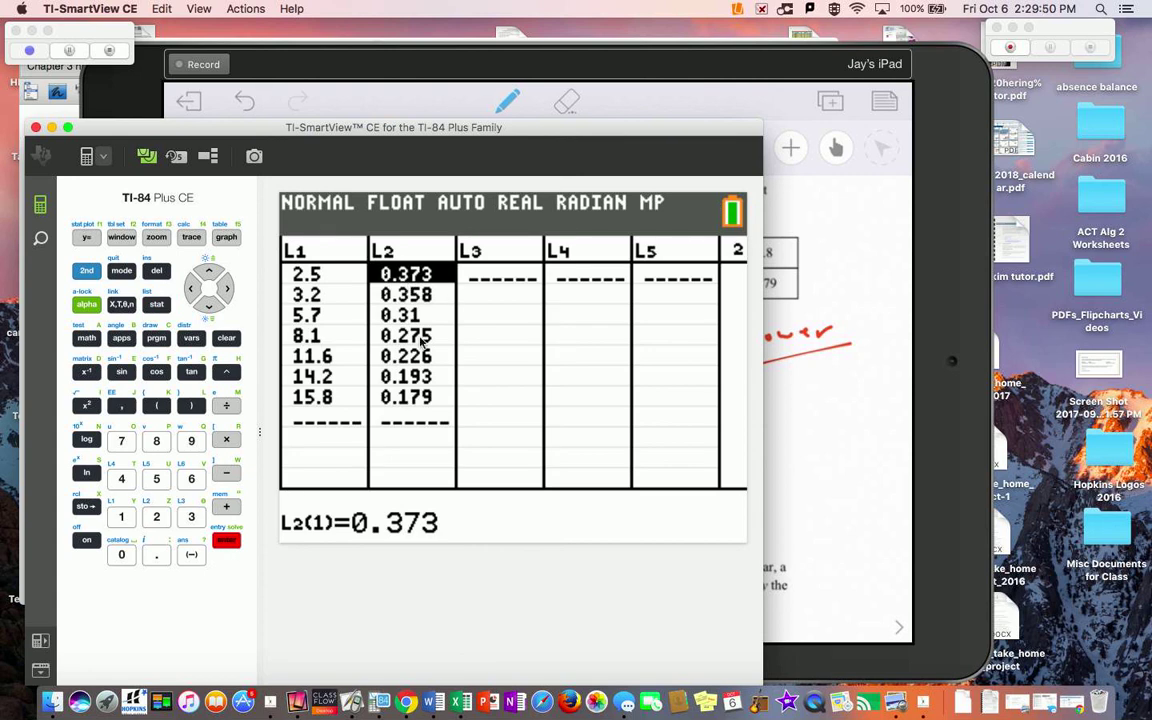
click(120, 237)
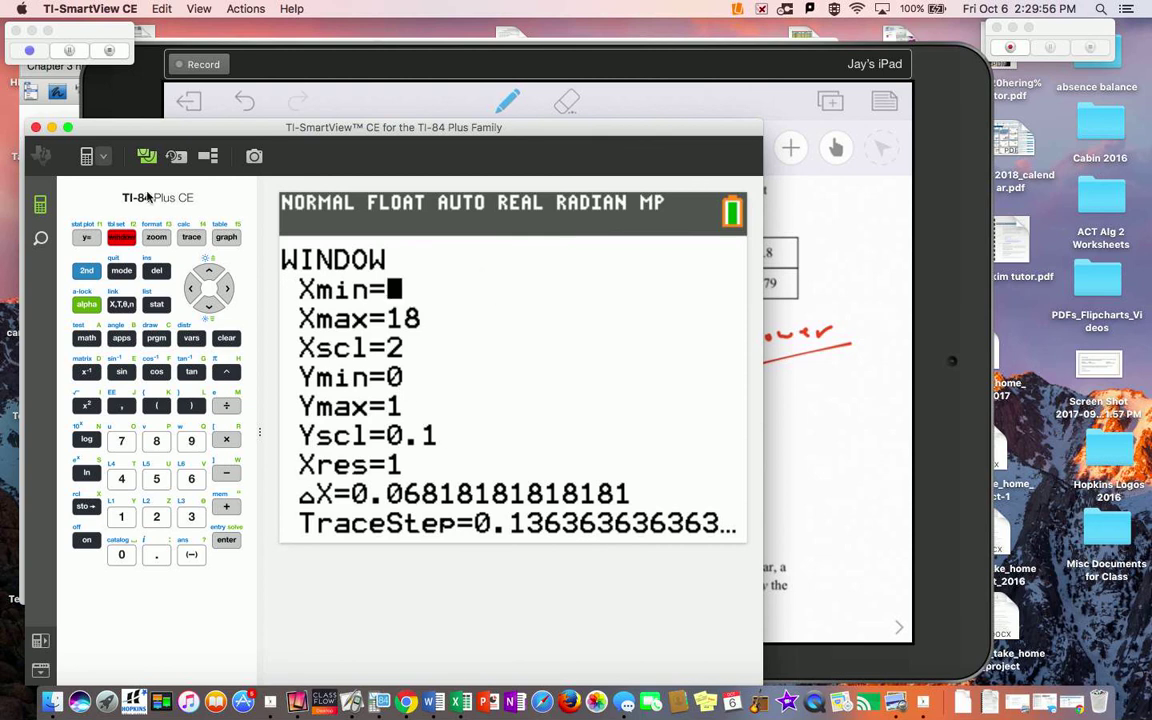
click(227, 238)
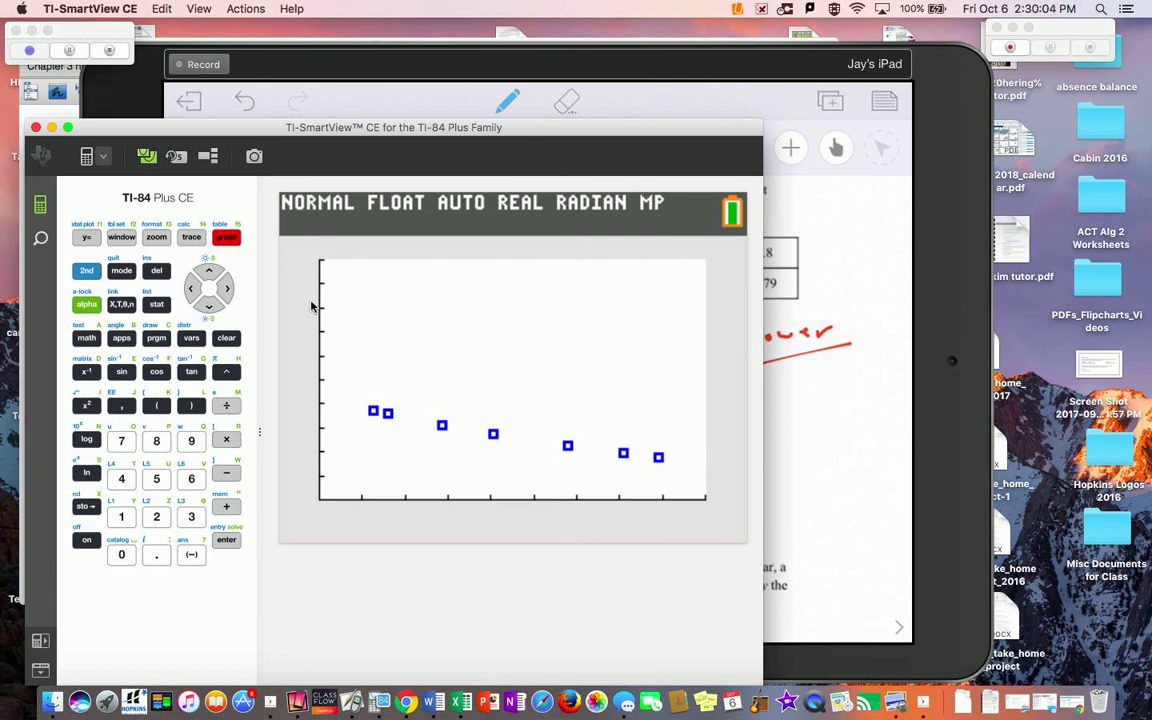
- On the ActivInspire answer key, check off the linear, logarithmic and power models in red and circle the exponential model
click(400, 69)
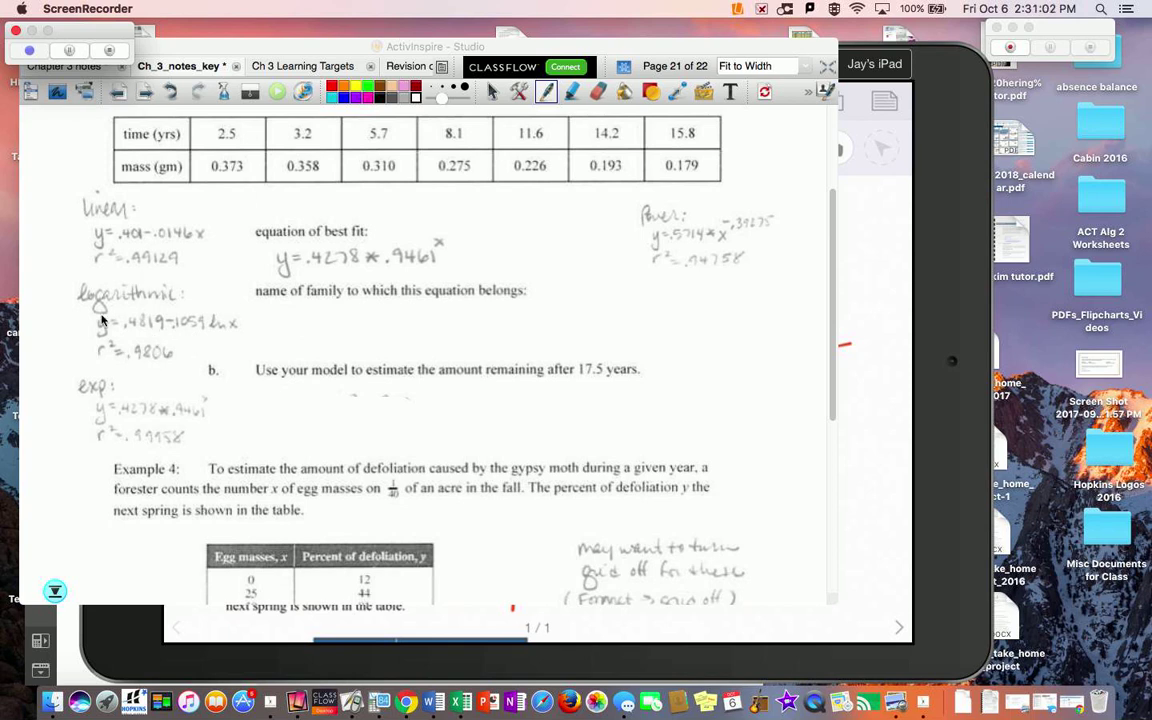
click(330, 95)
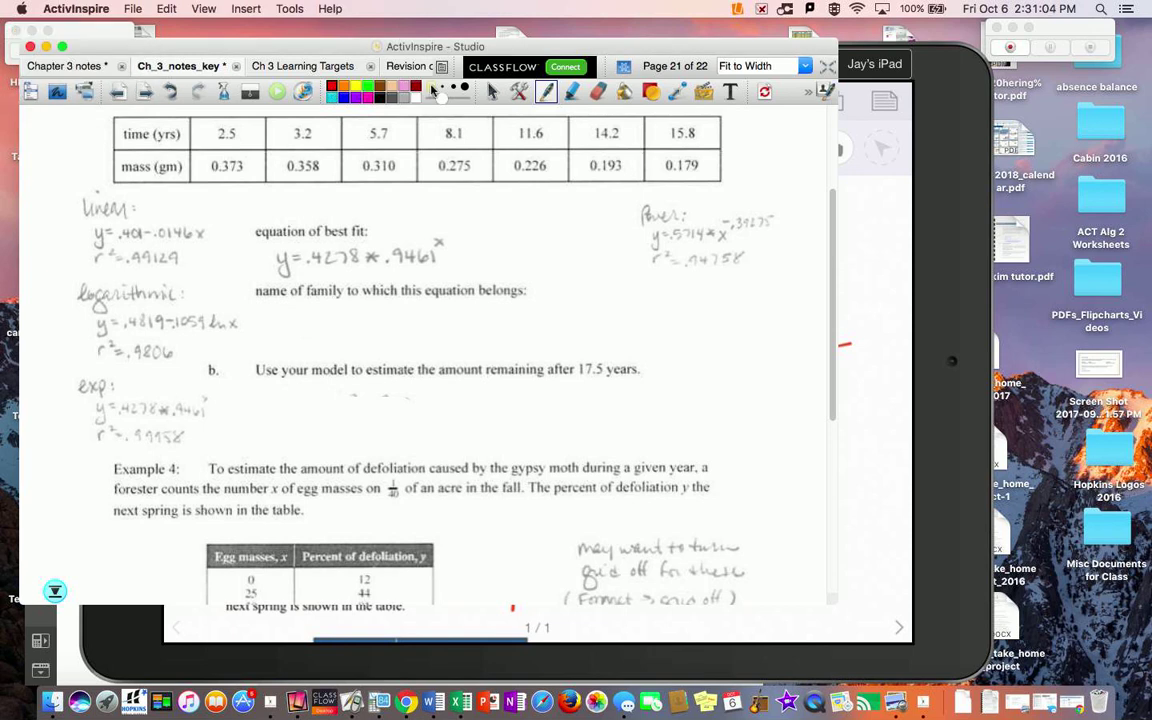
drag(60, 322, 98, 306)
drag(69, 236, 92, 228)
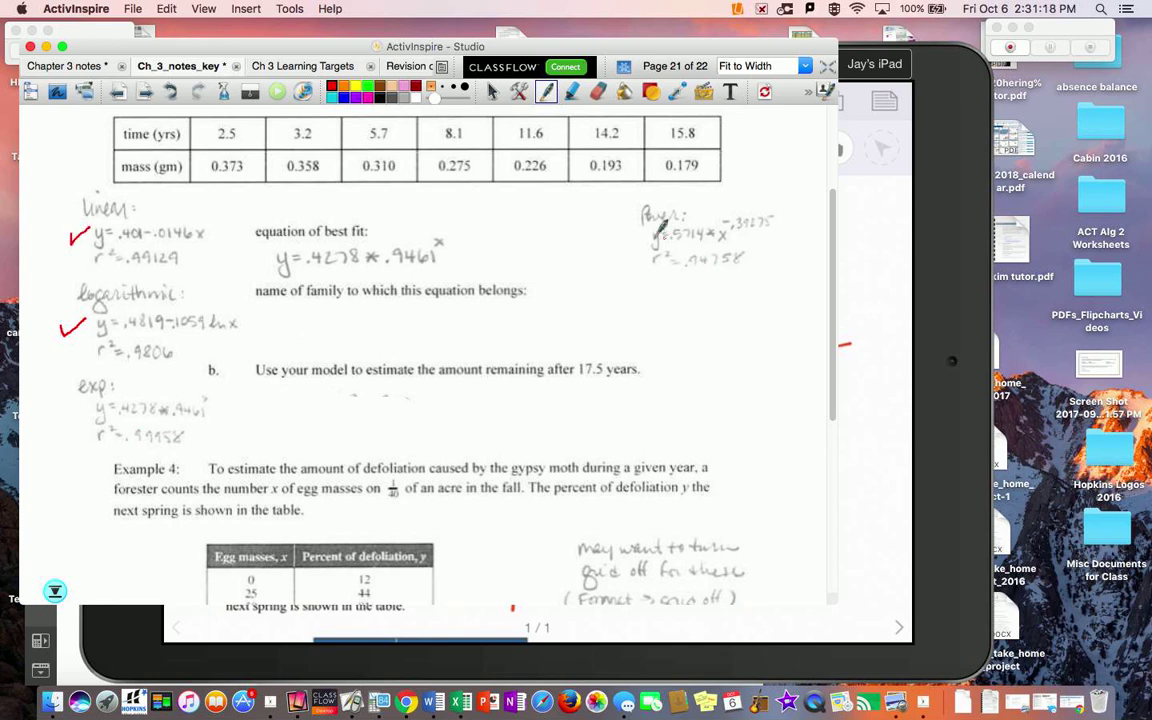
drag(621, 243, 640, 232)
mouse_move(80, 372)
mouse_down()
mouse_move(68, 428)
mouse_move(130, 460)
mouse_move(212, 452)
mouse_move(218, 370)
mouse_move(78, 374)
mouse_up()
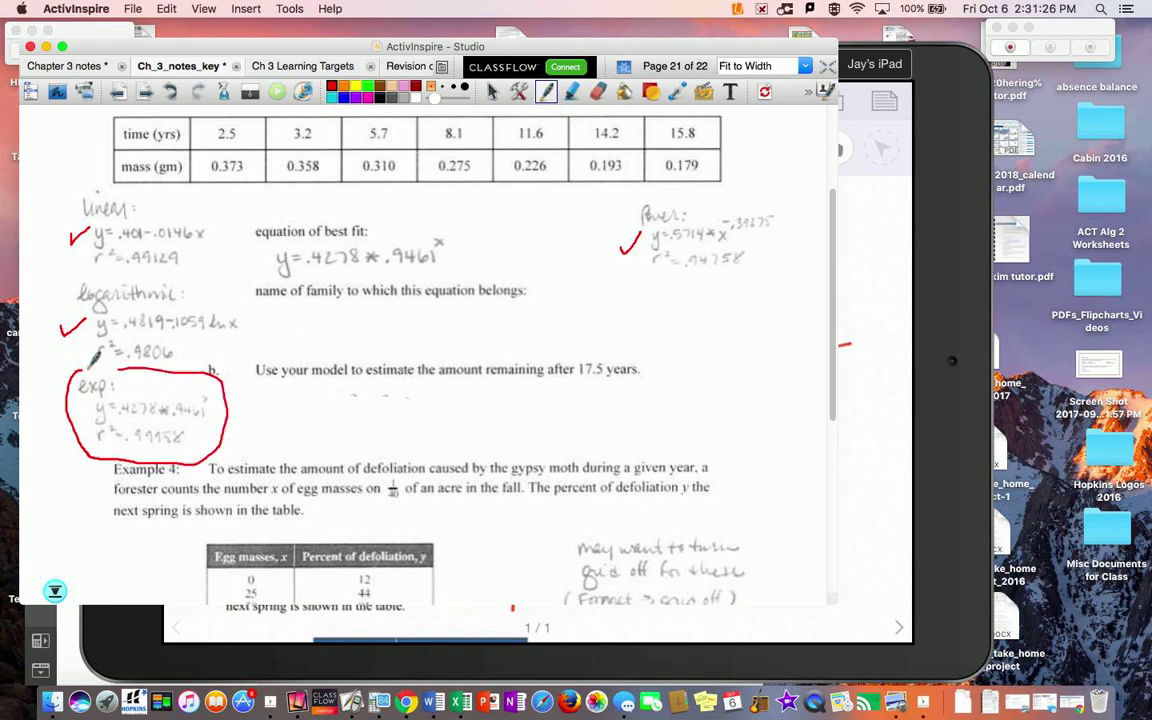
- Underline "Use your model" in red and "17.5" in blue, with a blue arrow from 17.5 to the exponential model
drag(257, 377, 330, 376)
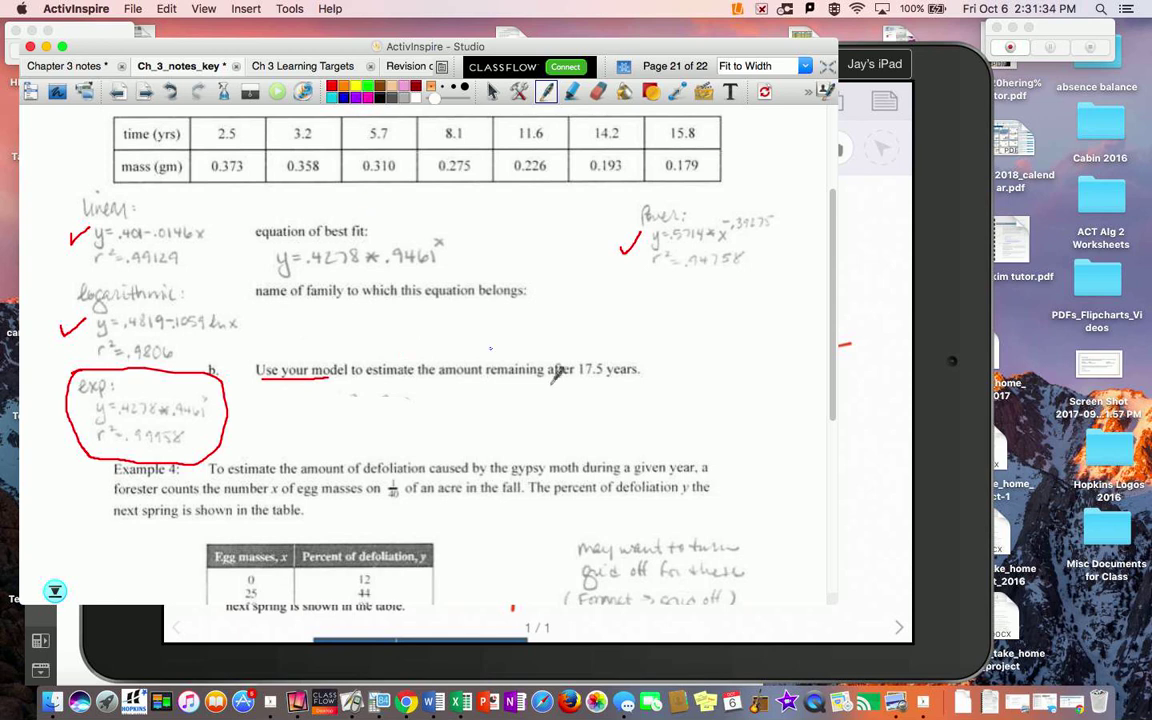
mouse_move(580, 380)
mouse_down()
mouse_move(620, 378)
mouse_move(394, 309)
mouse_move(255, 335)
mouse_move(224, 362)
mouse_move(215, 382)
mouse_move(229, 387)
mouse_up()
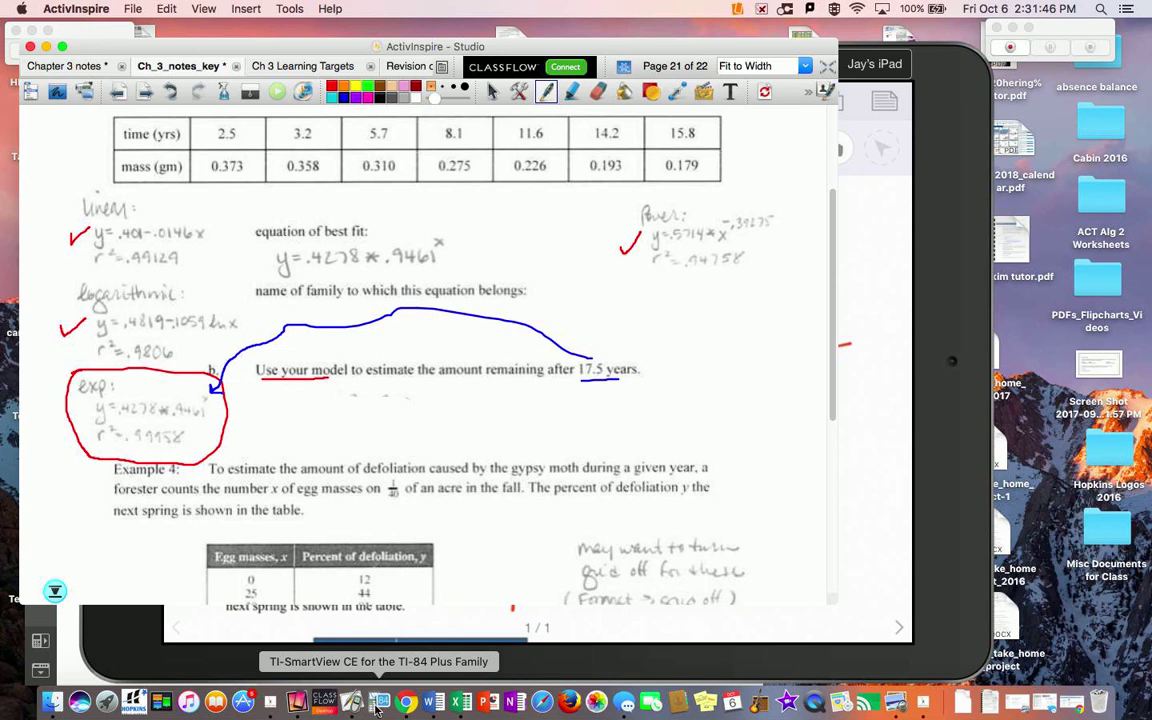
click(87, 46)
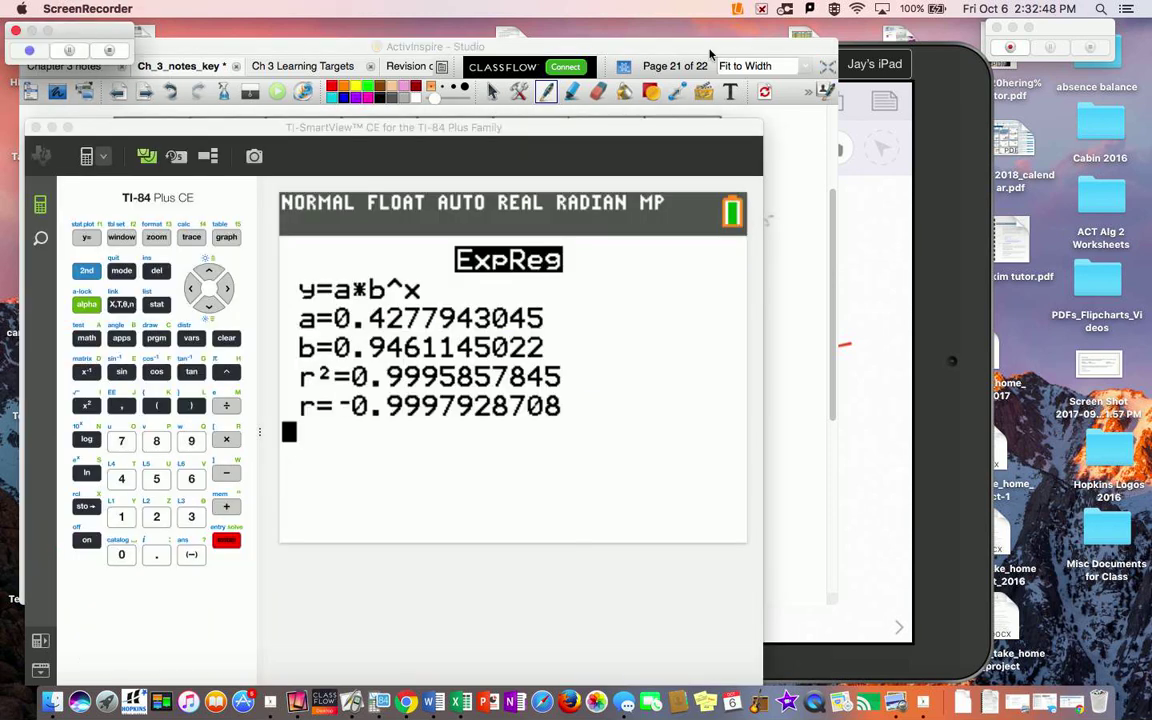
- Switch to TI-SmartView CE, clear the home screen and evaluate .42779*.94611^17.5
click(848, 72)
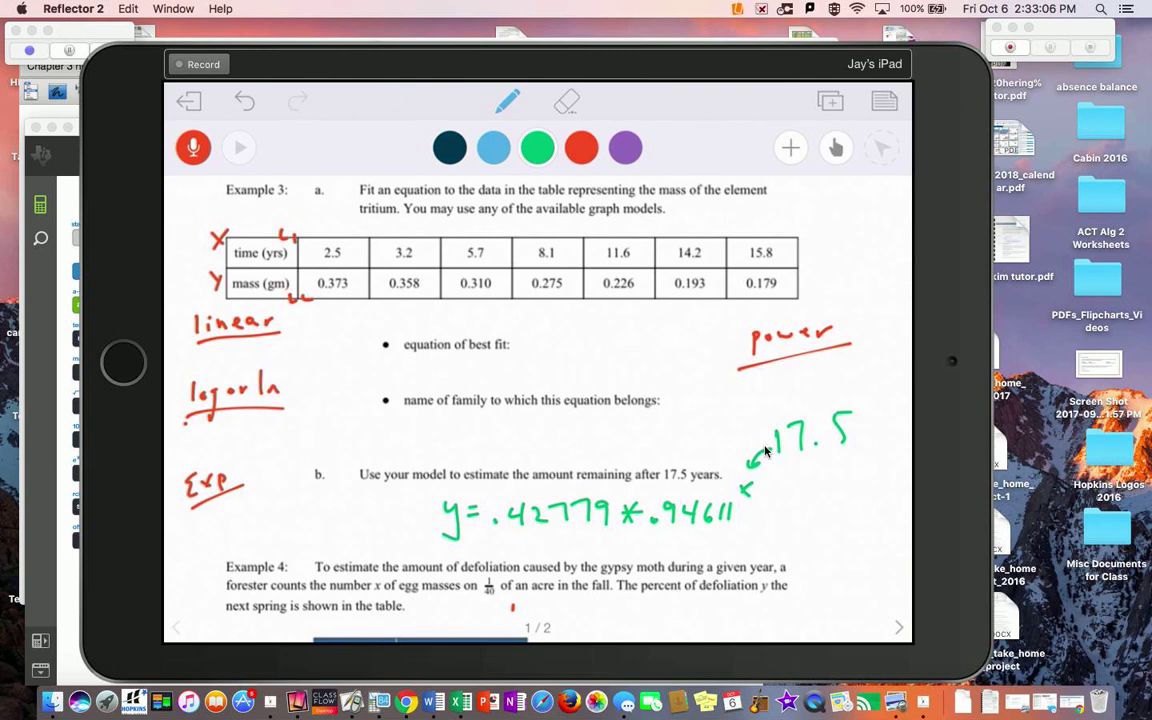
click(72, 194)
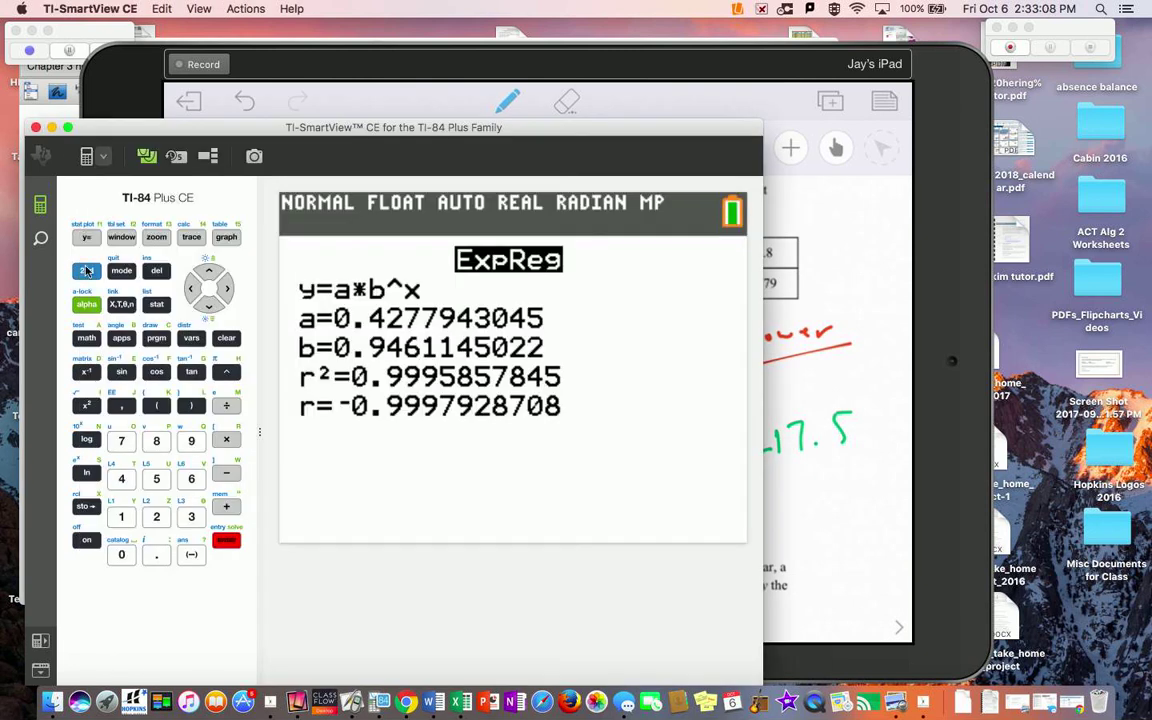
click(86, 270)
click(226, 339)
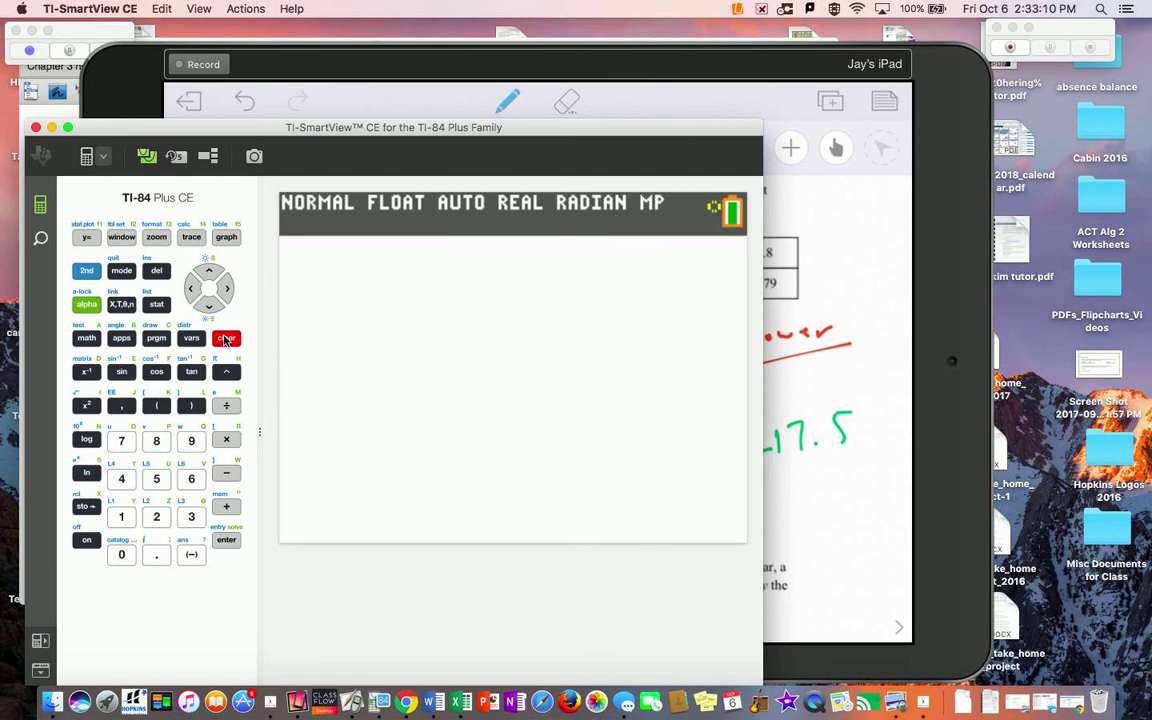
text(.42)
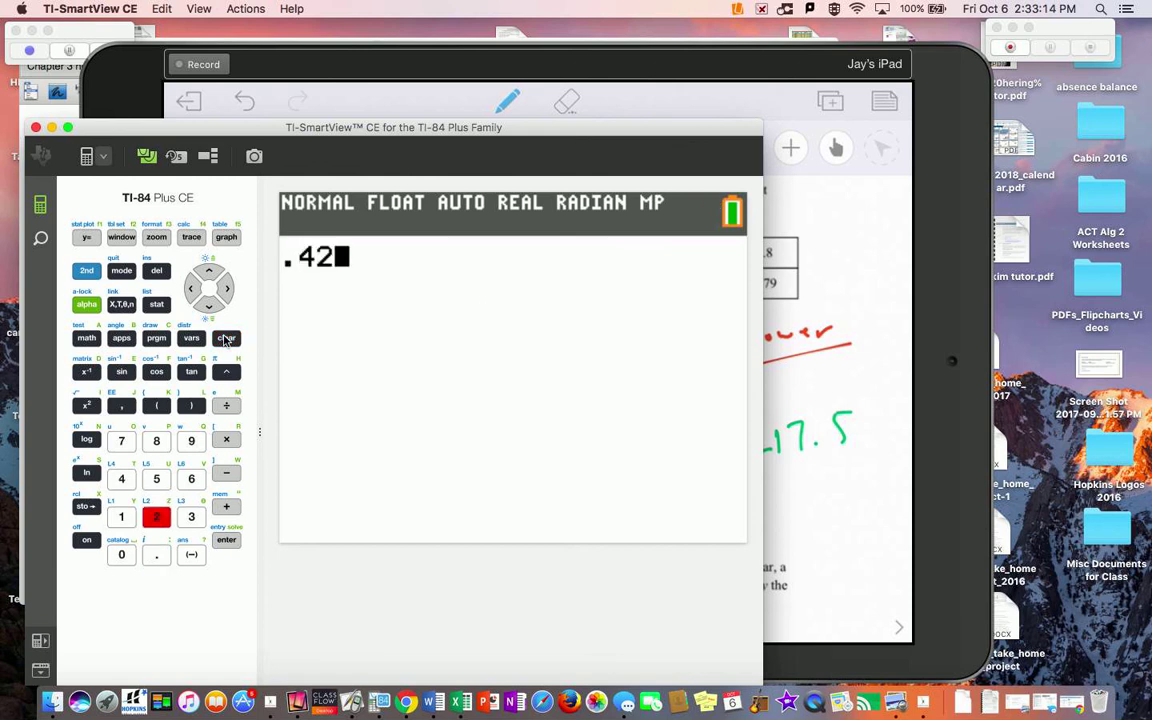
text(779)
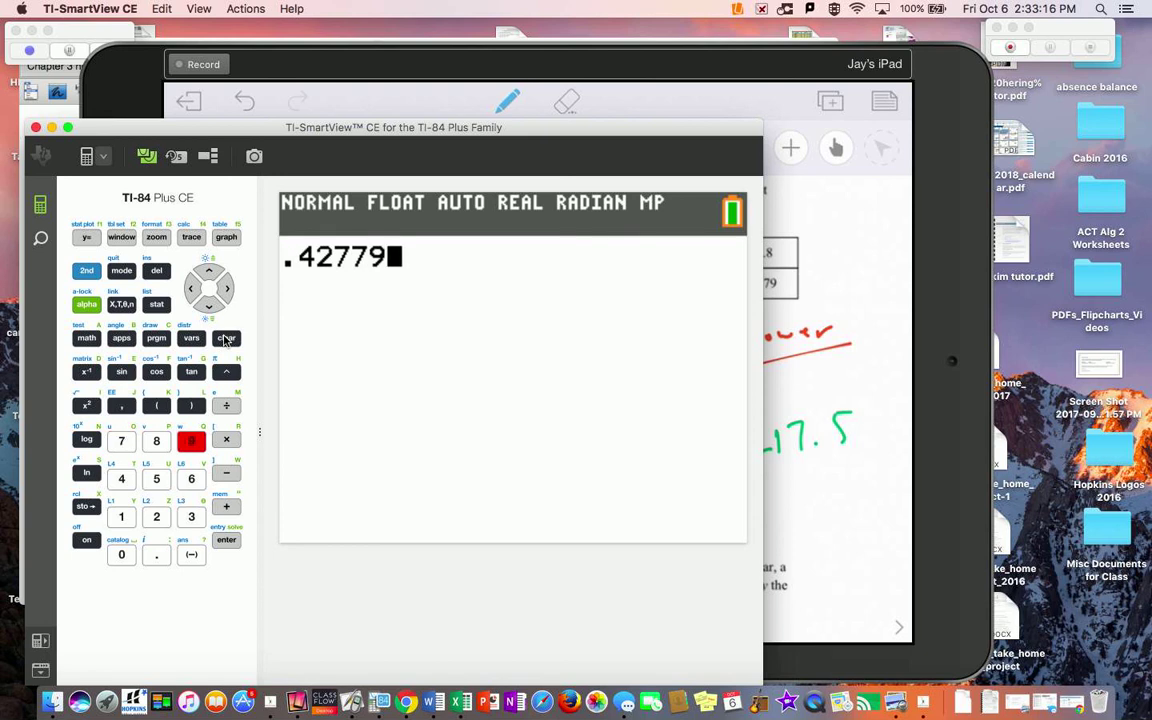
click(227, 440)
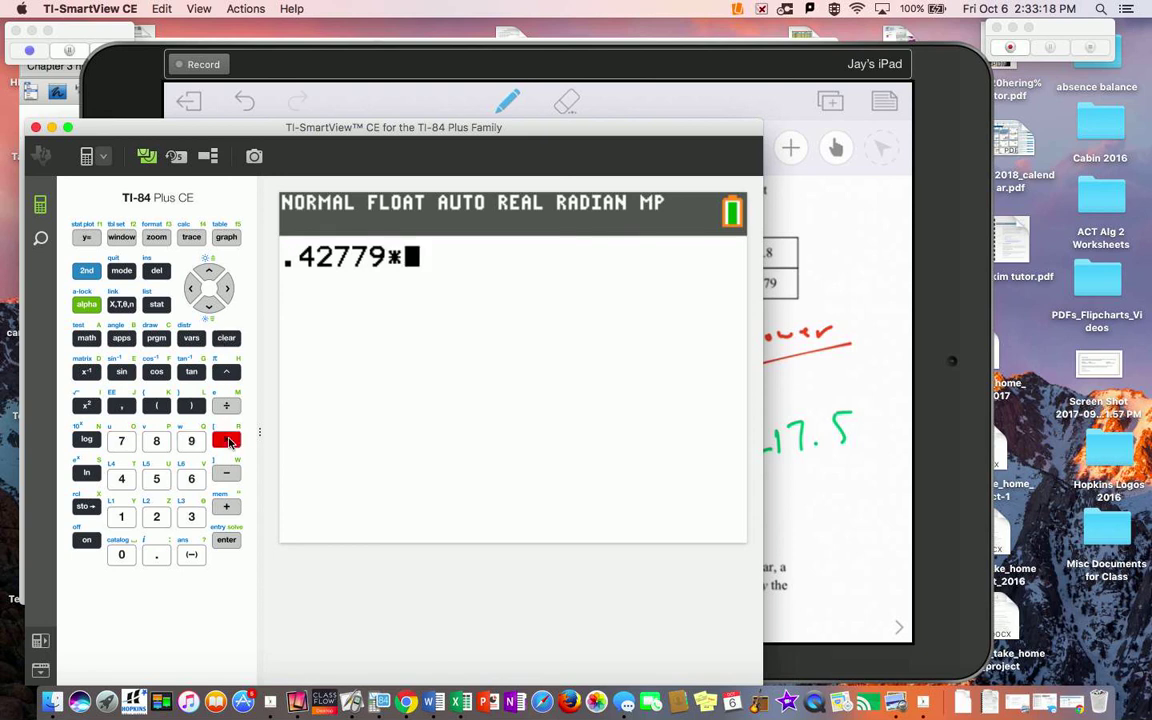
text(.)
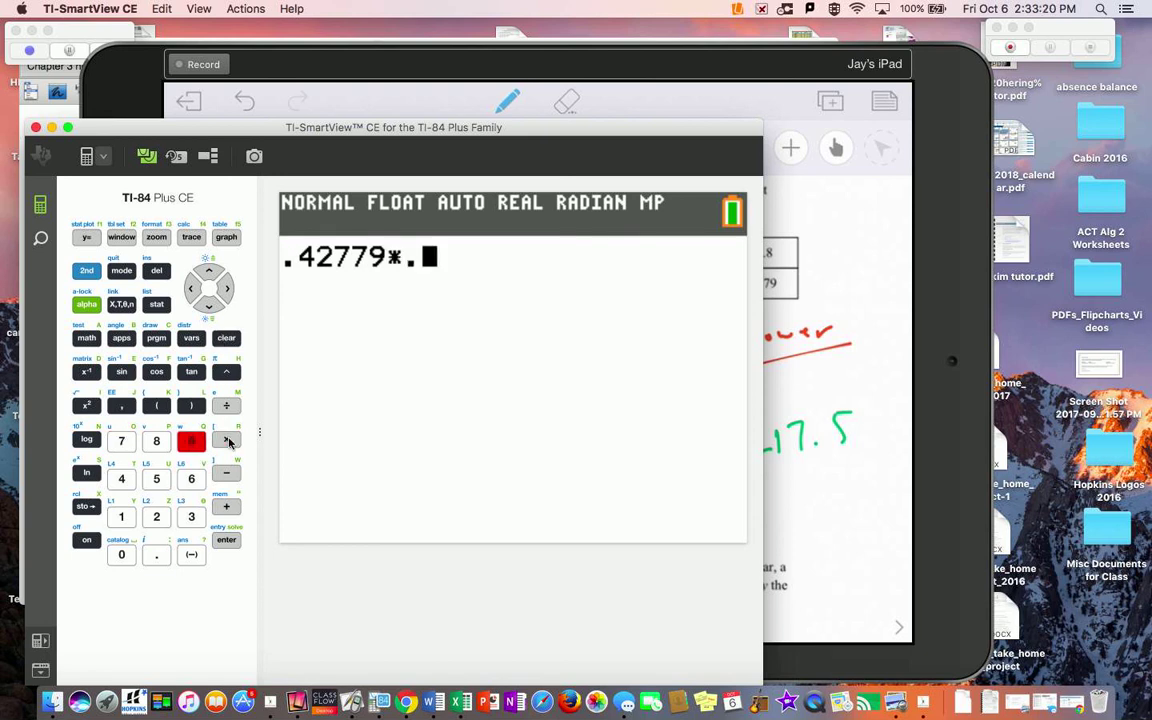
text(94611)
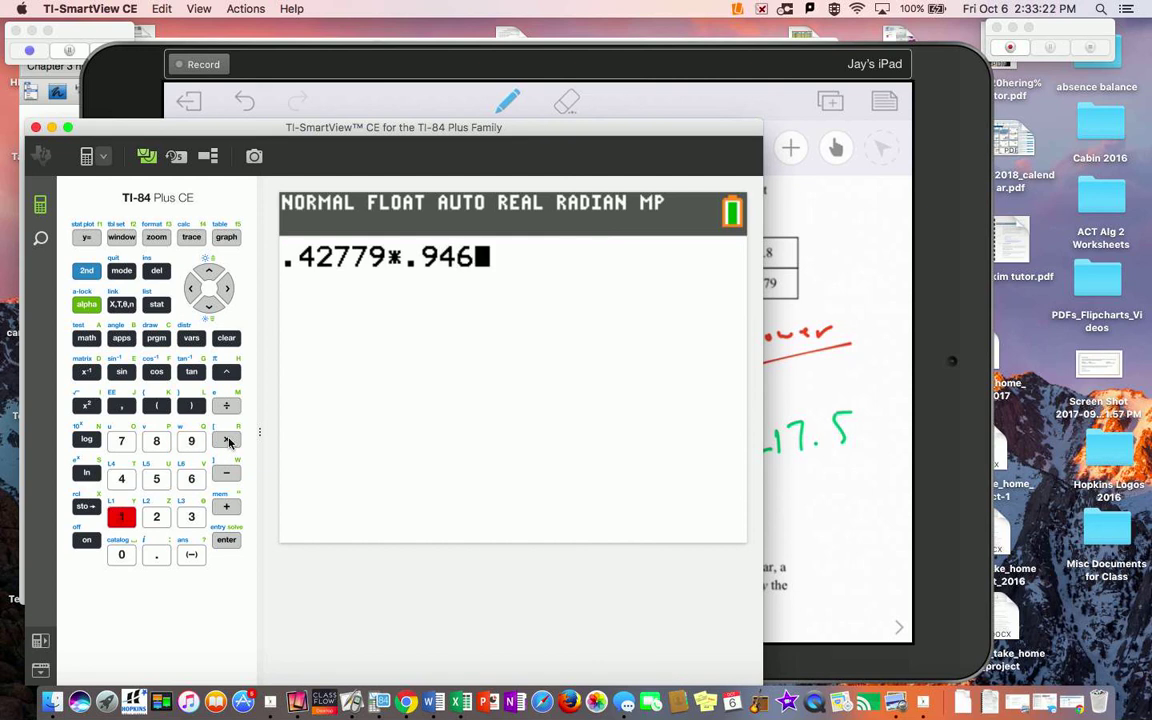
click(226, 371)
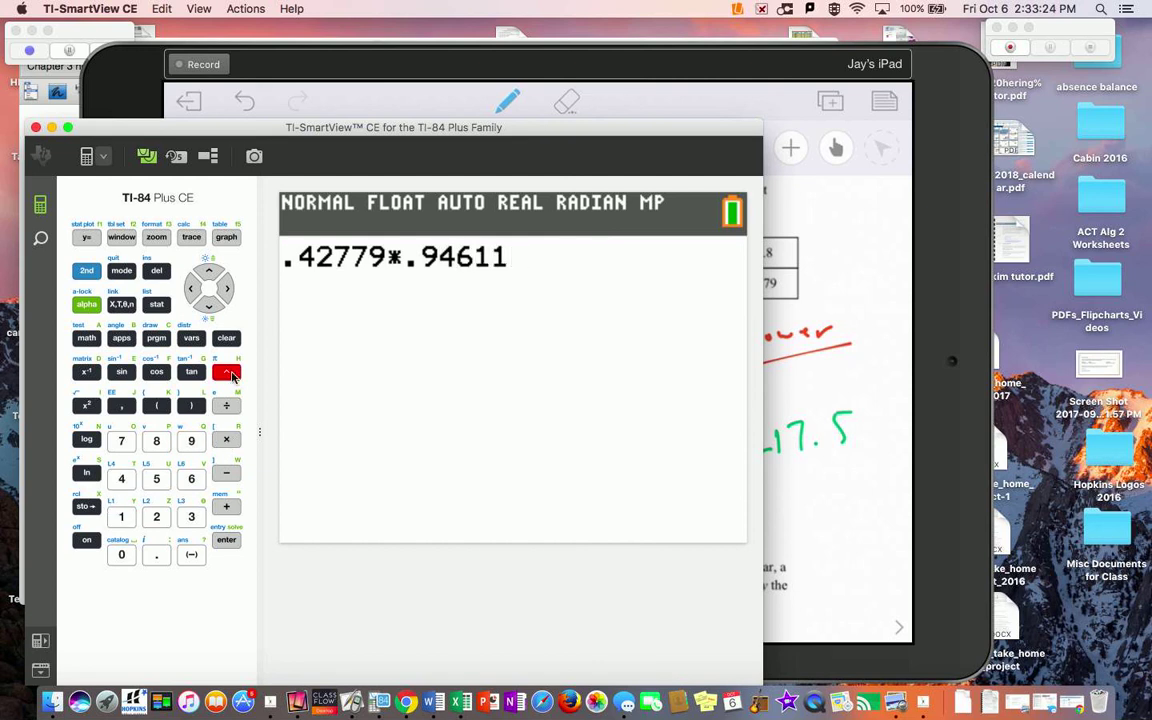
text(17.5)
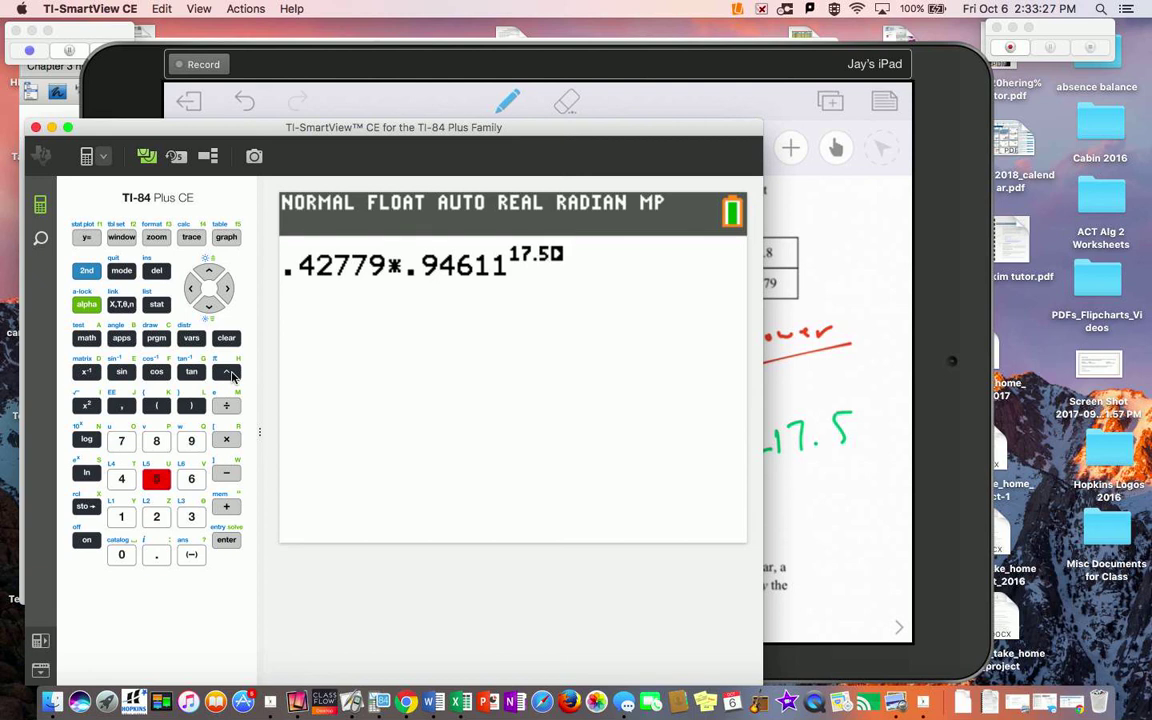
key(Return)
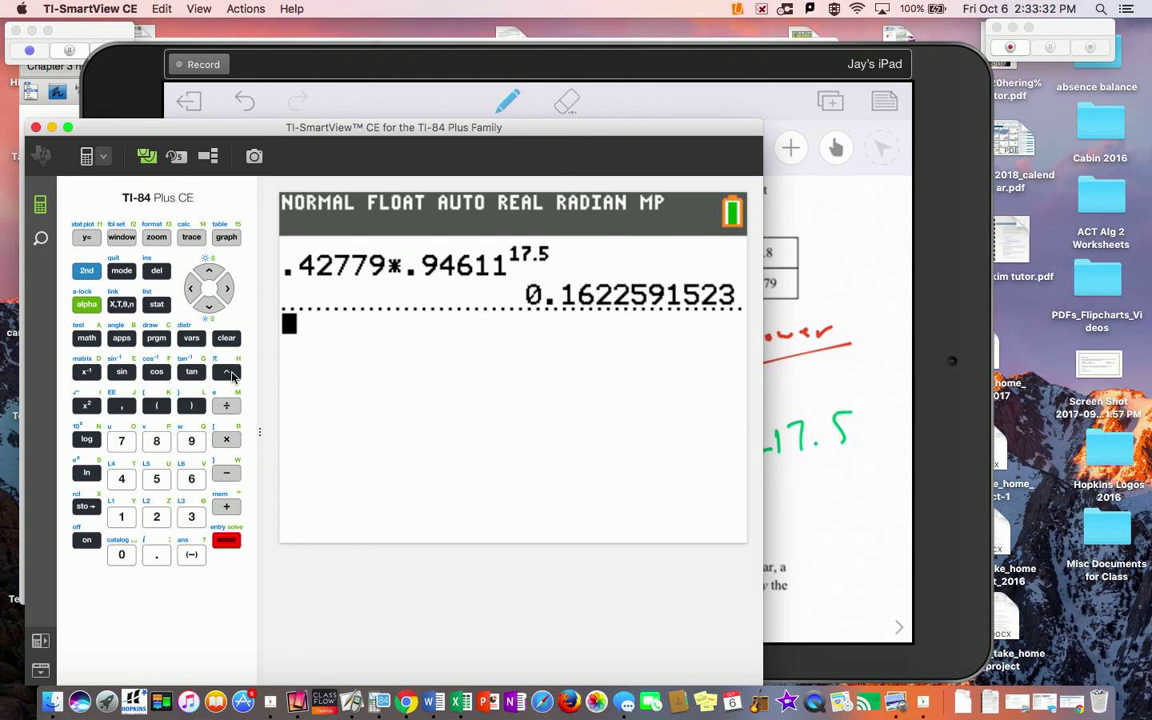
- Switch to the mirrored iPad worksheet in Reflector 2 and record the 17.5-year estimate beside the exponential equation, rechecking the calculator result
click(802, 540)
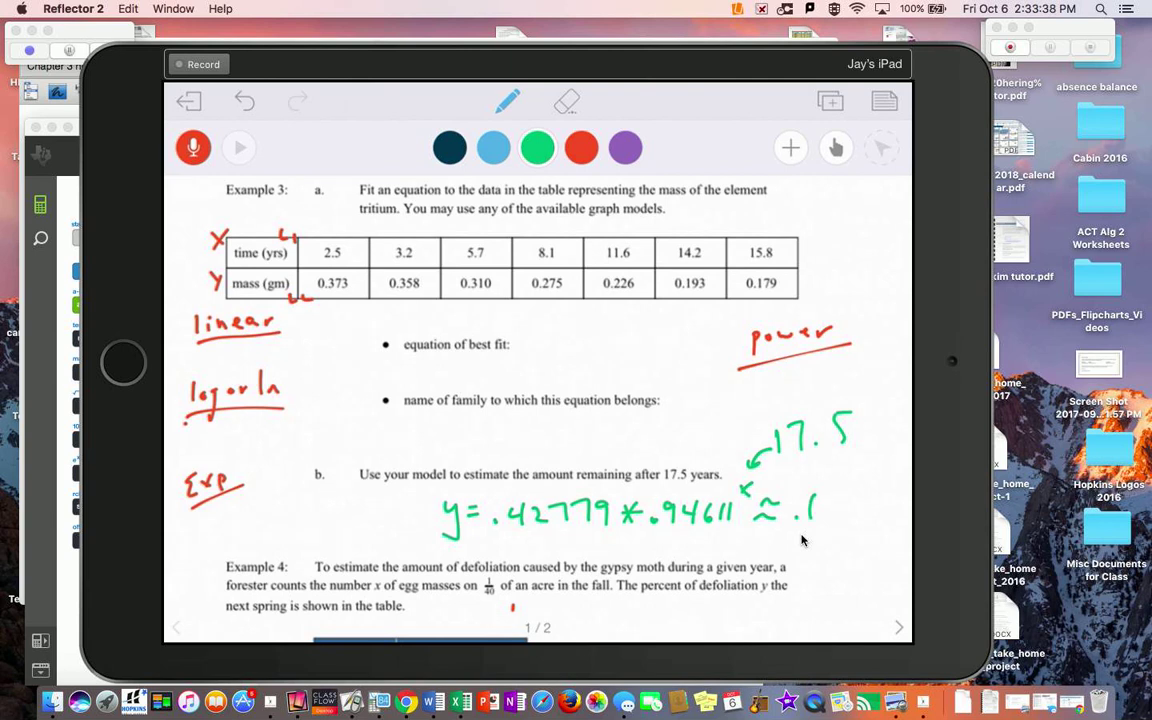
click(62, 206)
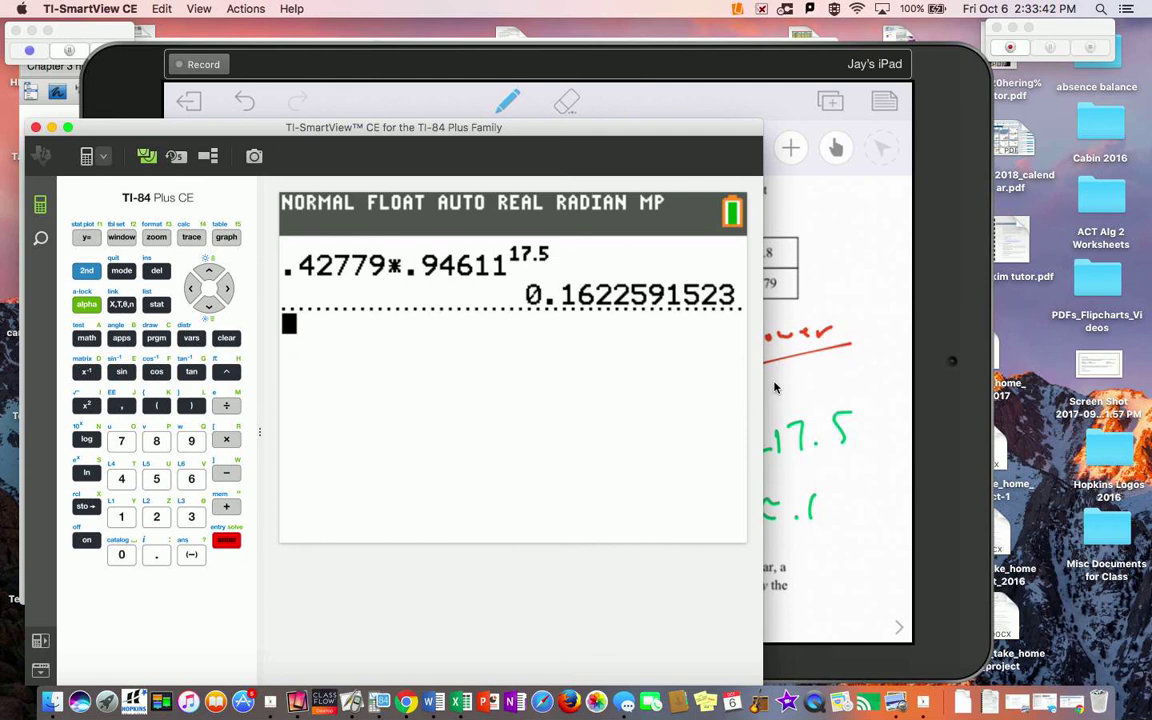
click(811, 386)
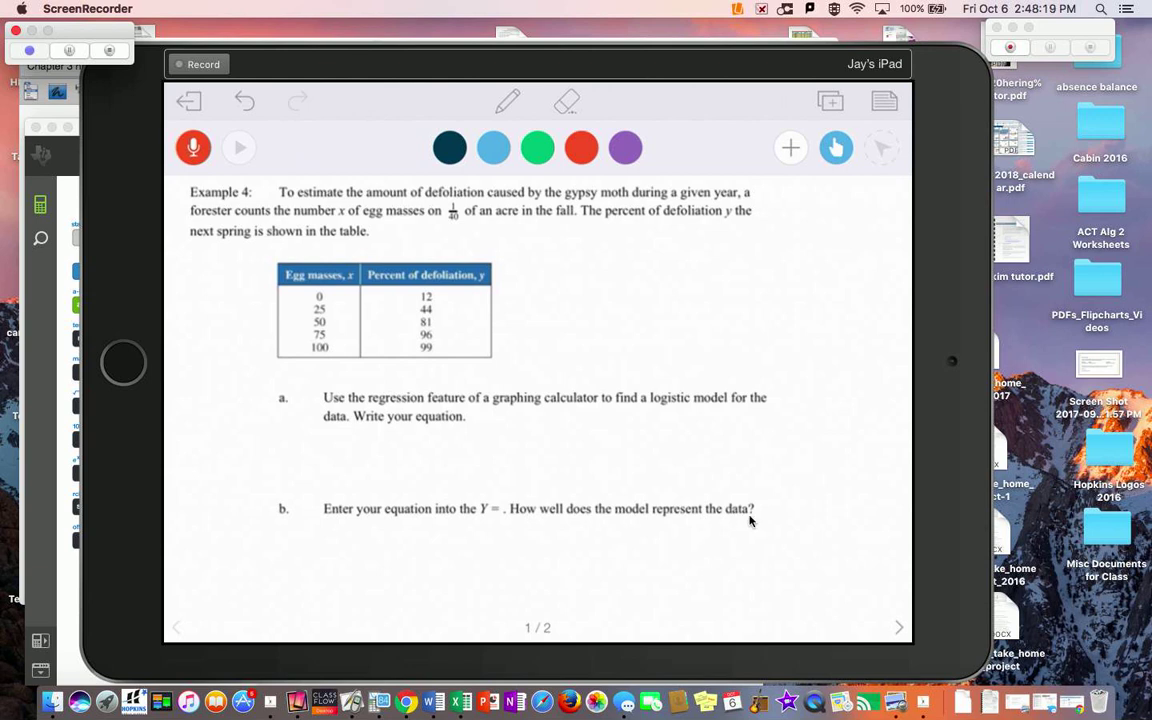
- Calculate the Logistic regression for the Example 4 data in TI-SmartView CE, using Xlist L1 and Ylist L2
click(69, 53)
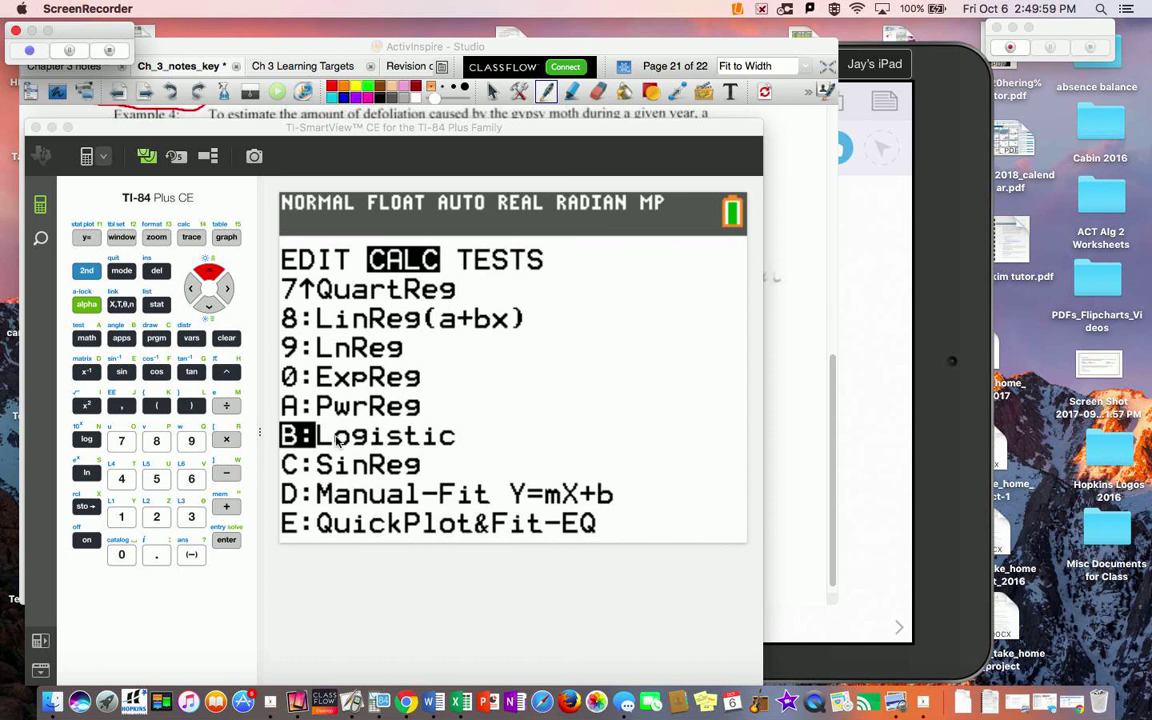
click(227, 542)
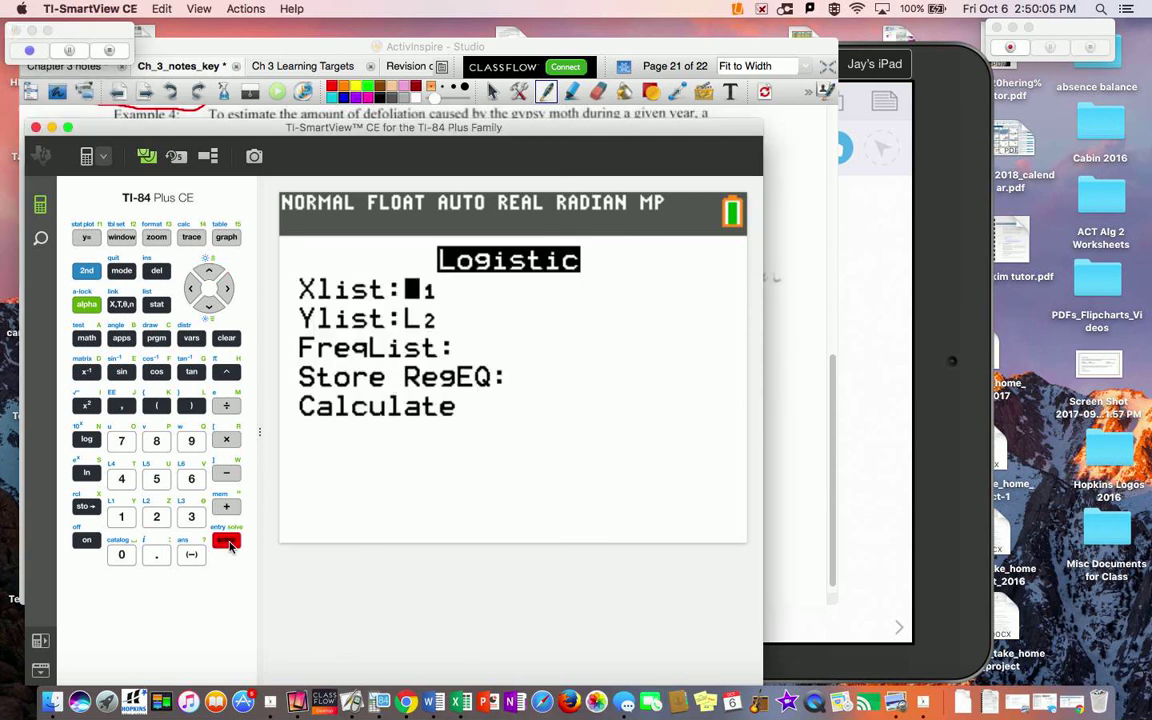
click(227, 542)
click(227, 542)
click(227, 542)
click(227, 542)
click(227, 542)
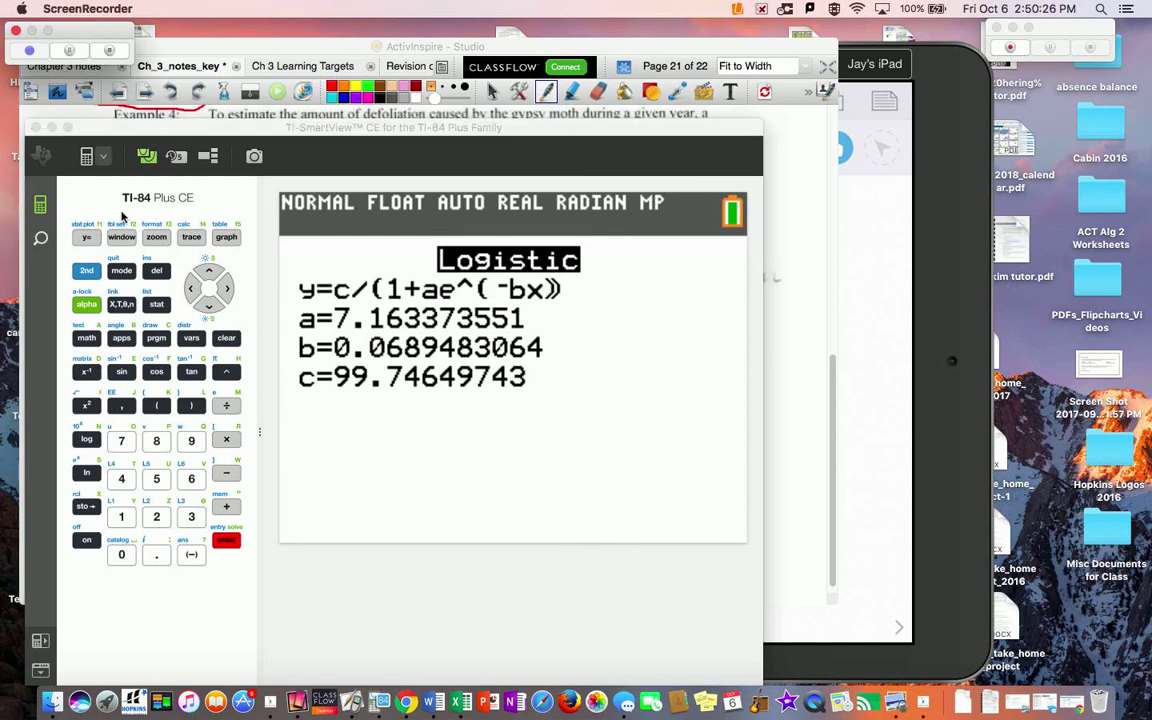
- Set the graph window's horizontal range to Xmin -5 and Xmax 105, with Xscl 10
click(122, 238)
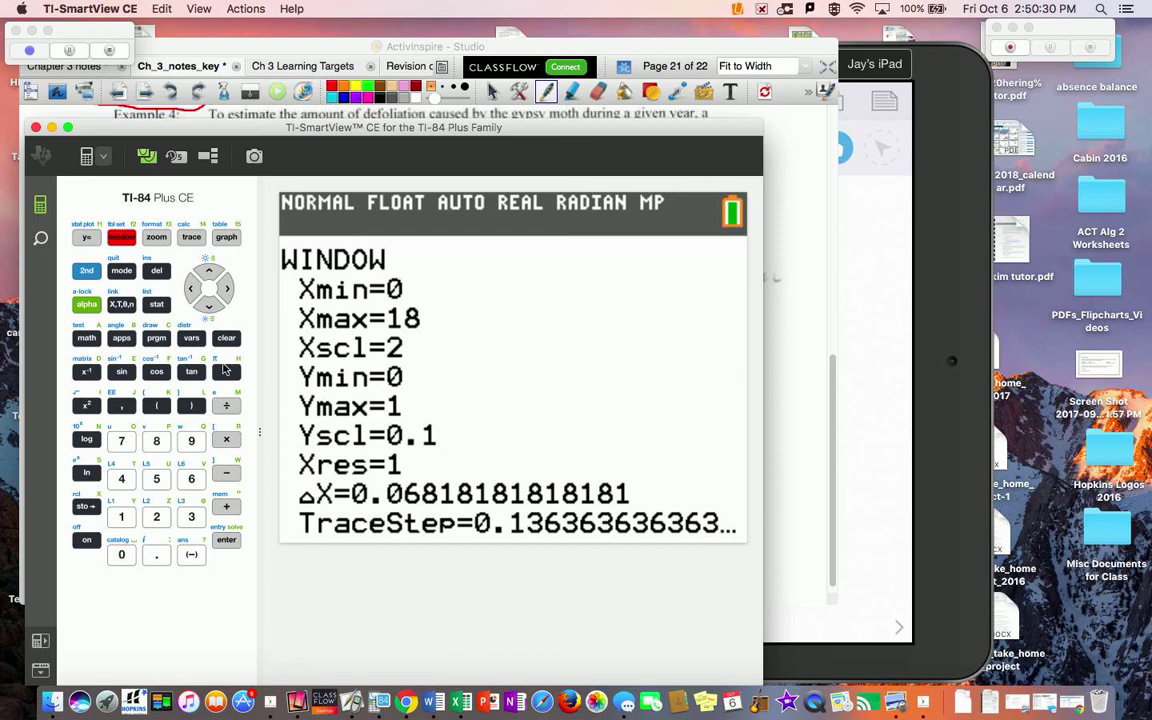
click(191, 555)
click(166, 478)
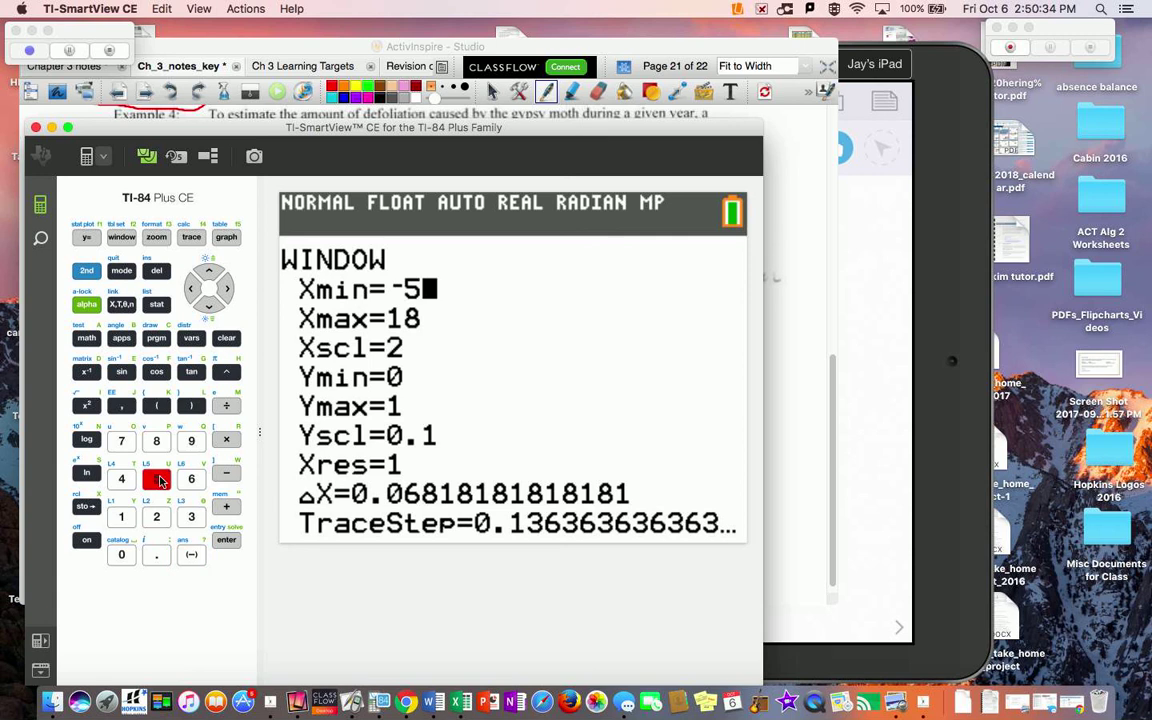
click(210, 308)
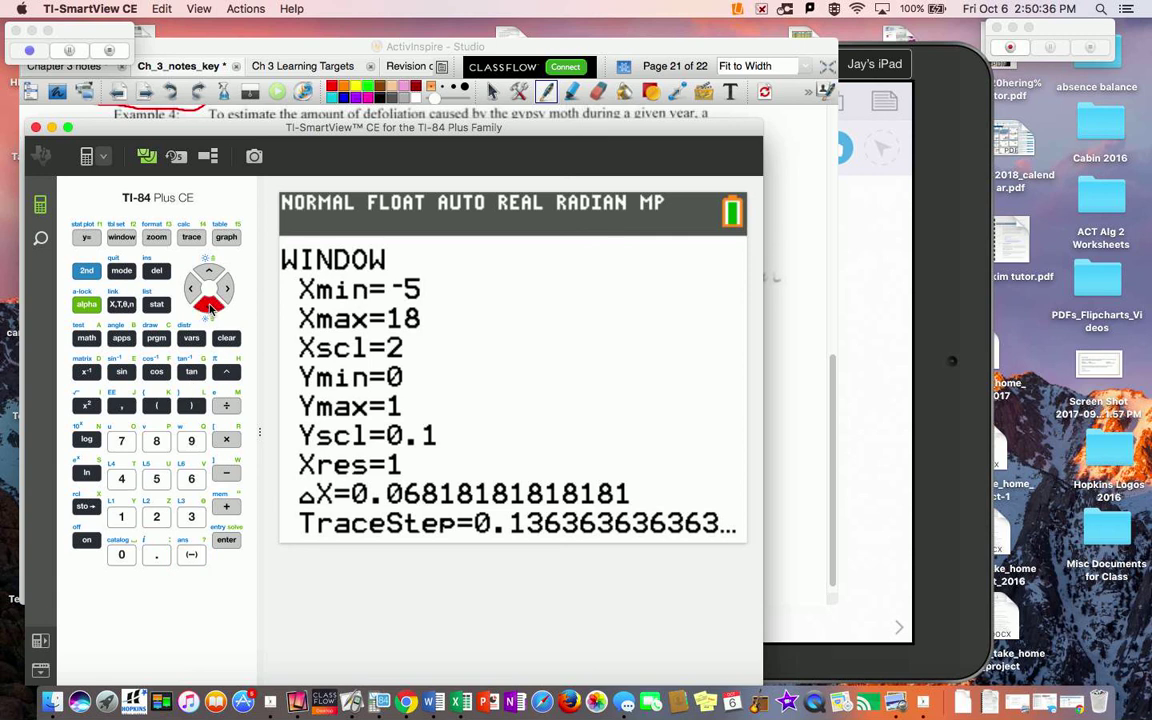
click(121, 517)
click(121, 555)
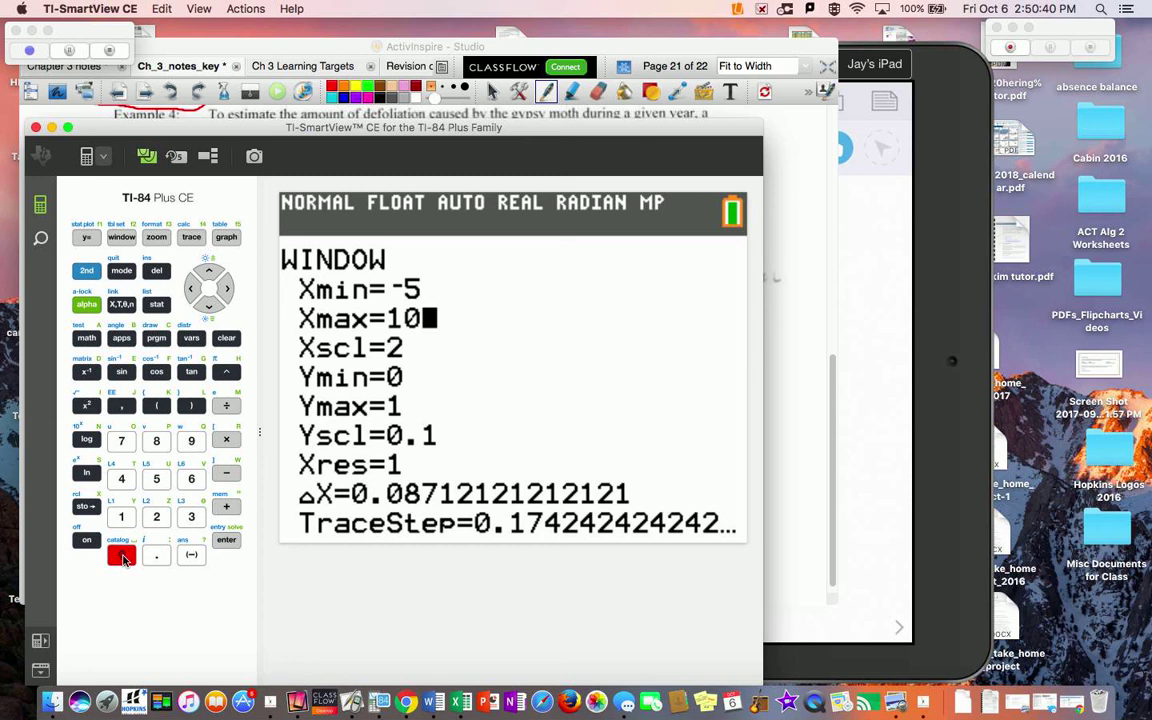
click(156, 478)
click(226, 540)
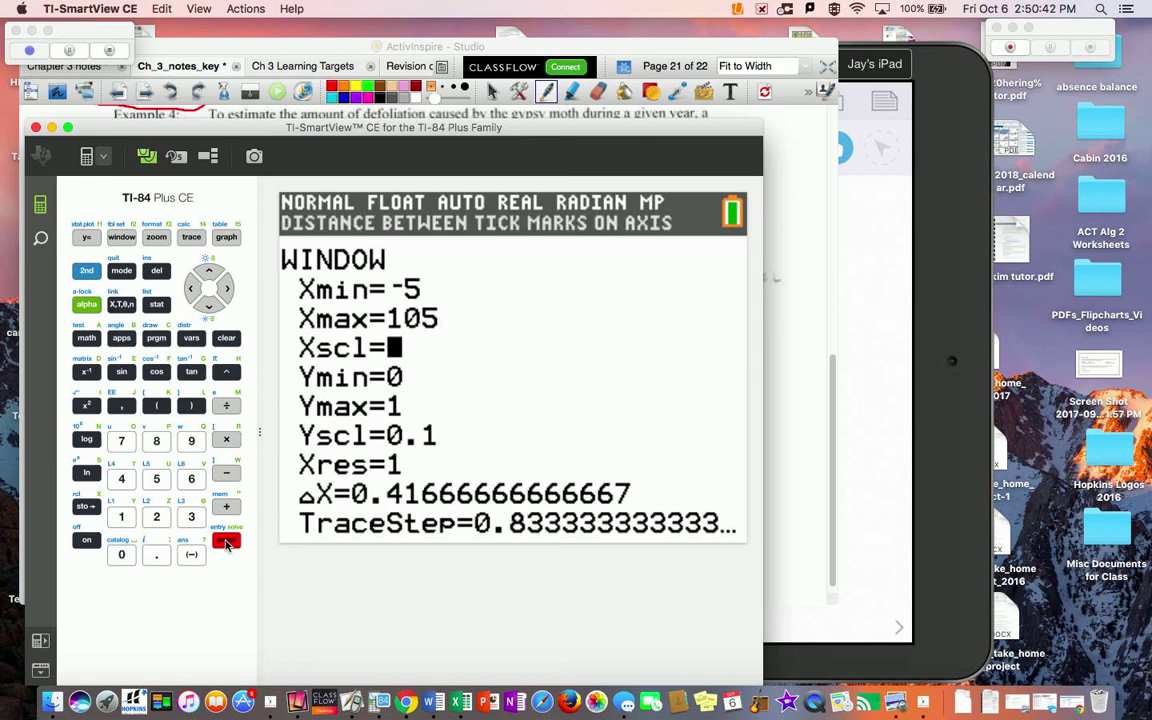
click(121, 517)
click(121, 555)
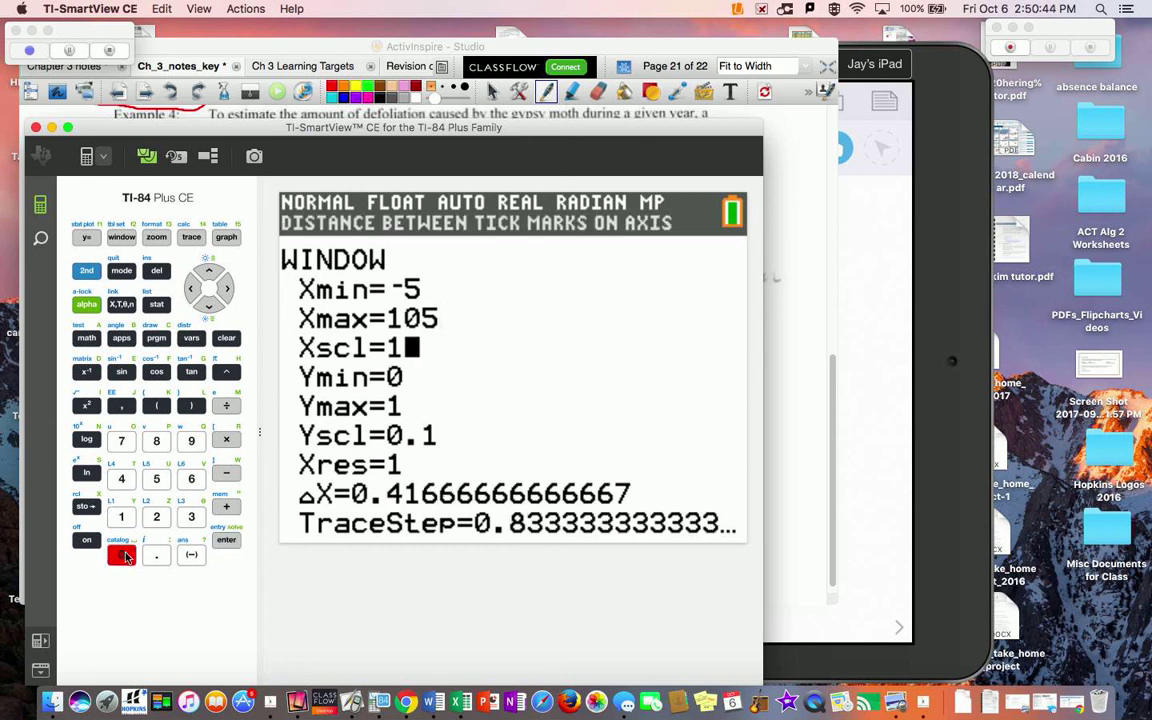
click(226, 540)
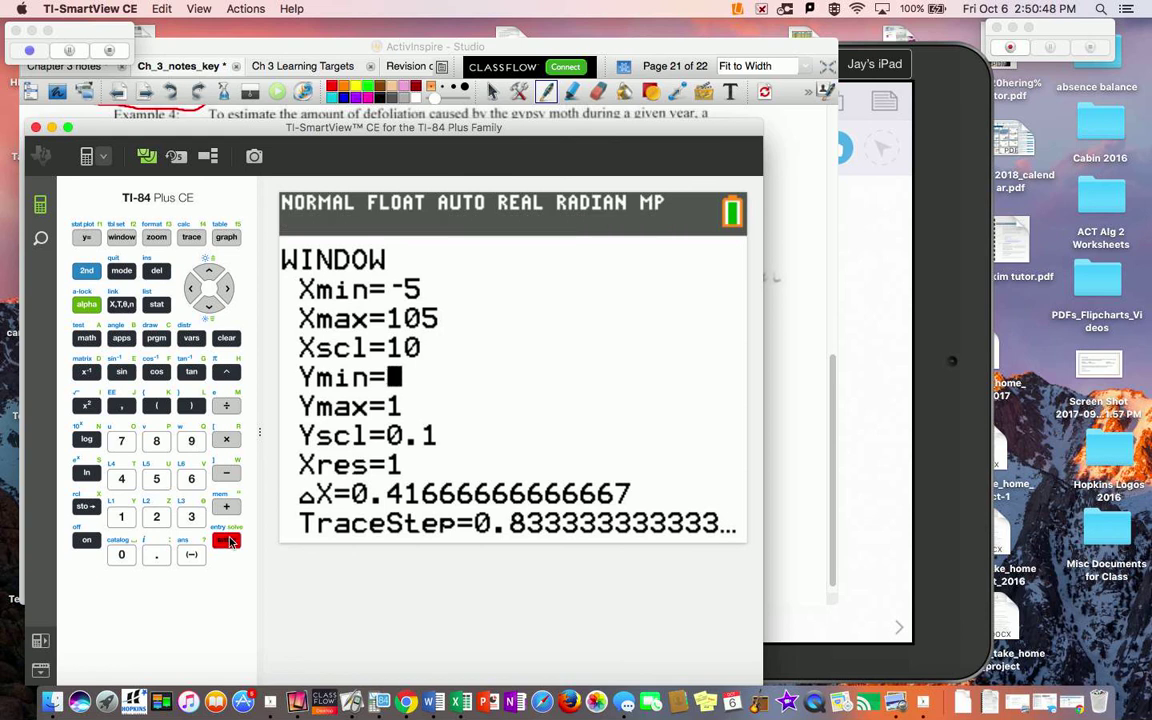
- Set the graph window's Ymin to 0
click(228, 541)
click(121, 554)
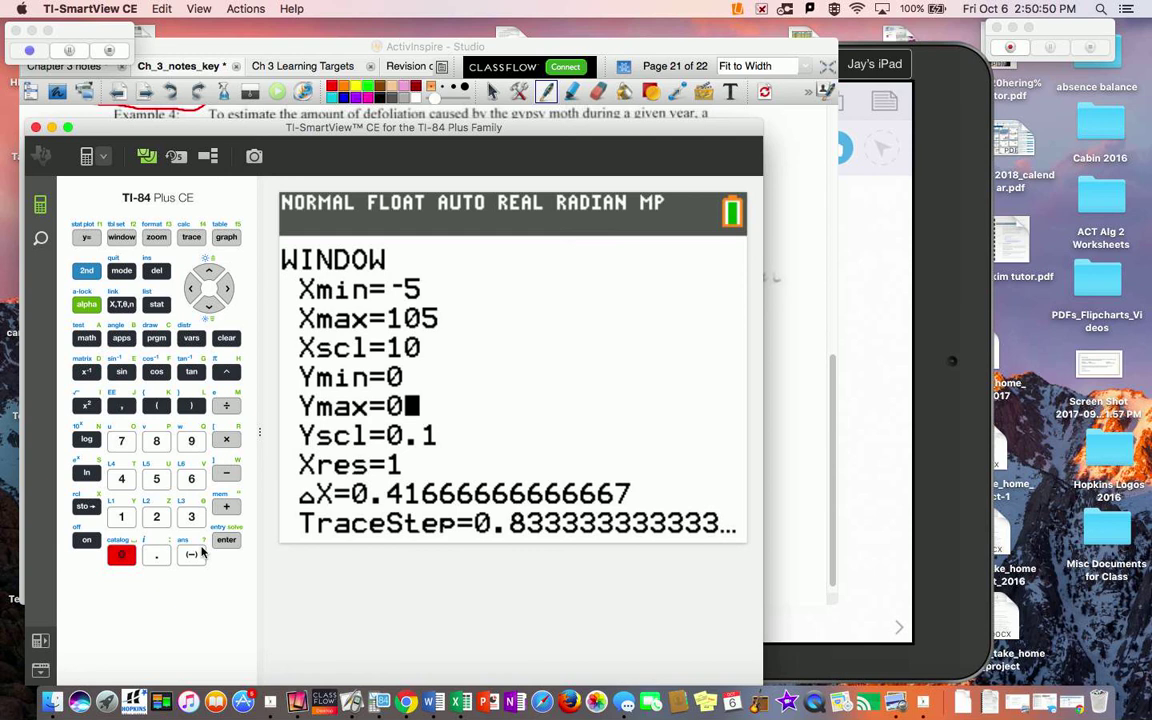
click(228, 541)
click(121, 517)
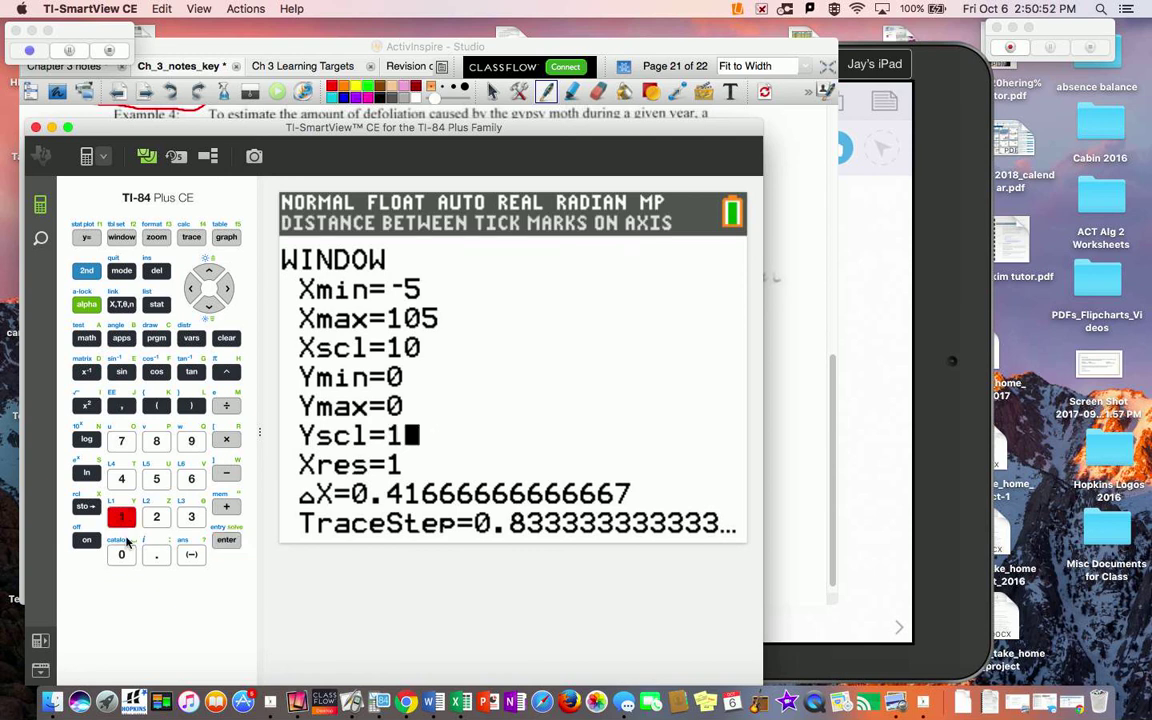
click(121, 554)
text(5)
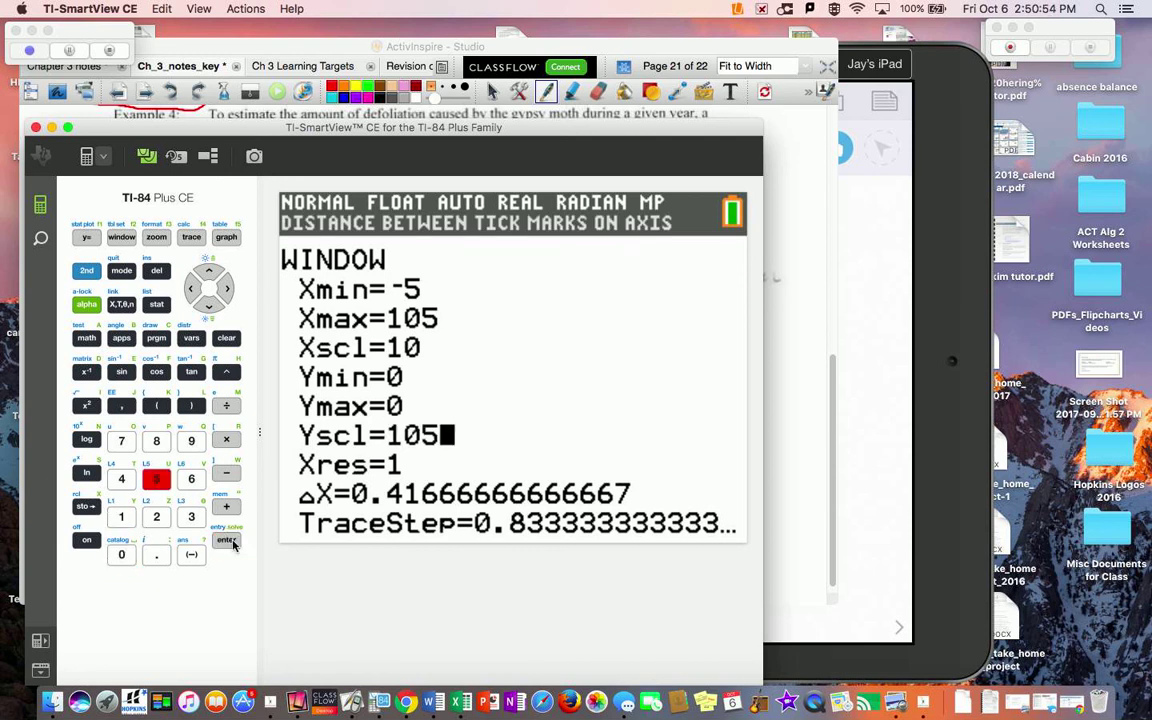
key(Return)
click(121, 517)
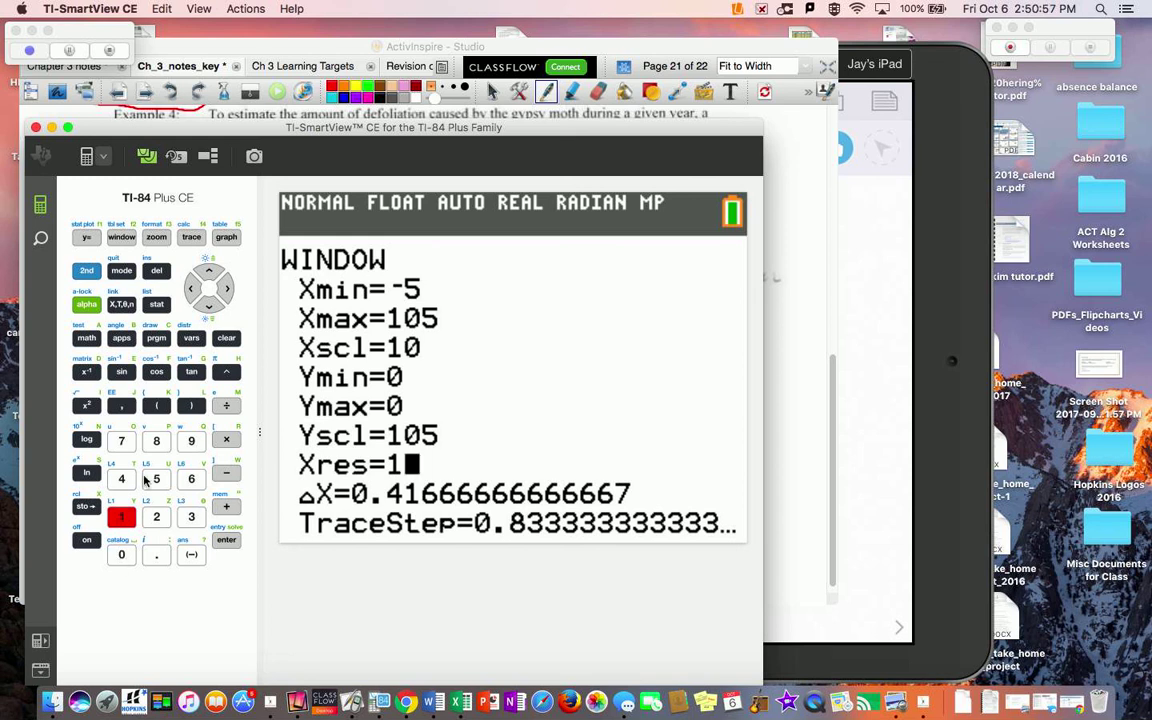
- Set the graph window's Ymax to 105 and Yscl to 10, and display the scatter plot
click(212, 279)
click(212, 279)
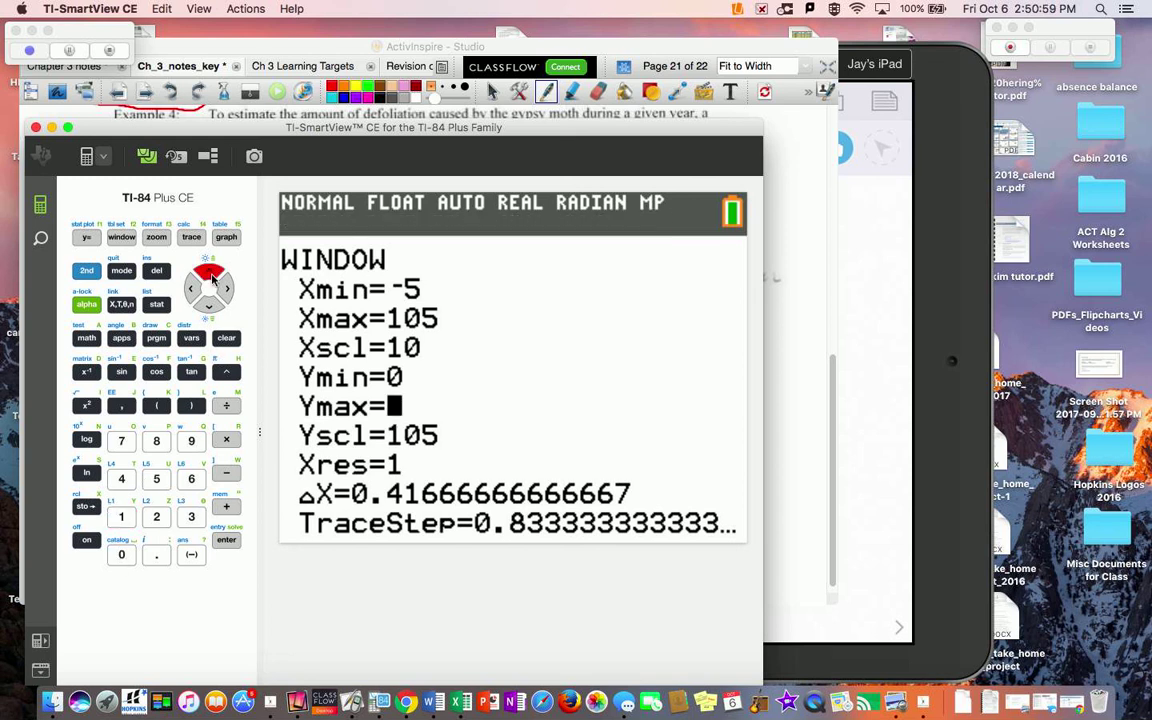
click(121, 517)
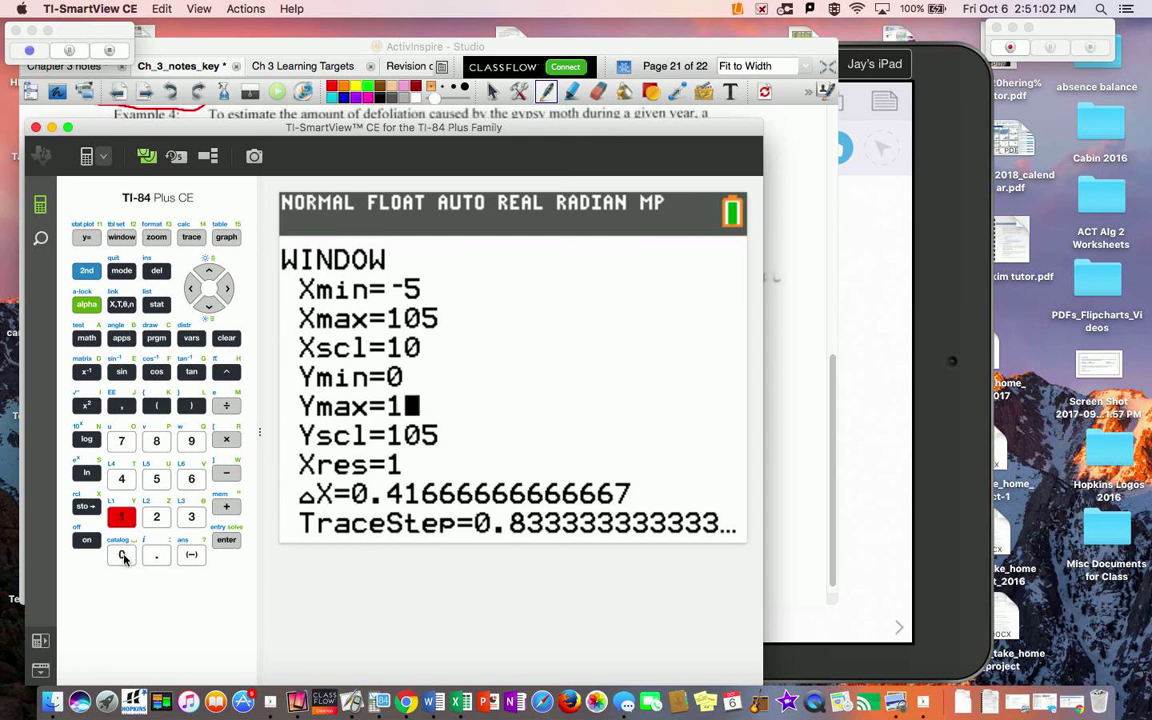
click(122, 554)
click(155, 479)
click(213, 306)
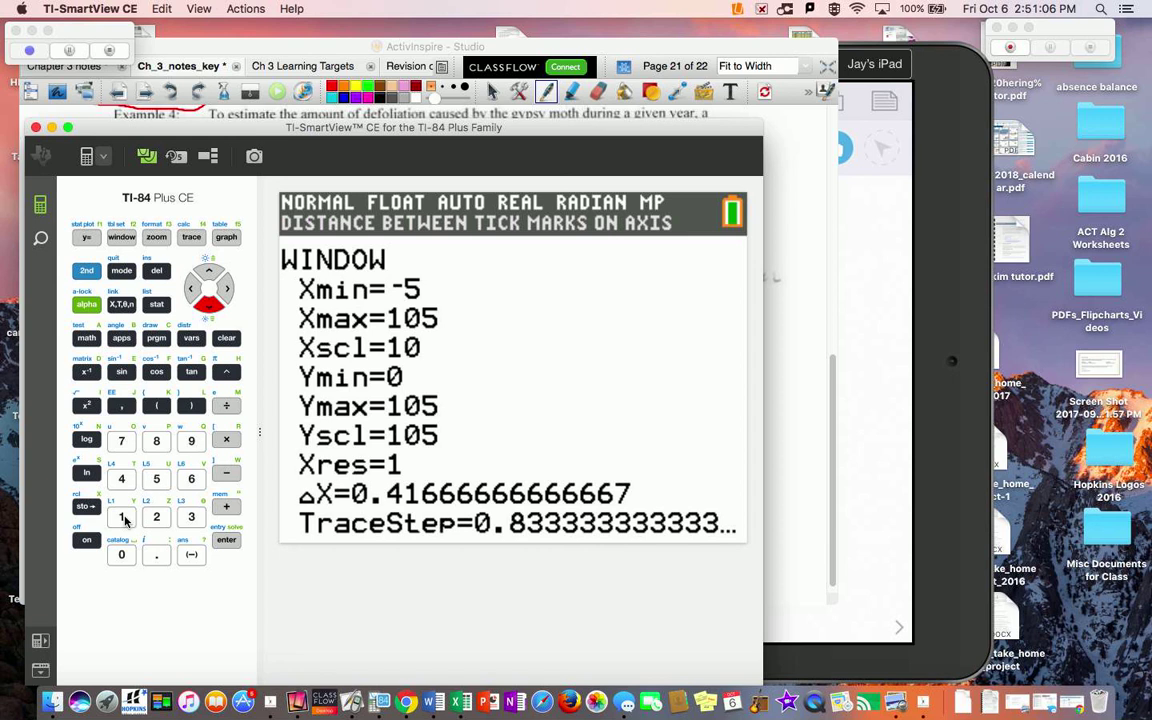
text(10)
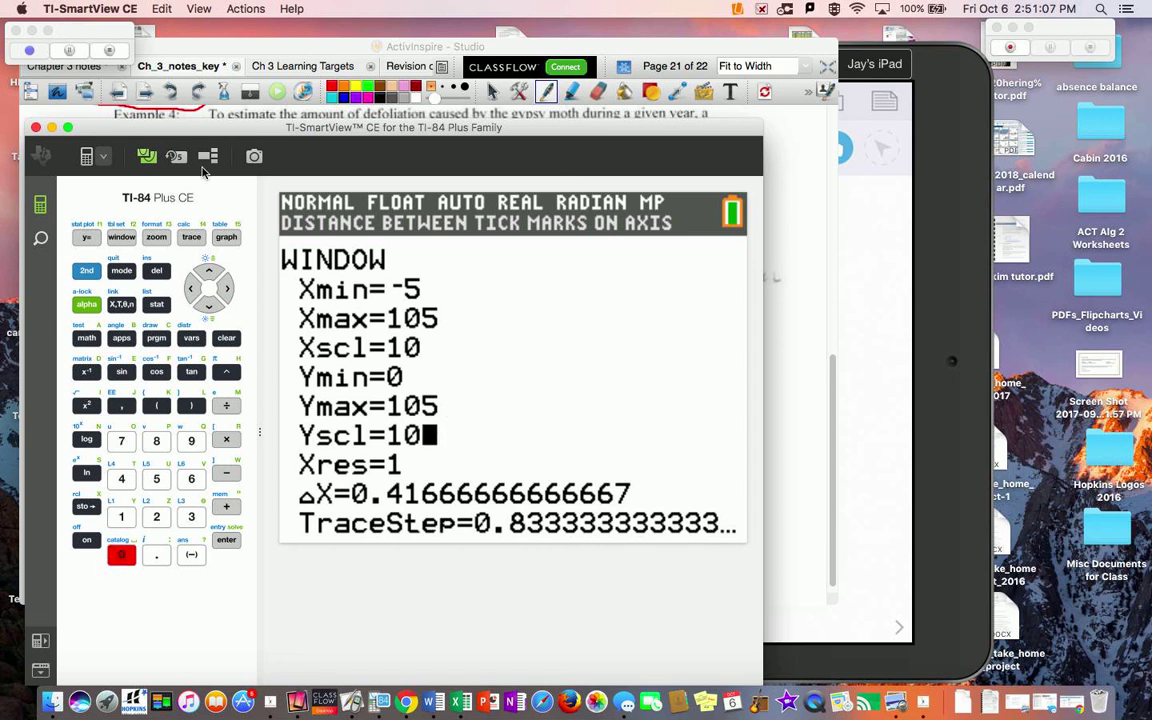
click(228, 239)
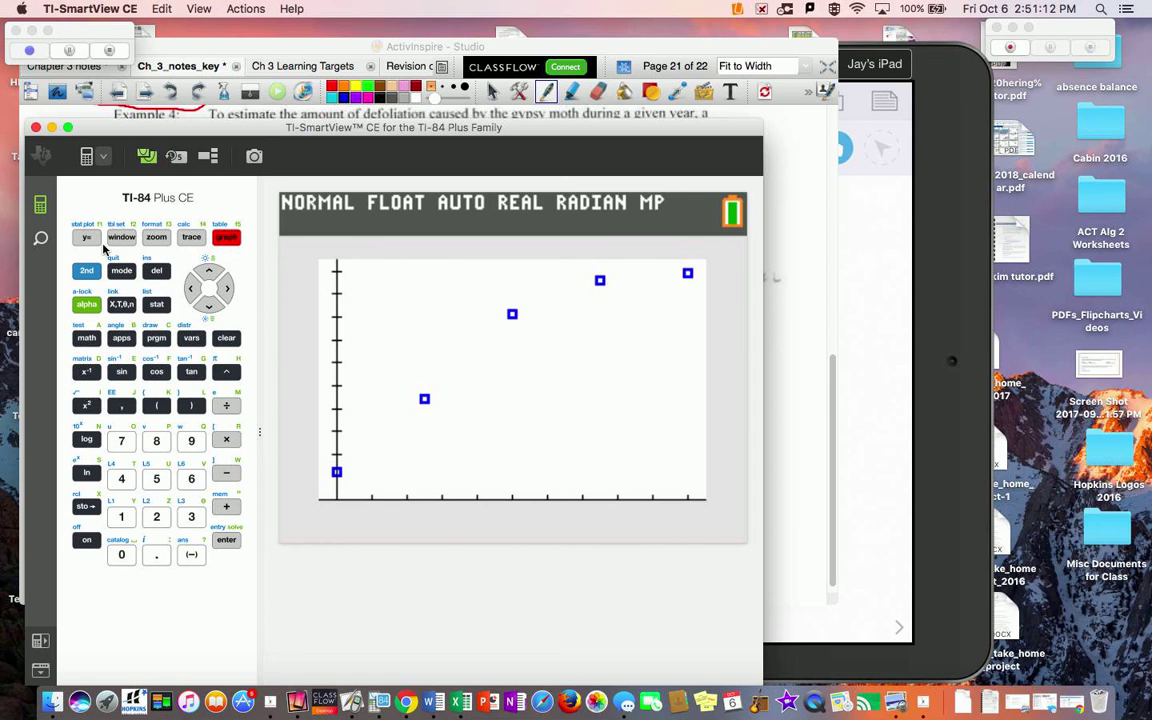
- Return to the home screen and recalculate the Logistic regression for the Example 4 data
click(86, 270)
click(121, 270)
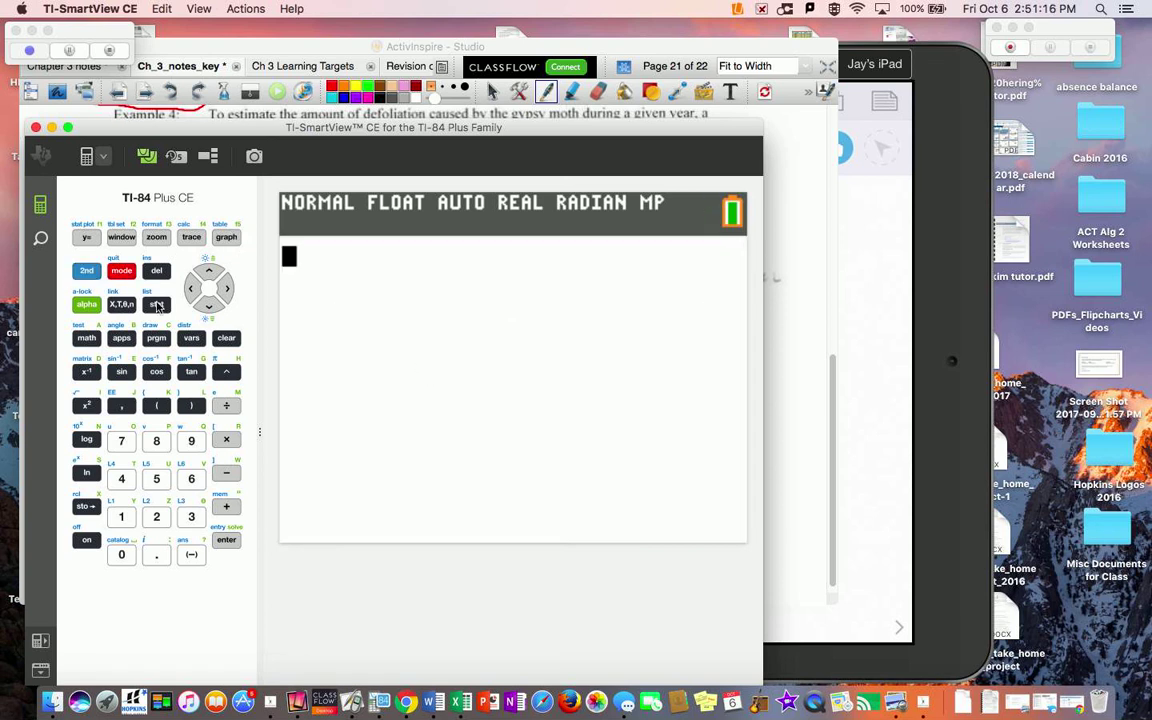
click(156, 304)
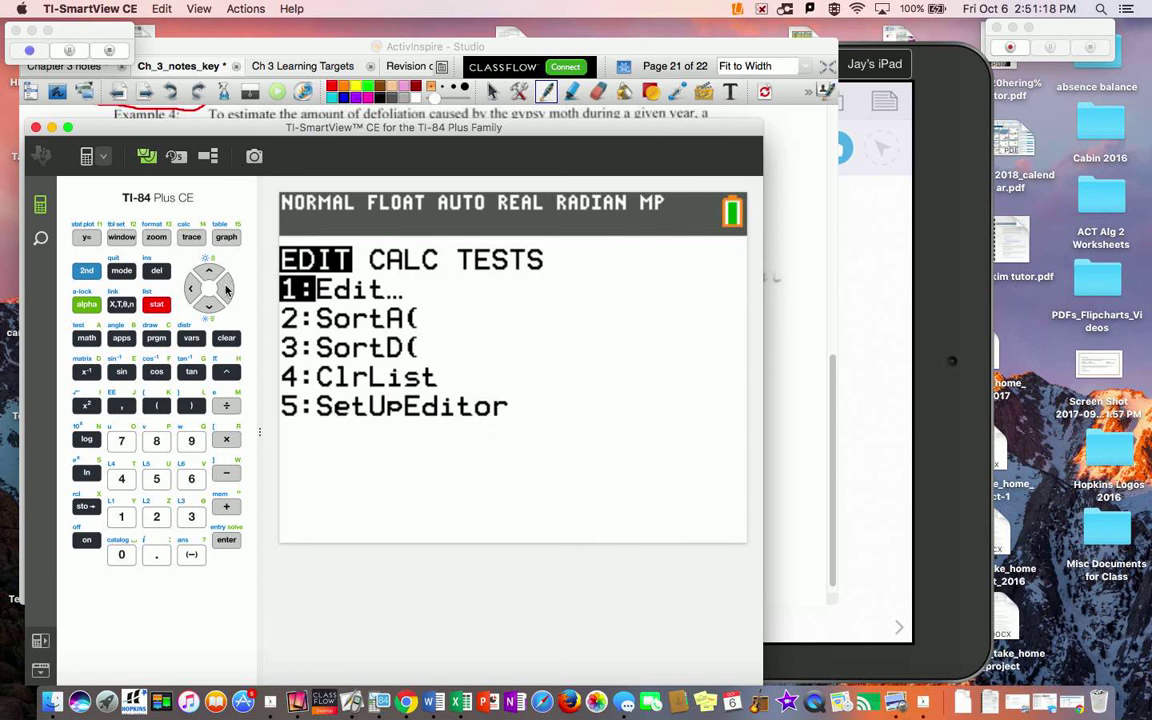
click(217, 289)
click(209, 270)
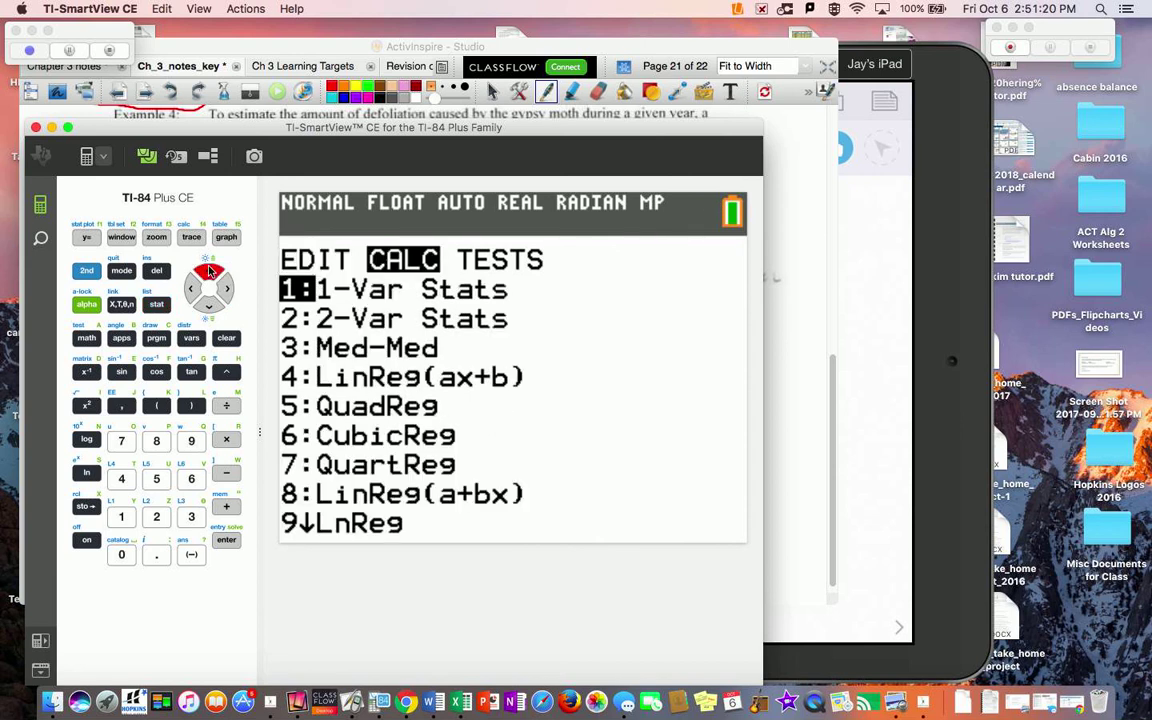
click(209, 270)
click(209, 271)
click(209, 272)
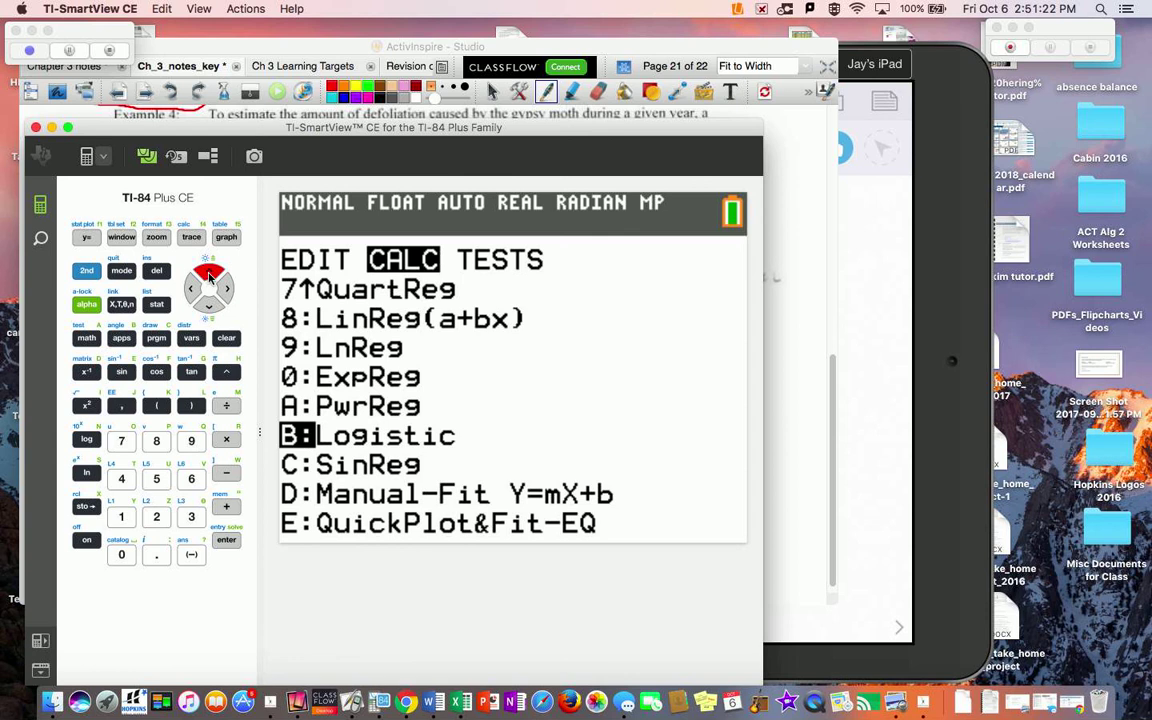
click(226, 541)
click(226, 541)
click(226, 541)
click(226, 541)
click(226, 541)
click(226, 541)
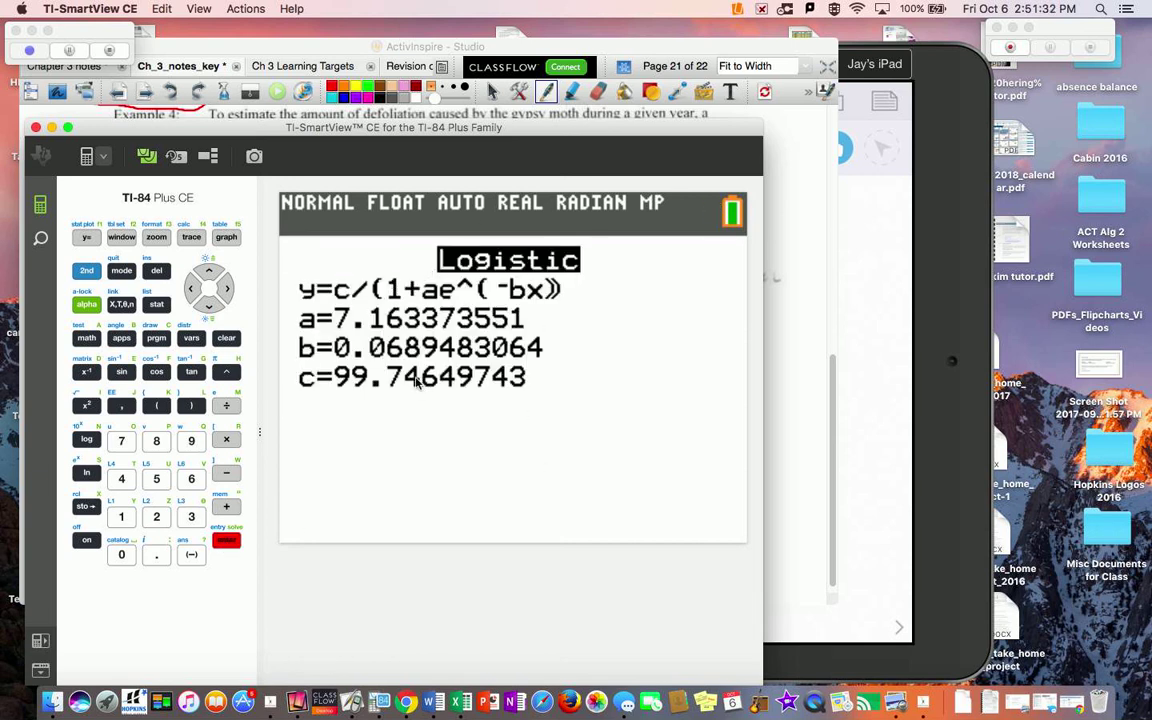
- Insert the statistics variable RegEQ into Y1 and graph the logistic model over the scatter plot
click(88, 237)
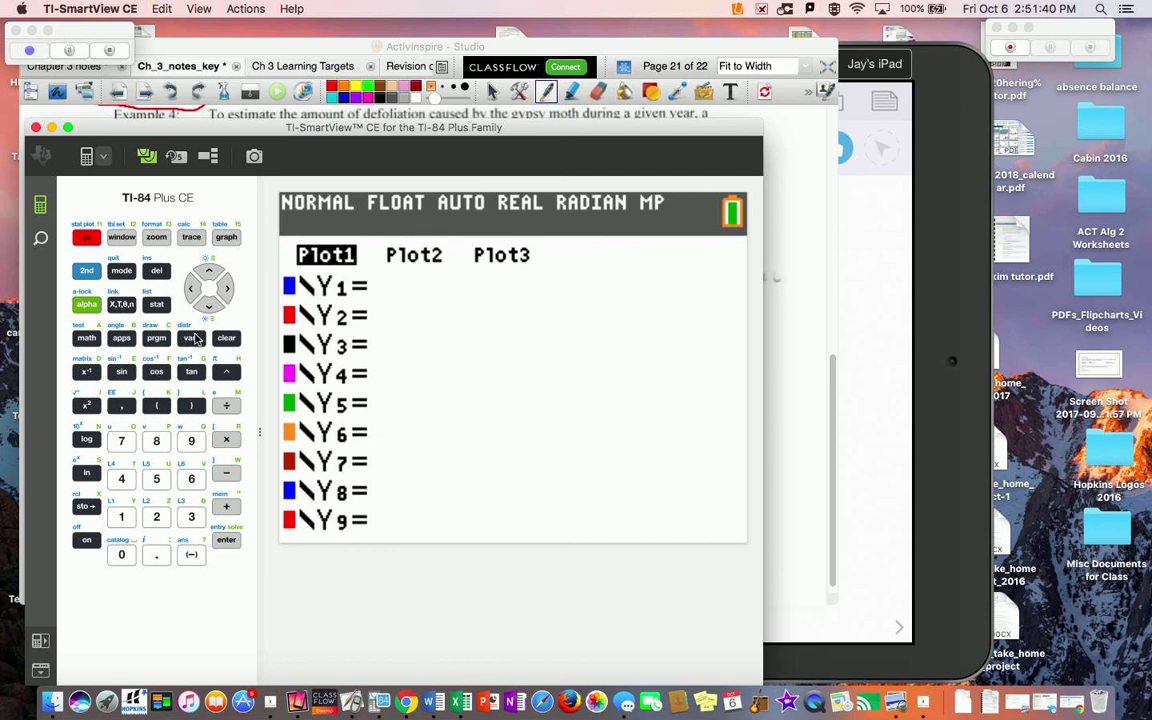
click(190, 339)
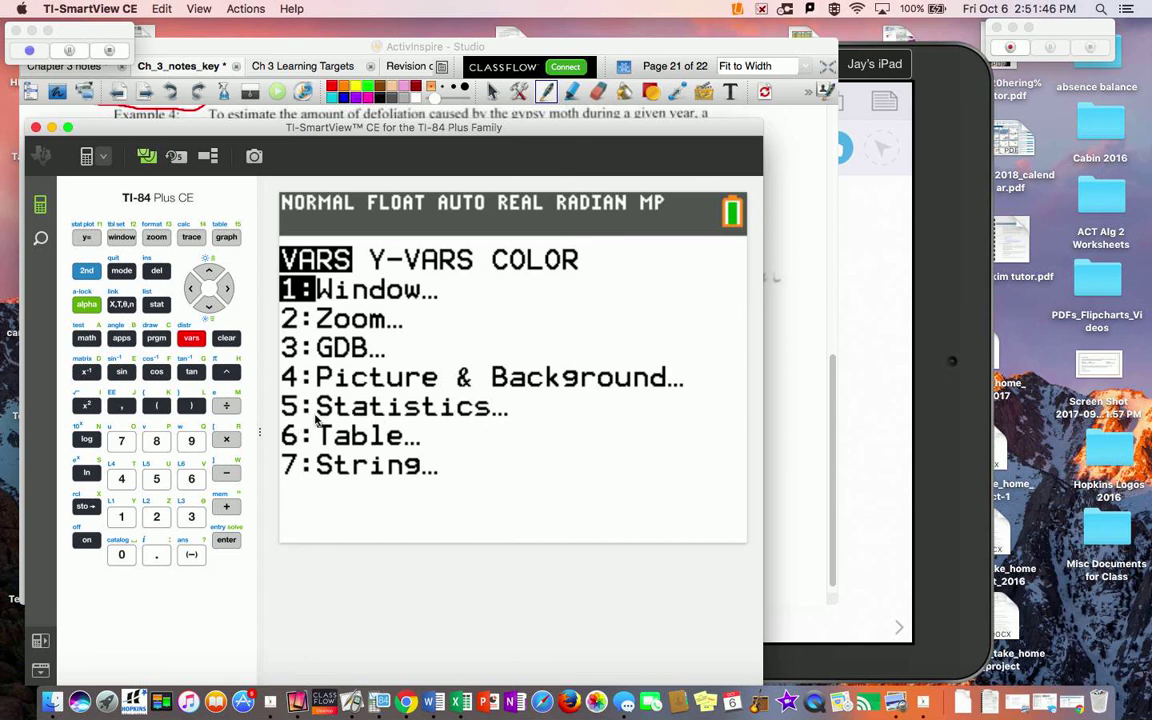
click(156, 479)
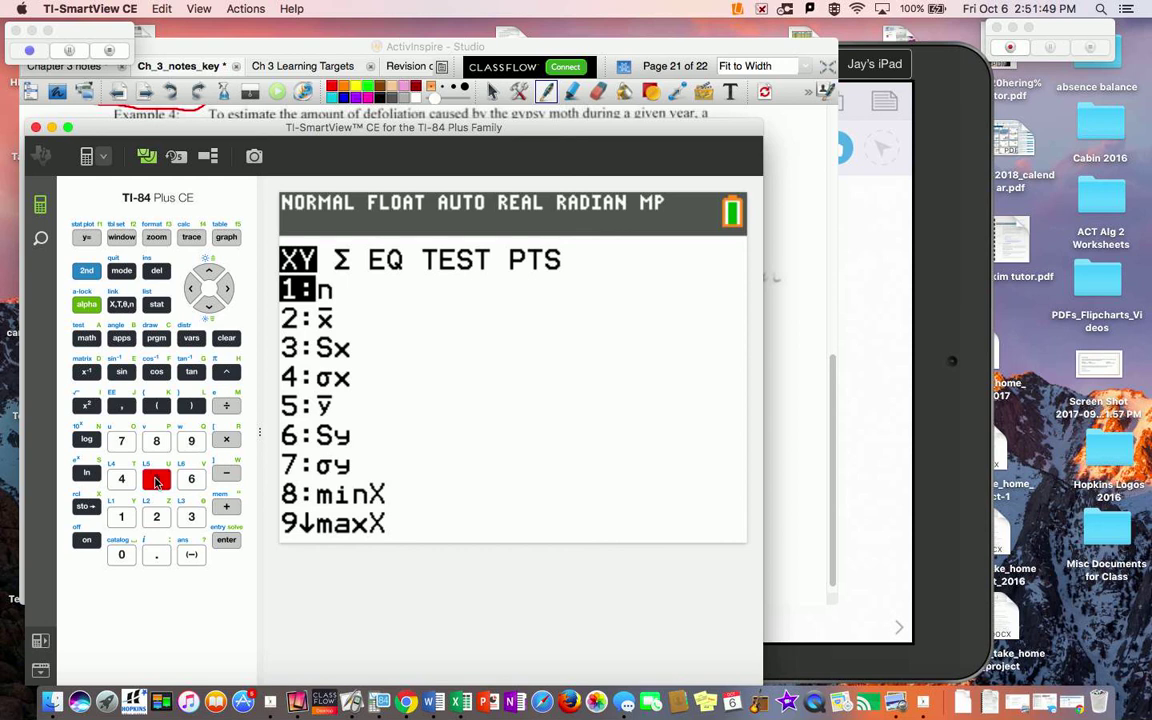
click(223, 290)
click(223, 290)
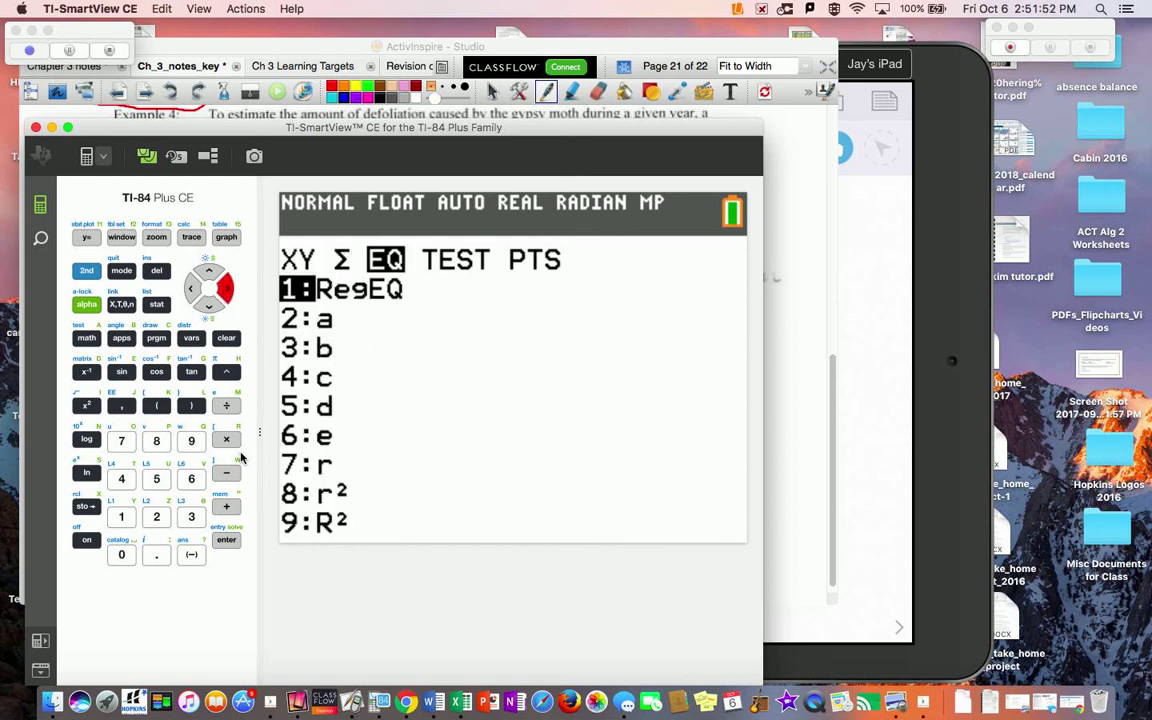
click(228, 541)
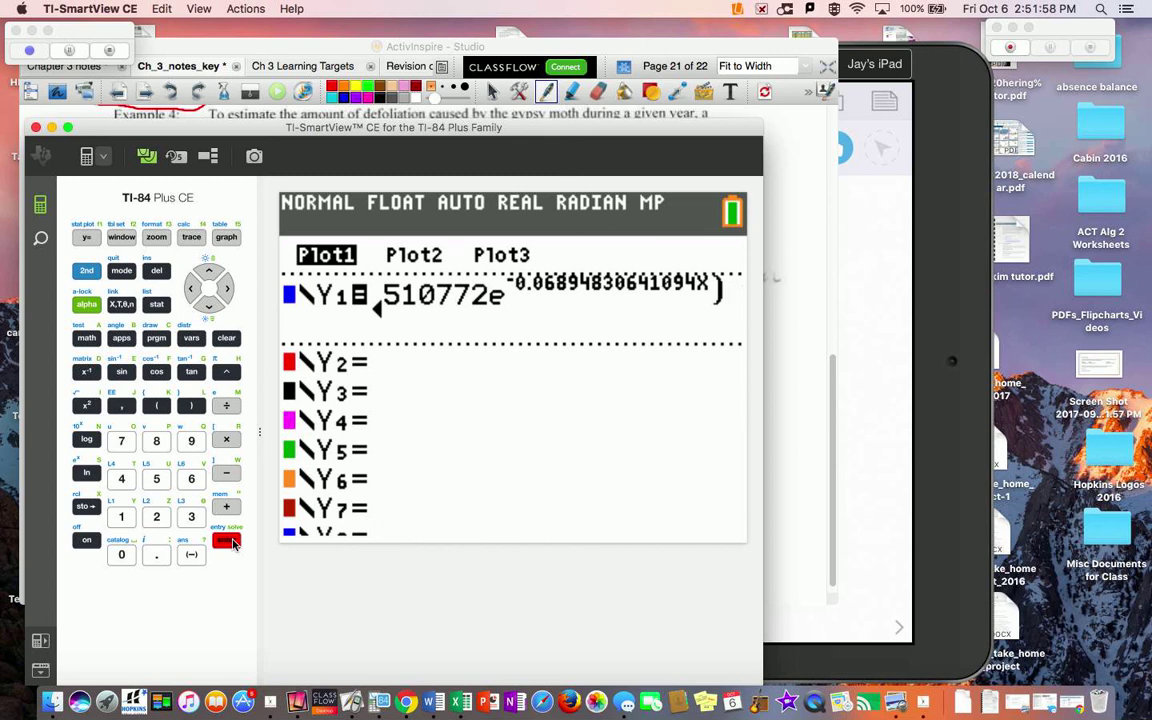
click(227, 237)
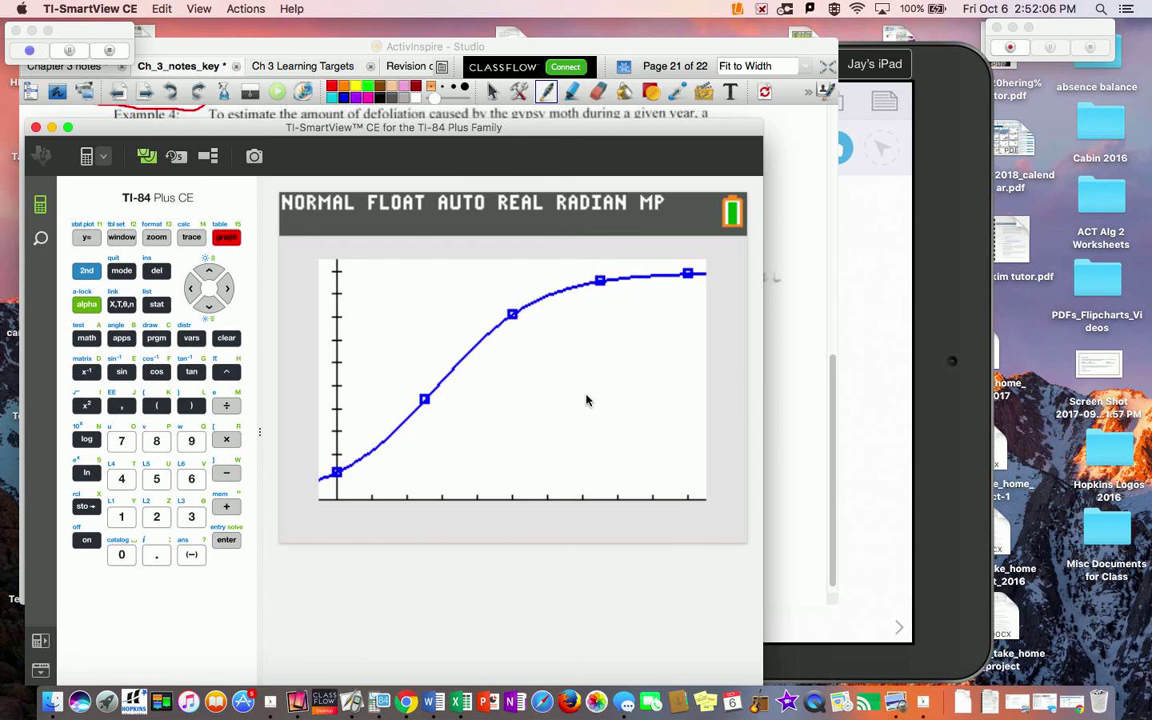
- Switch to the Example 4 notes page in ActivInspire and undo the stray pen mark in part b
click(804, 319)
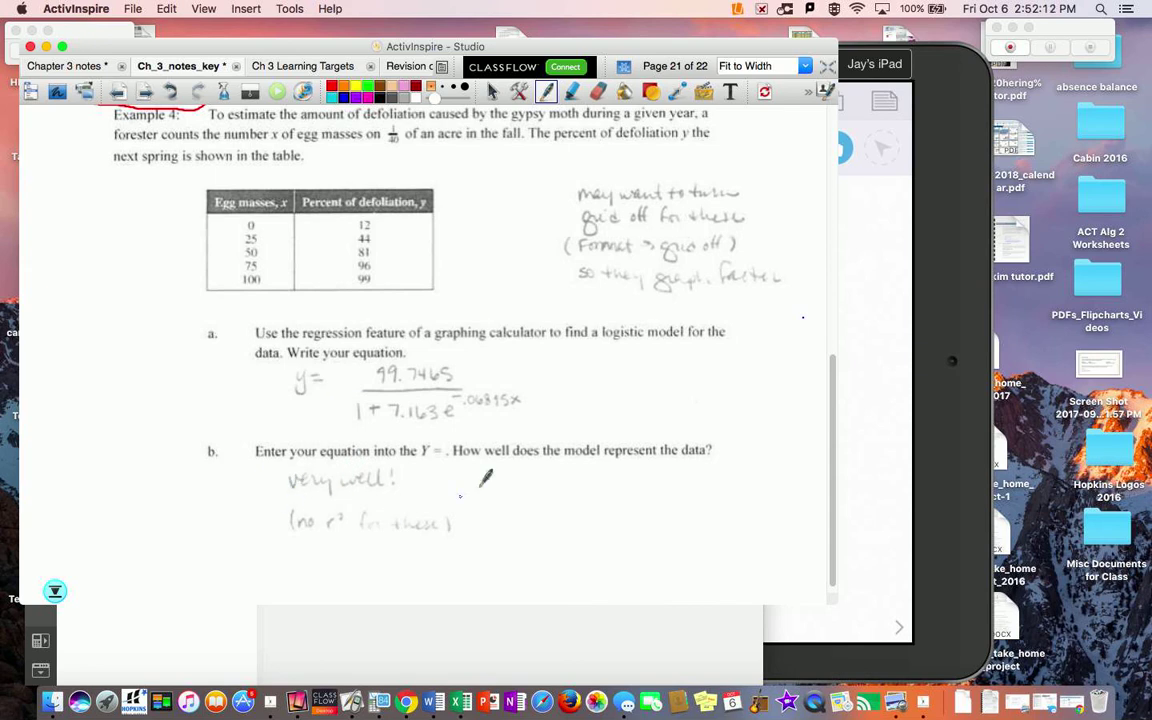
click(258, 241)
key(super+z)
click(97, 33)
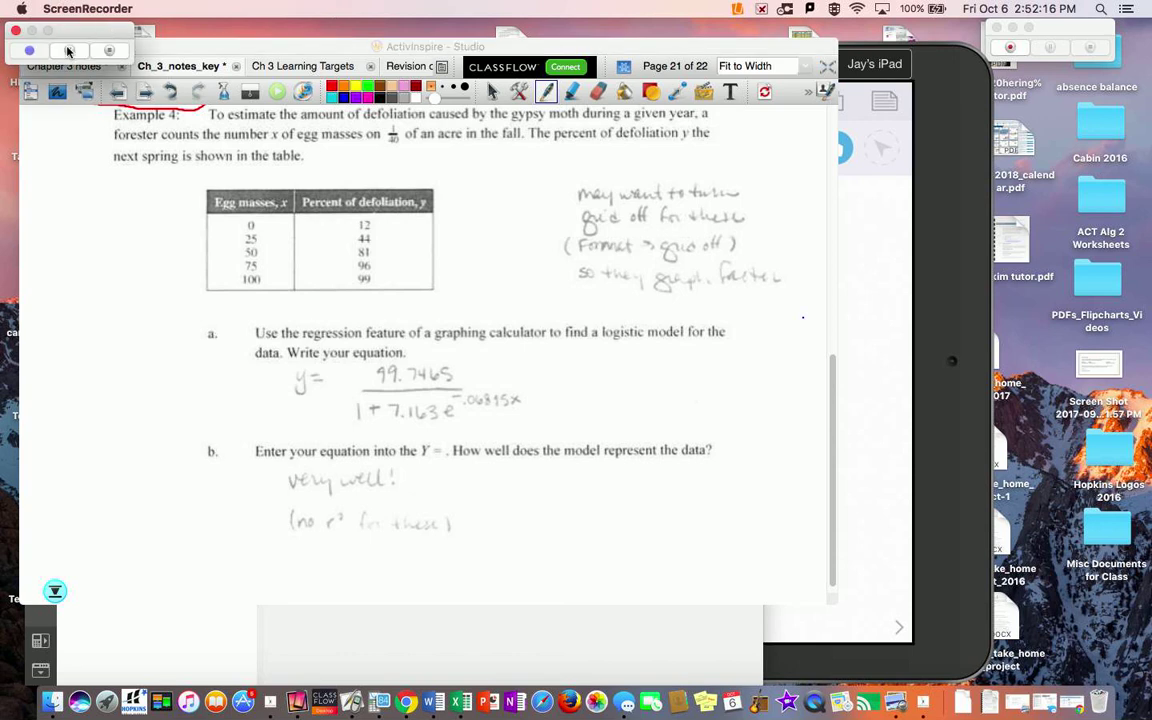